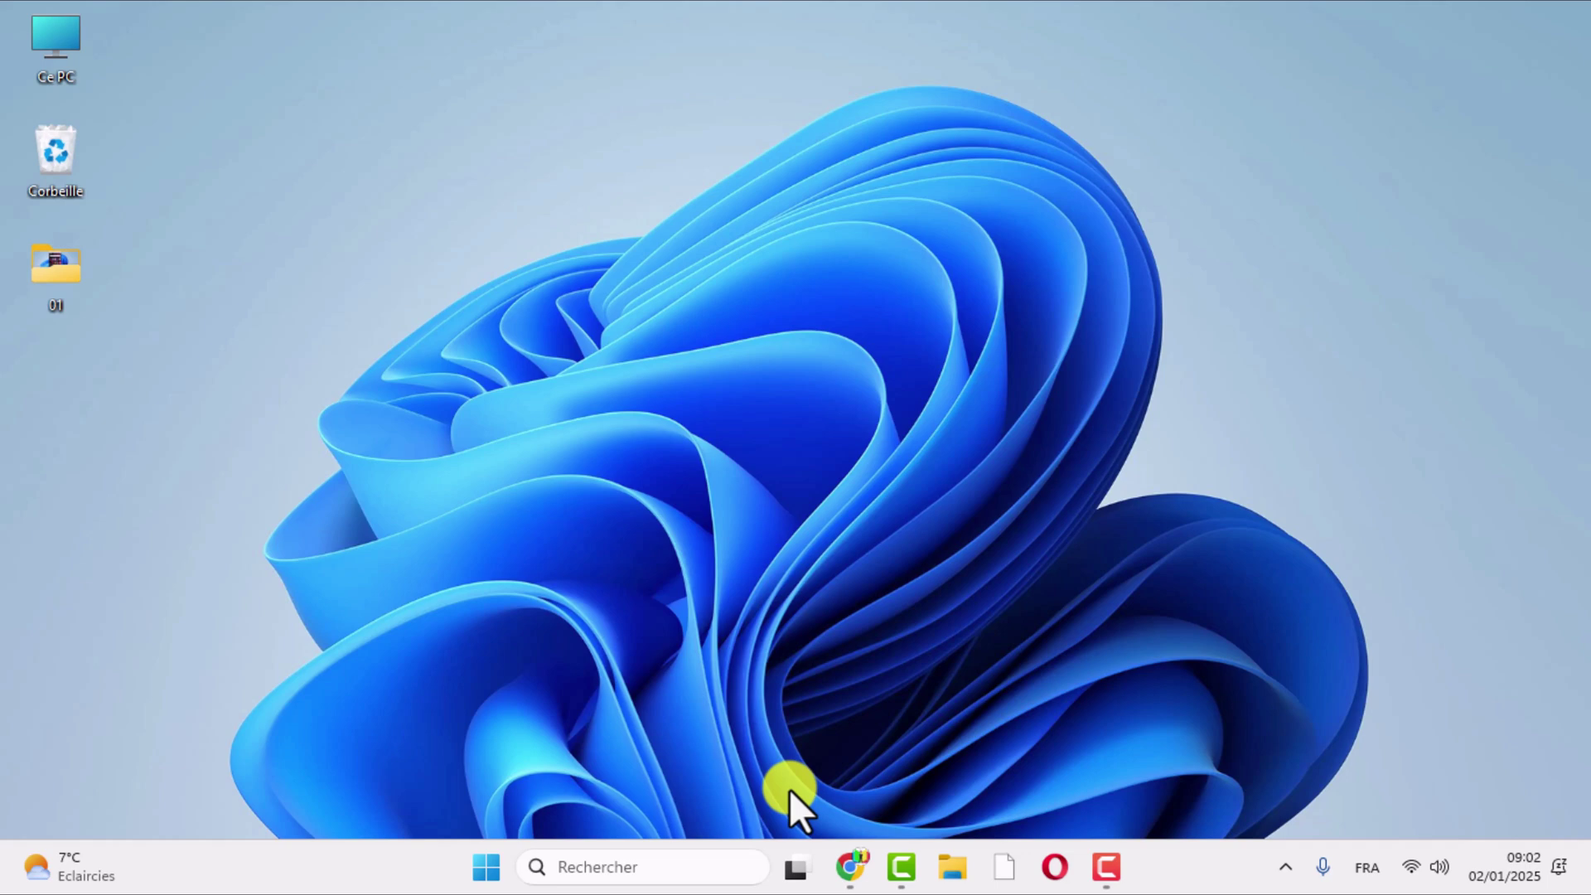
# - Create a new desktop folder through the right-click Nouveau > Dossier menu and name it 'Office 2024'
pyautogui.rightClick(792, 396)
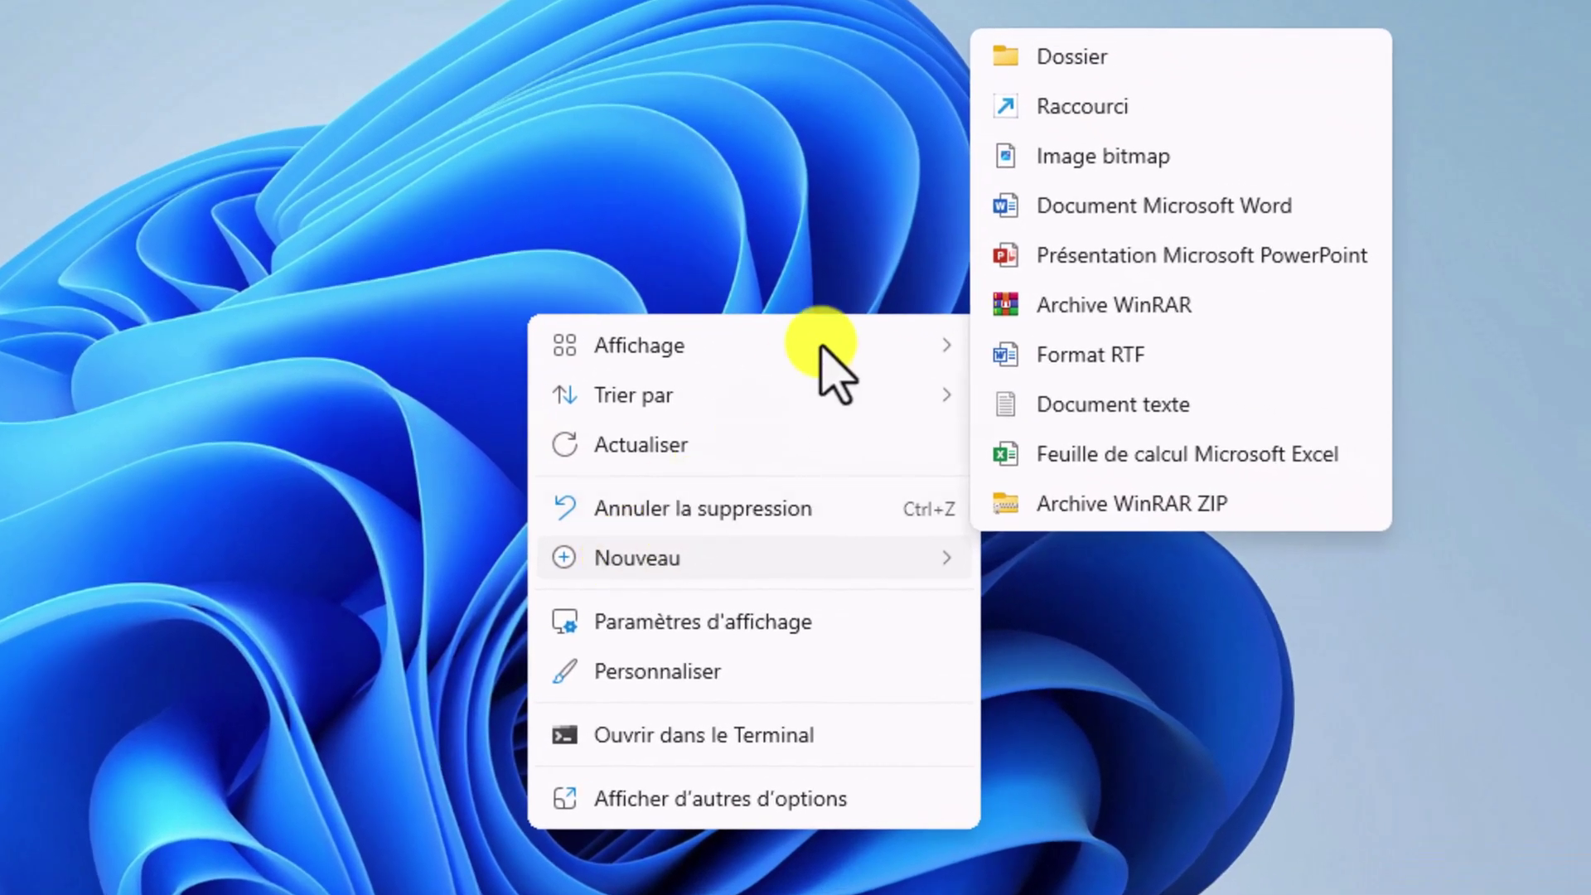
pyautogui.click(1095, 58)
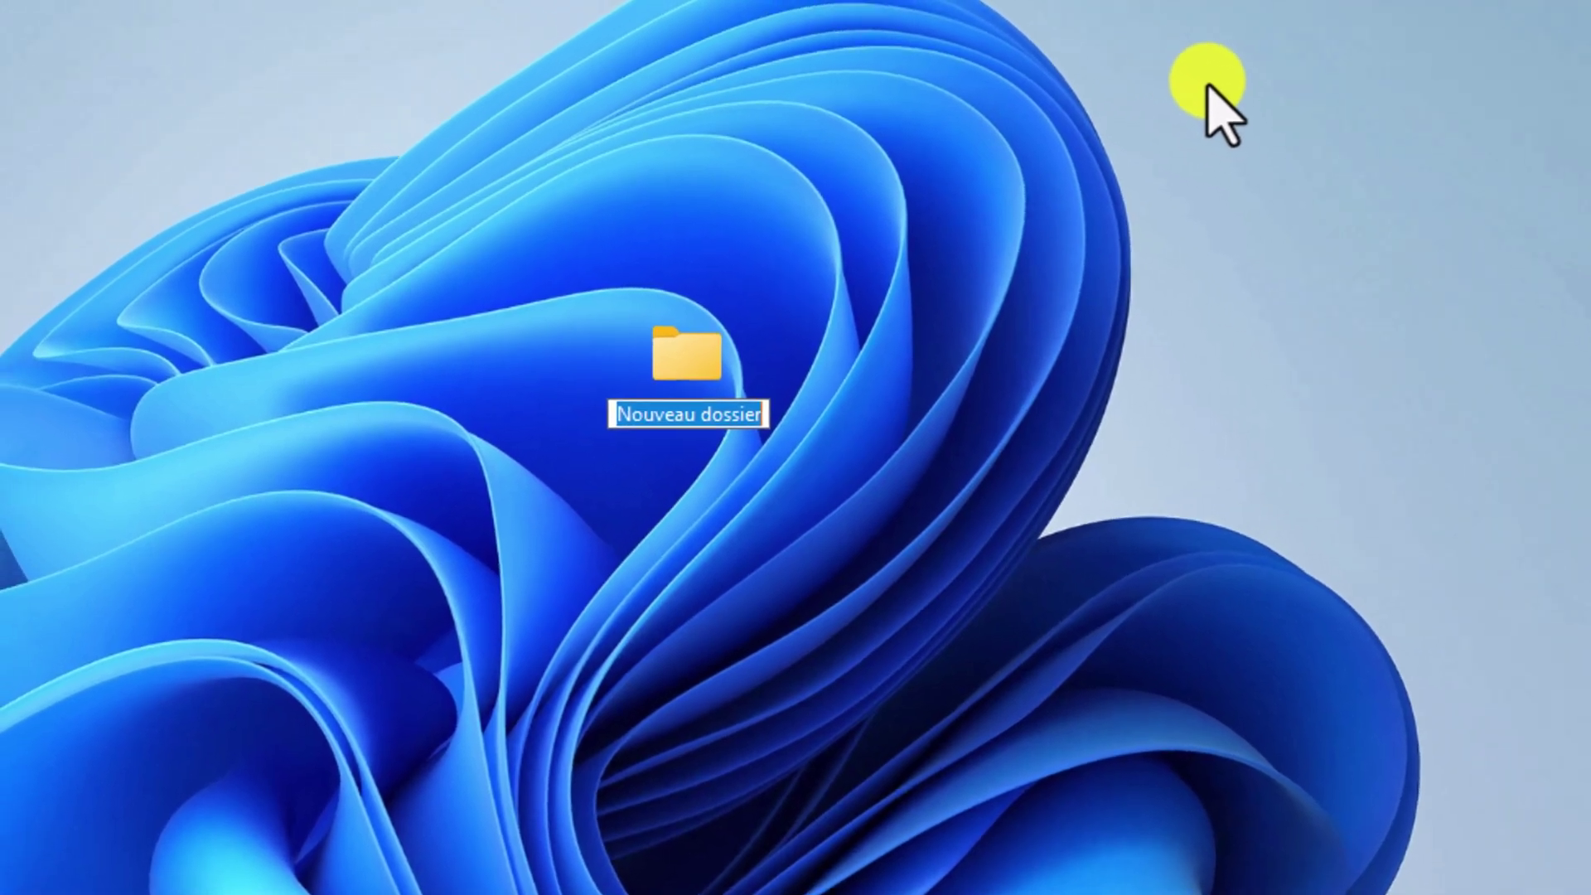
pyautogui.write('024')
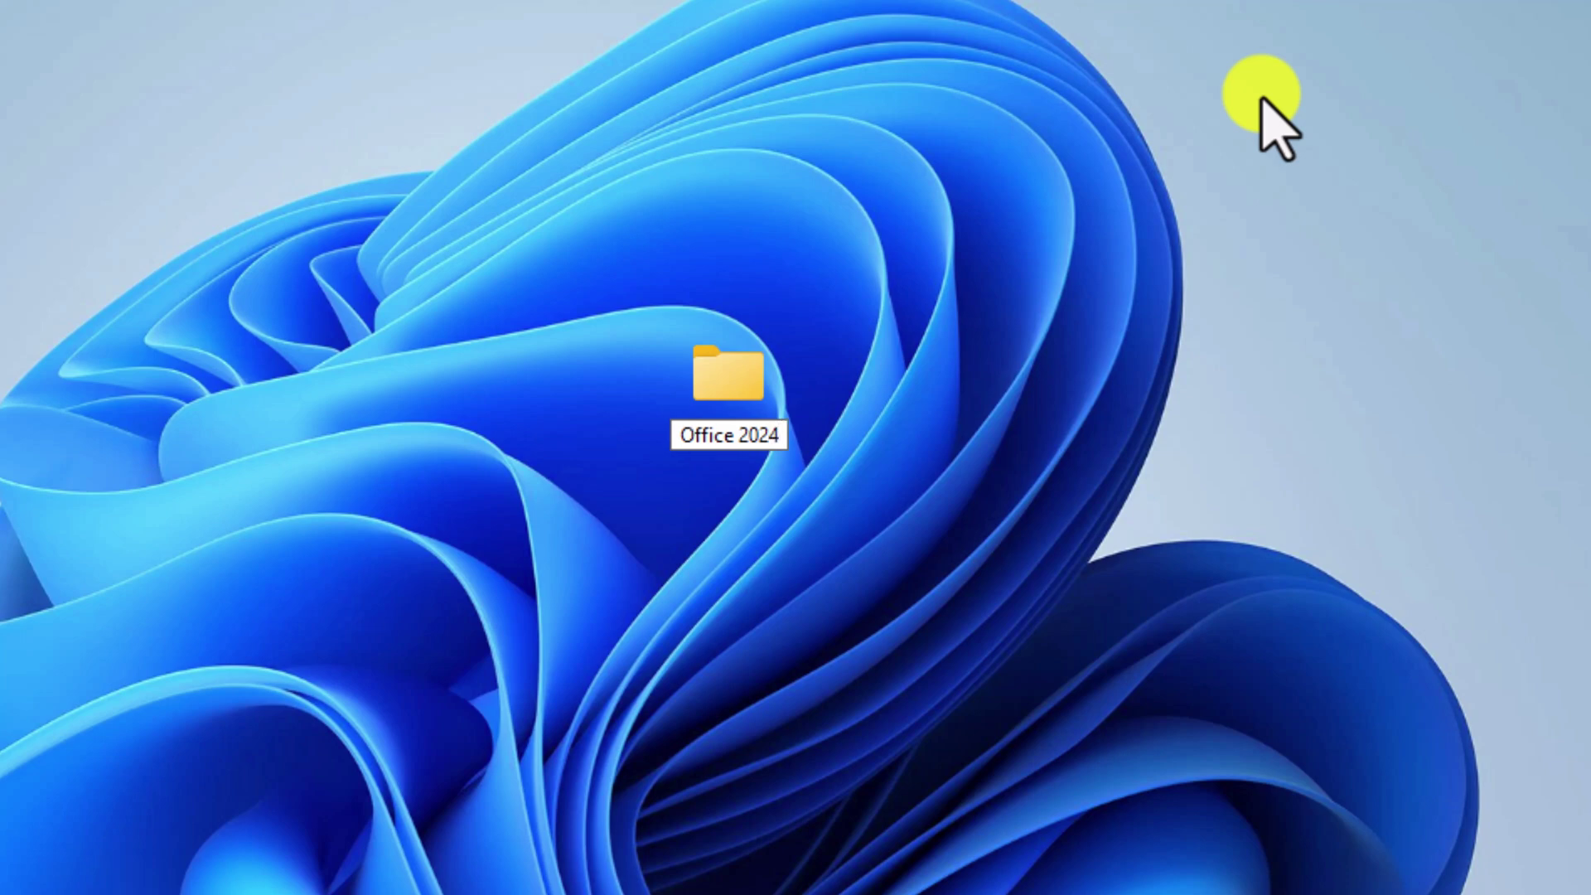
pyautogui.press('Return')
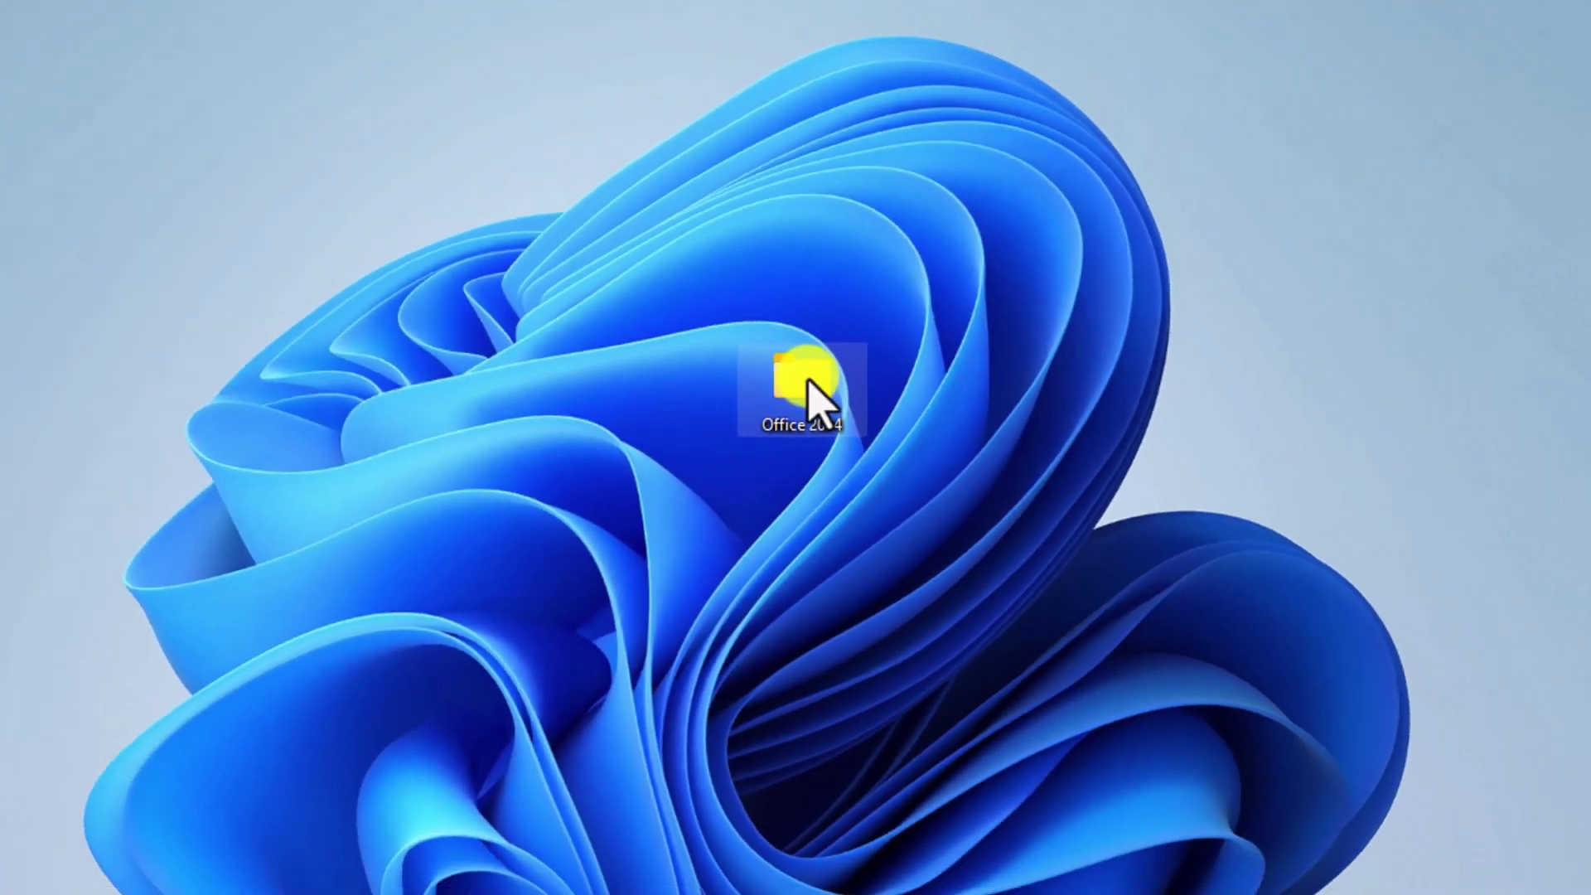
pyautogui.moveTo(850, 867)
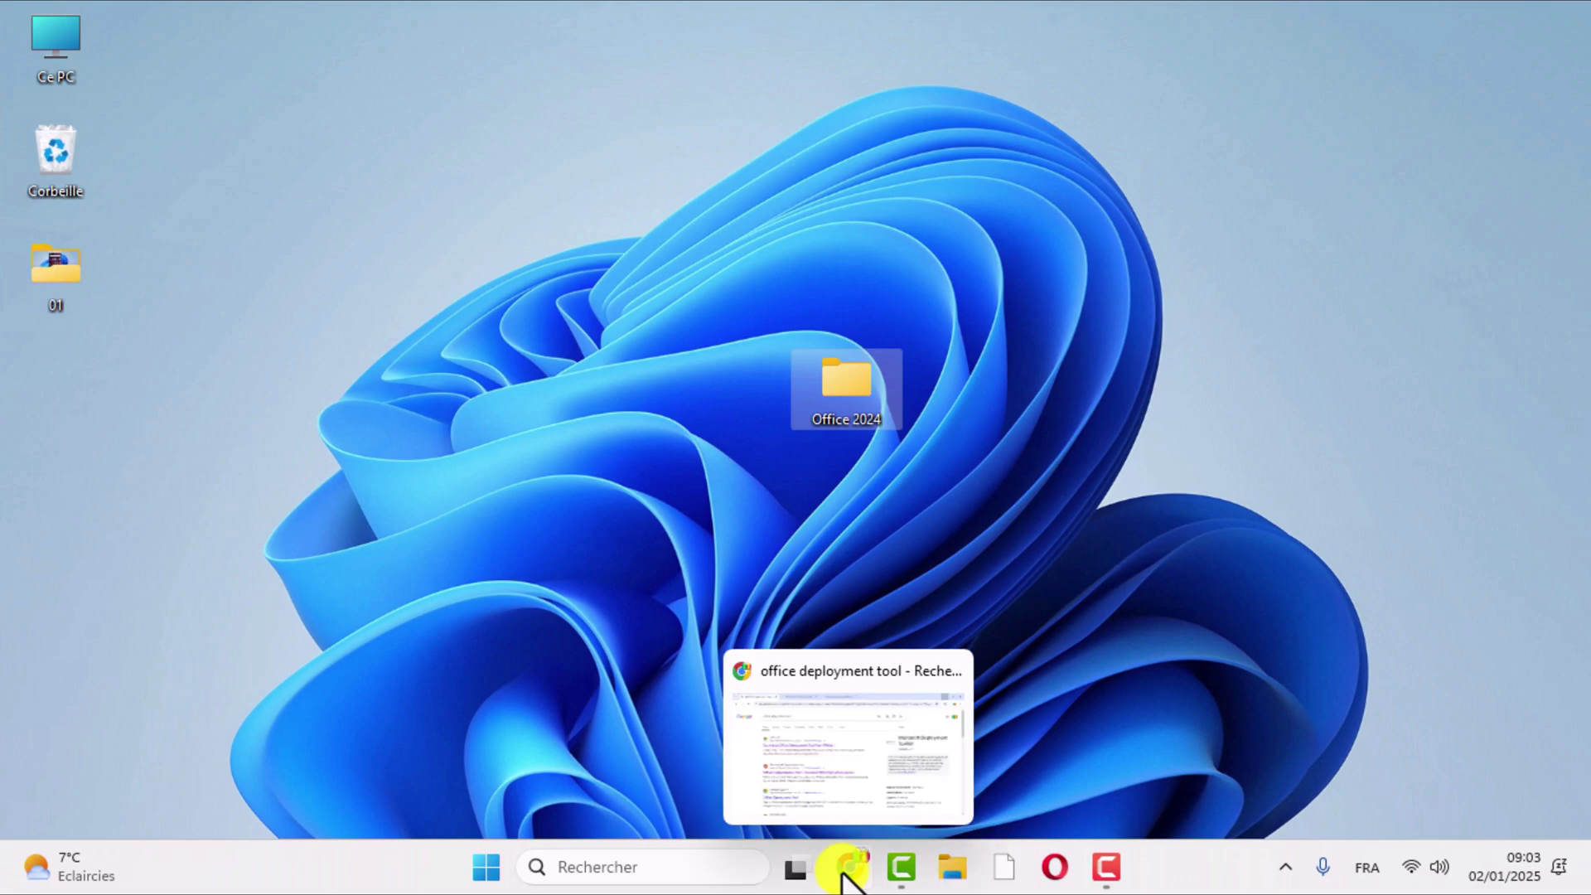
# - Download the Office Deployment Tool from the Microsoft Download Center and run the downloaded file
pyautogui.click(848, 782)
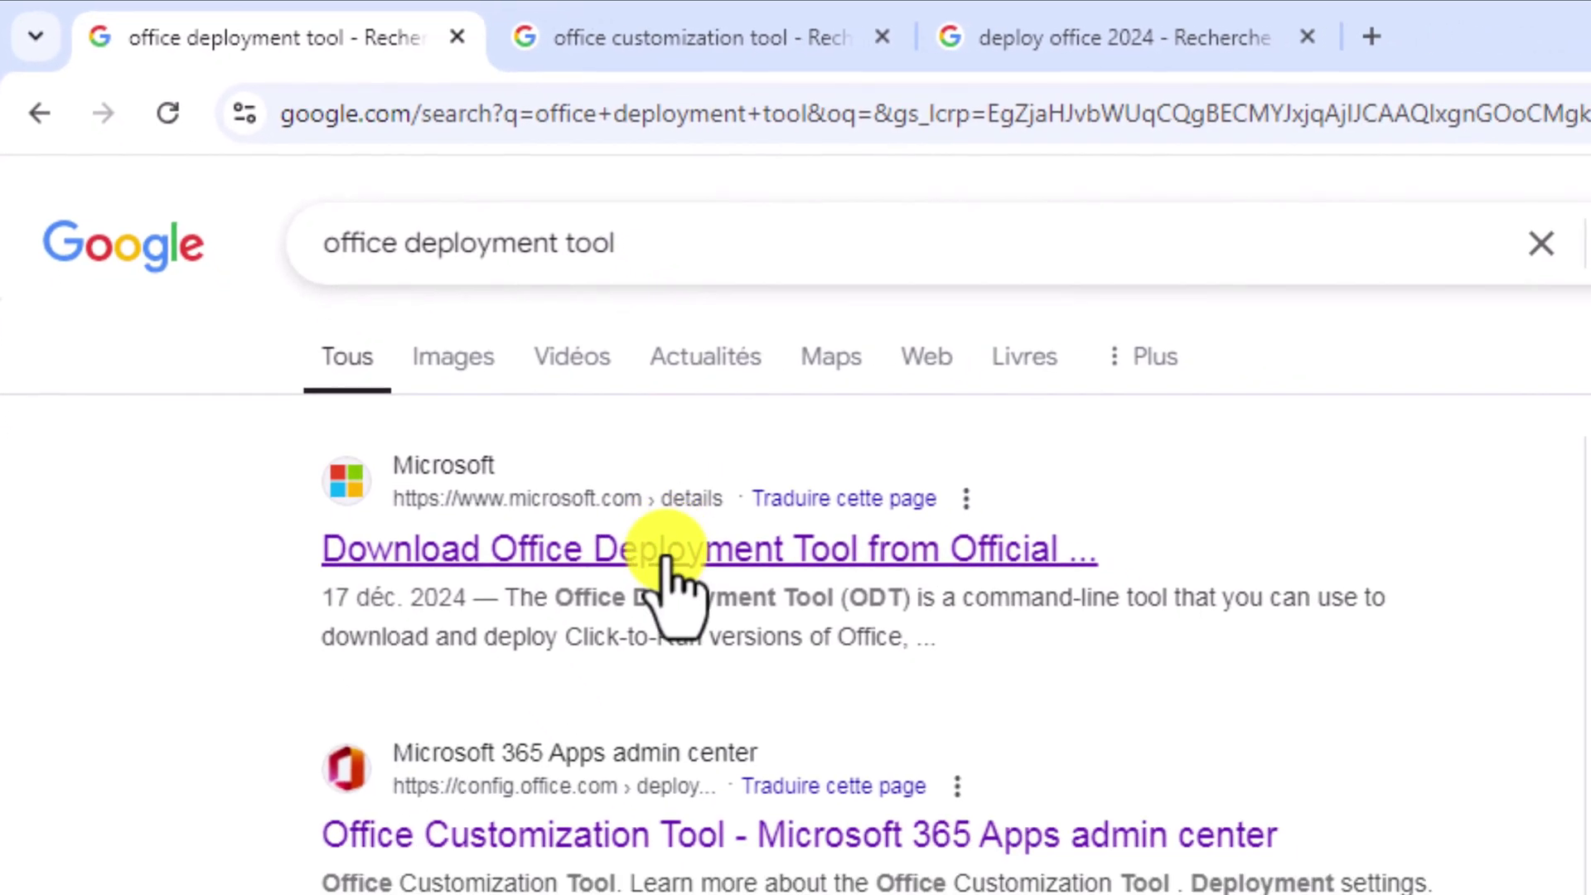
pyautogui.click(666, 550)
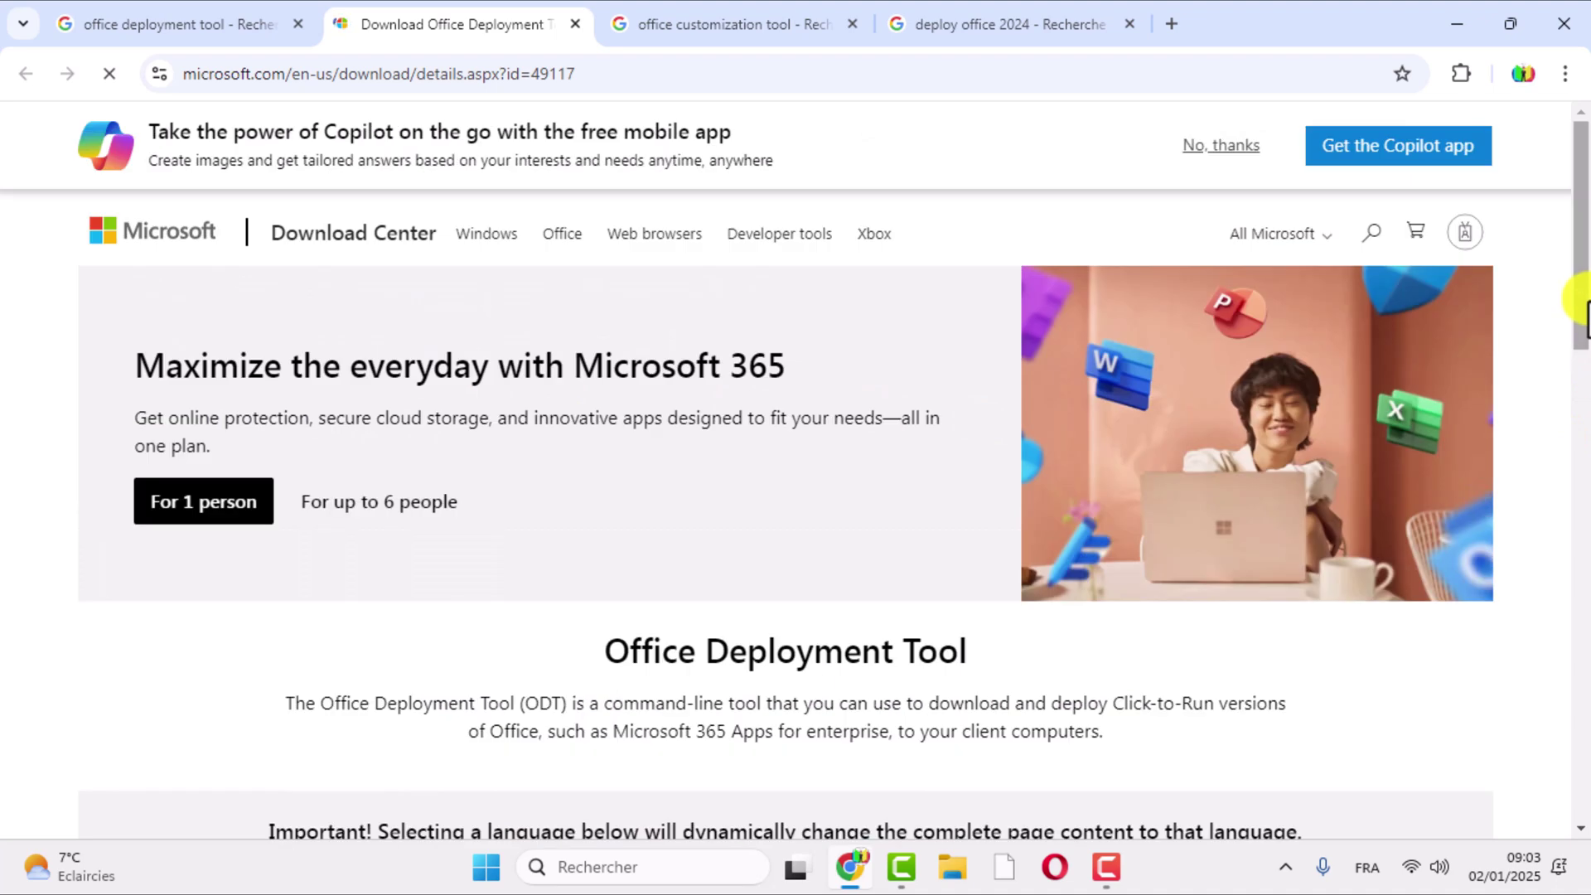
pyautogui.moveTo(1584, 308); pyautogui.dragTo(1577, 444)
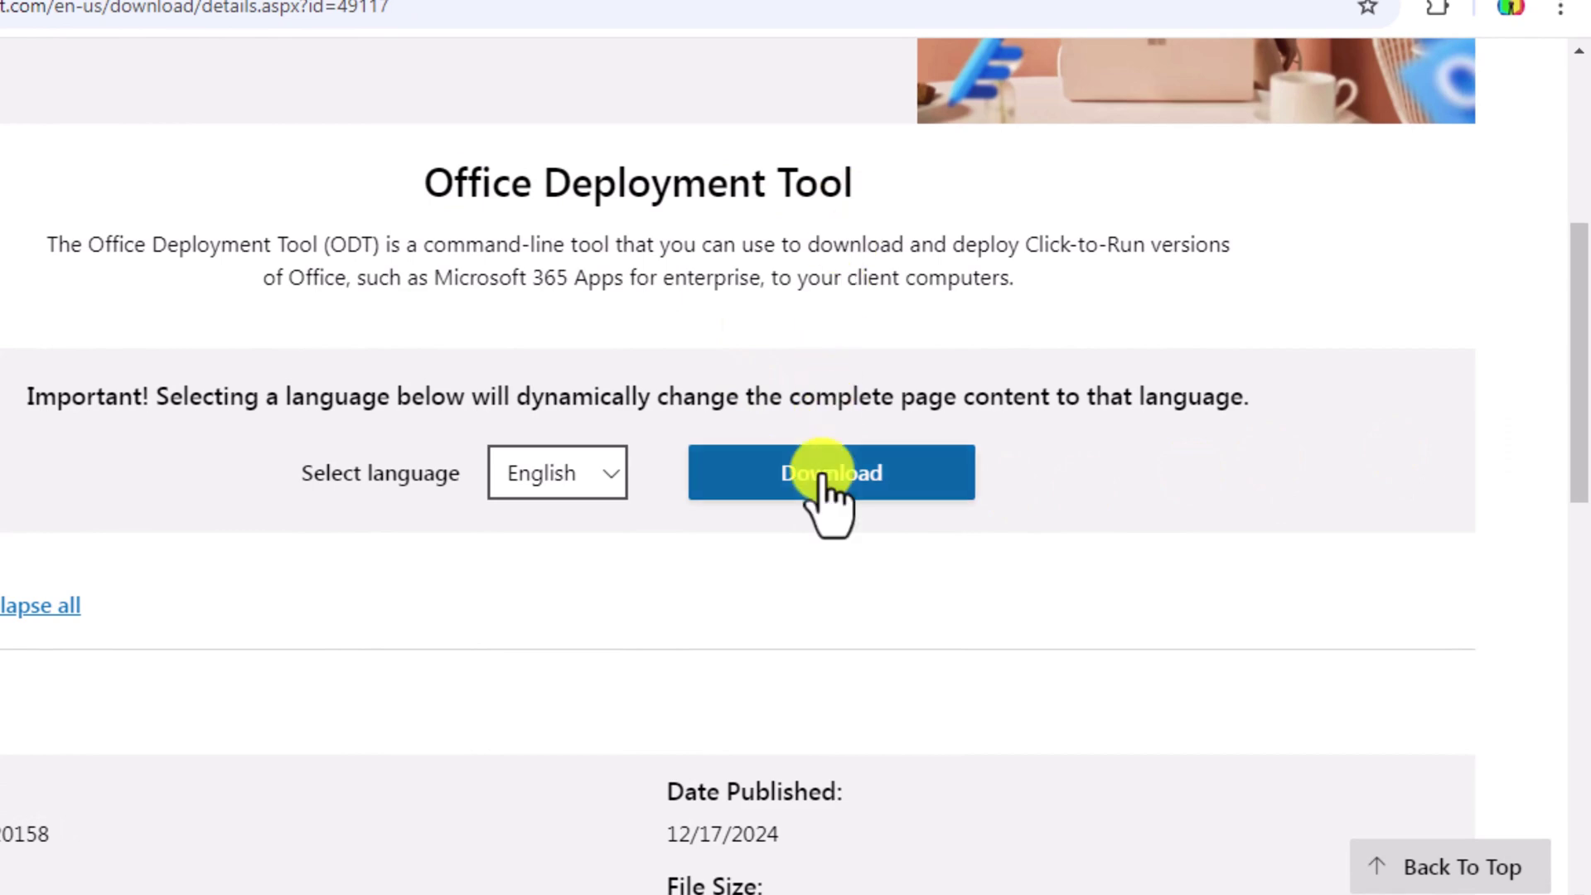
pyautogui.click(822, 481)
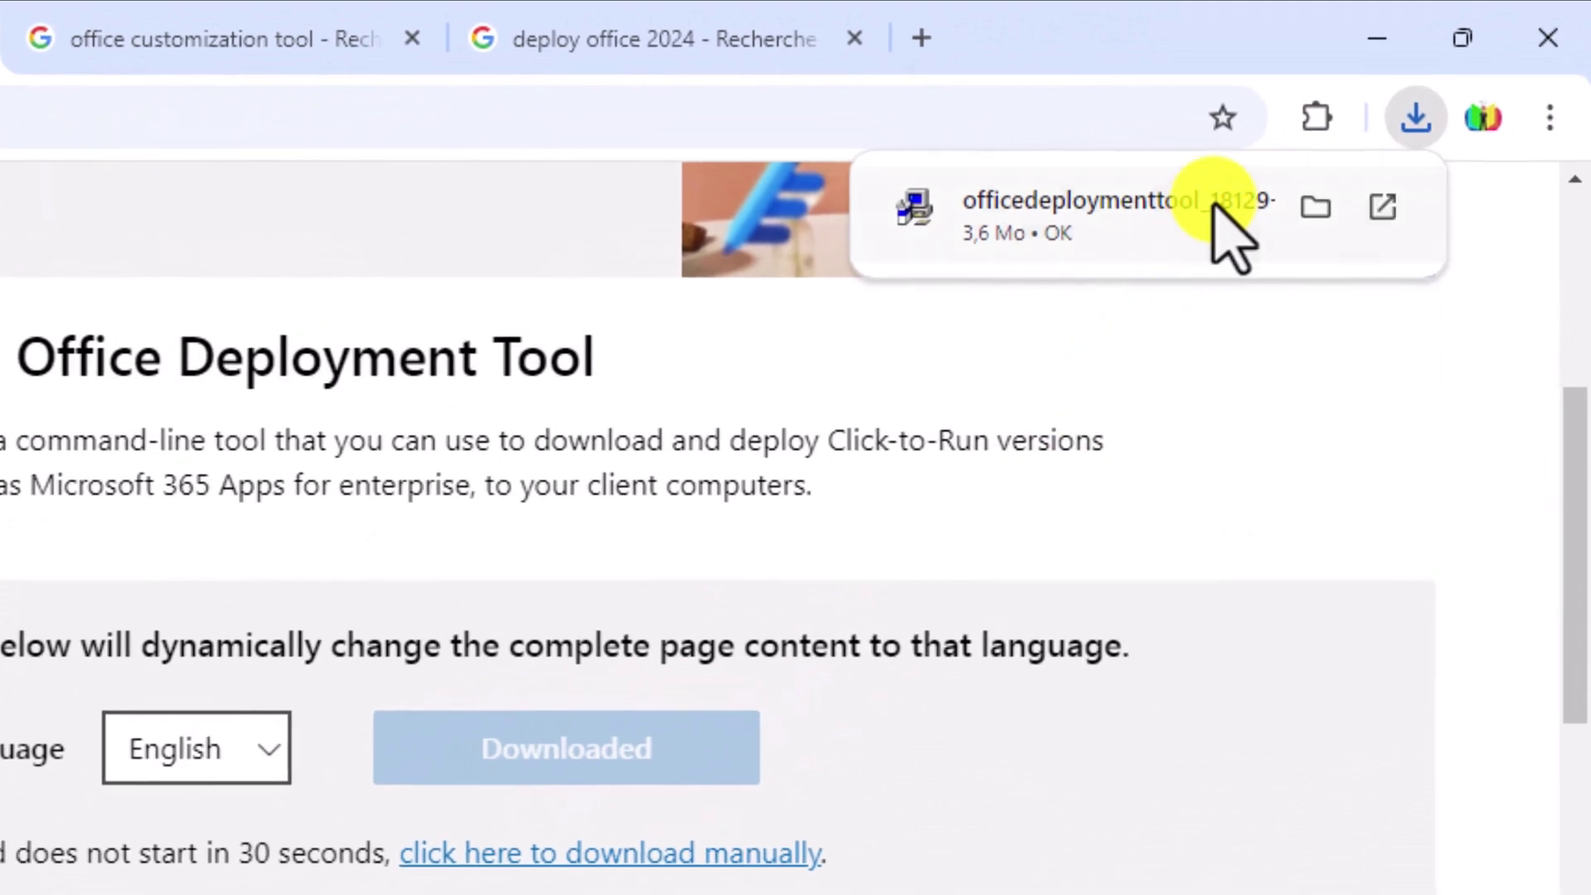
pyautogui.click(1212, 203)
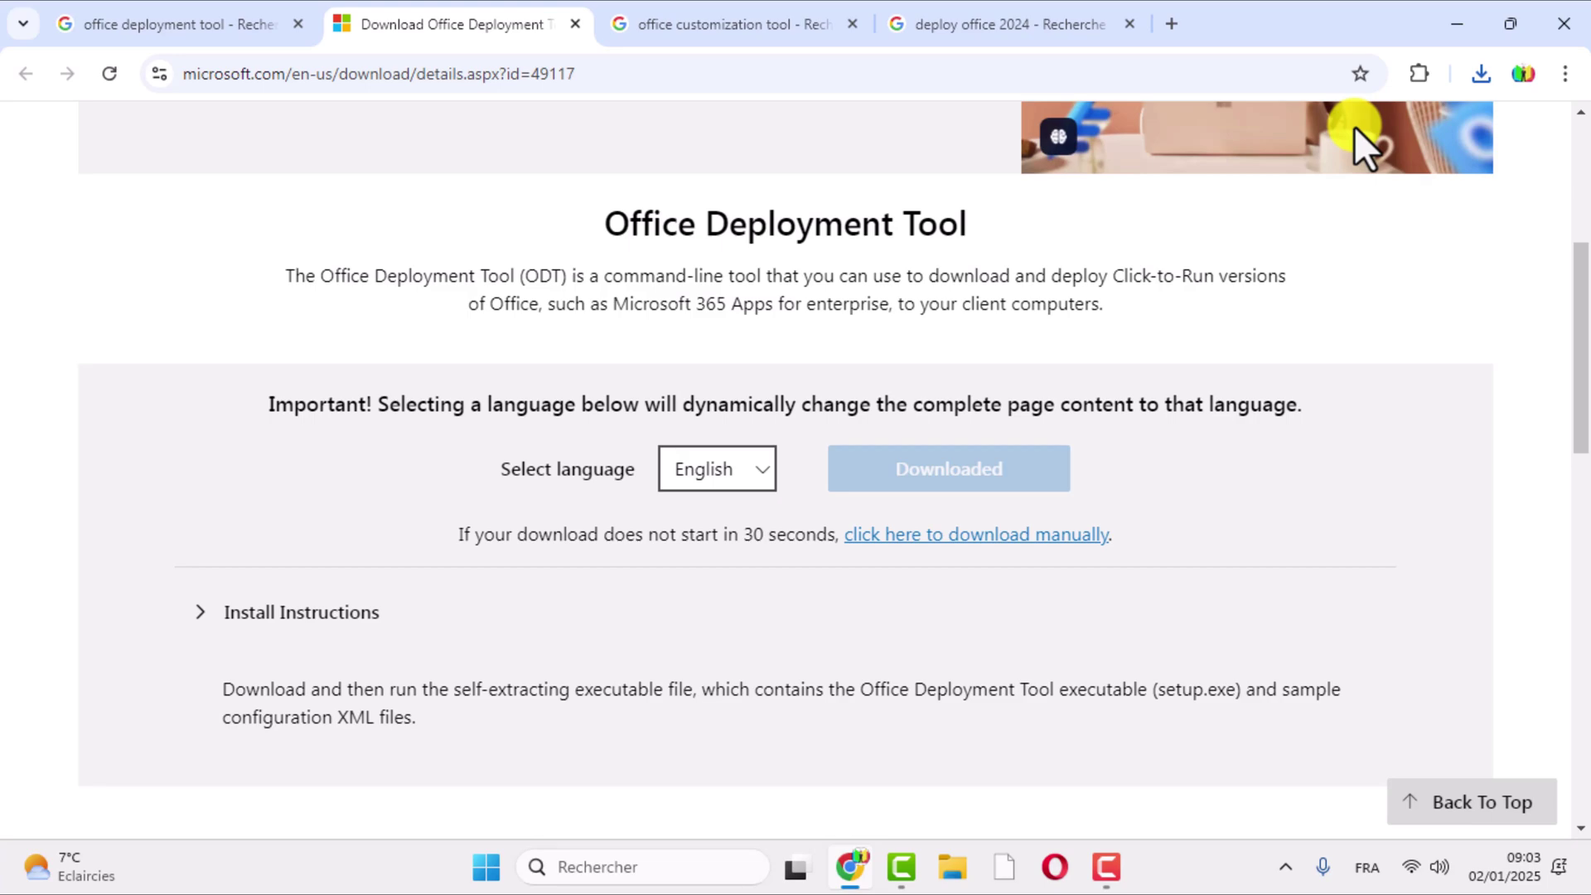
pyautogui.click(1457, 23)
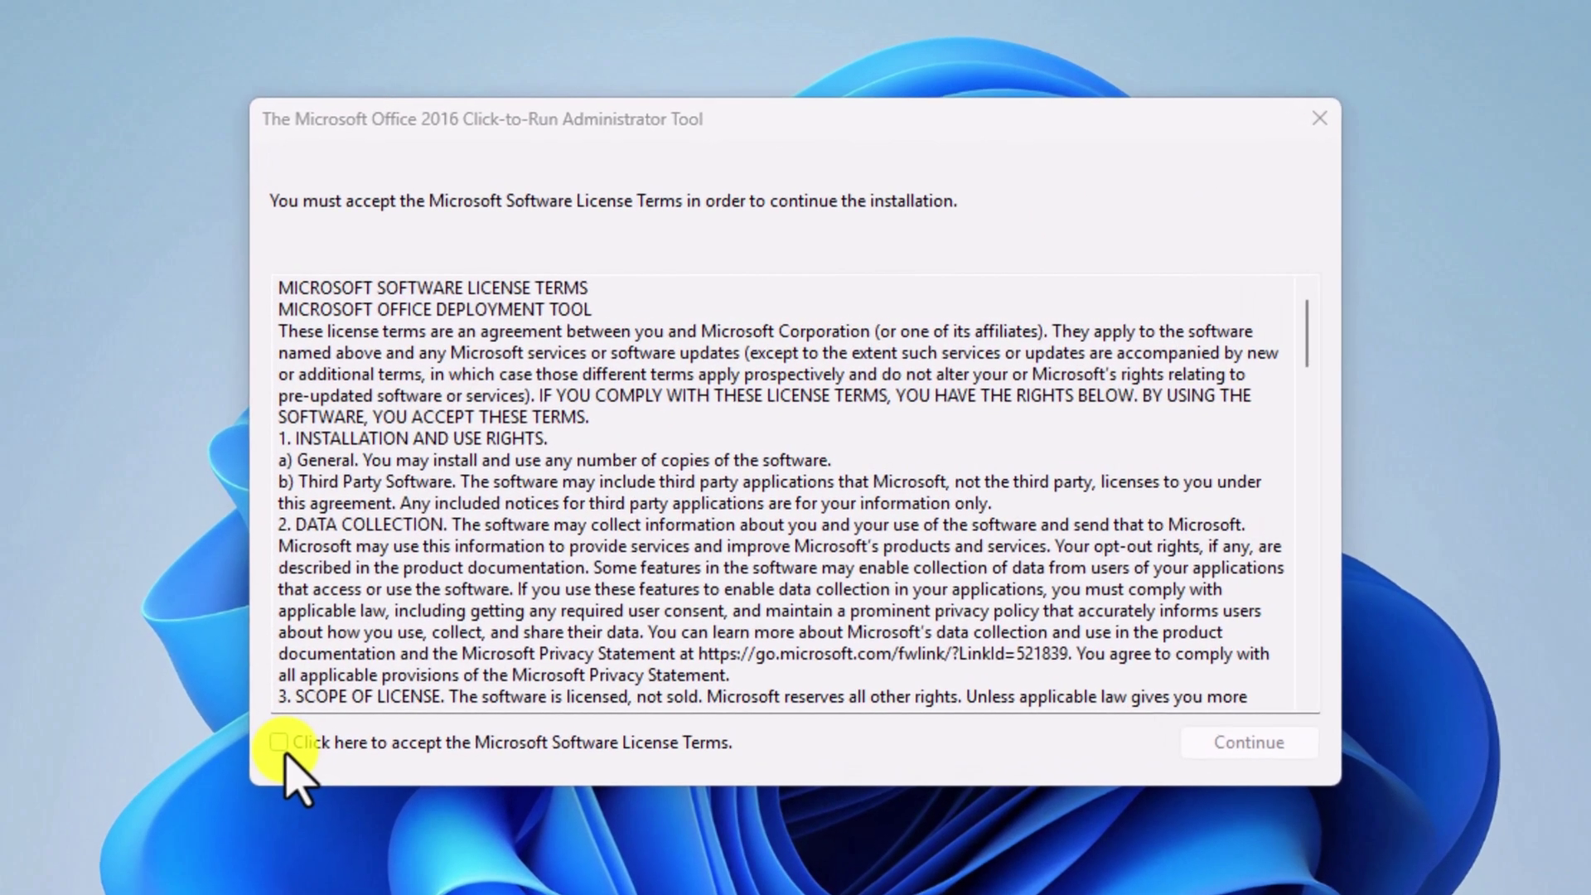
# - Accept the licence terms and extract the deployment tool's files into the desktop Office 2024 folder
pyautogui.click(279, 748)
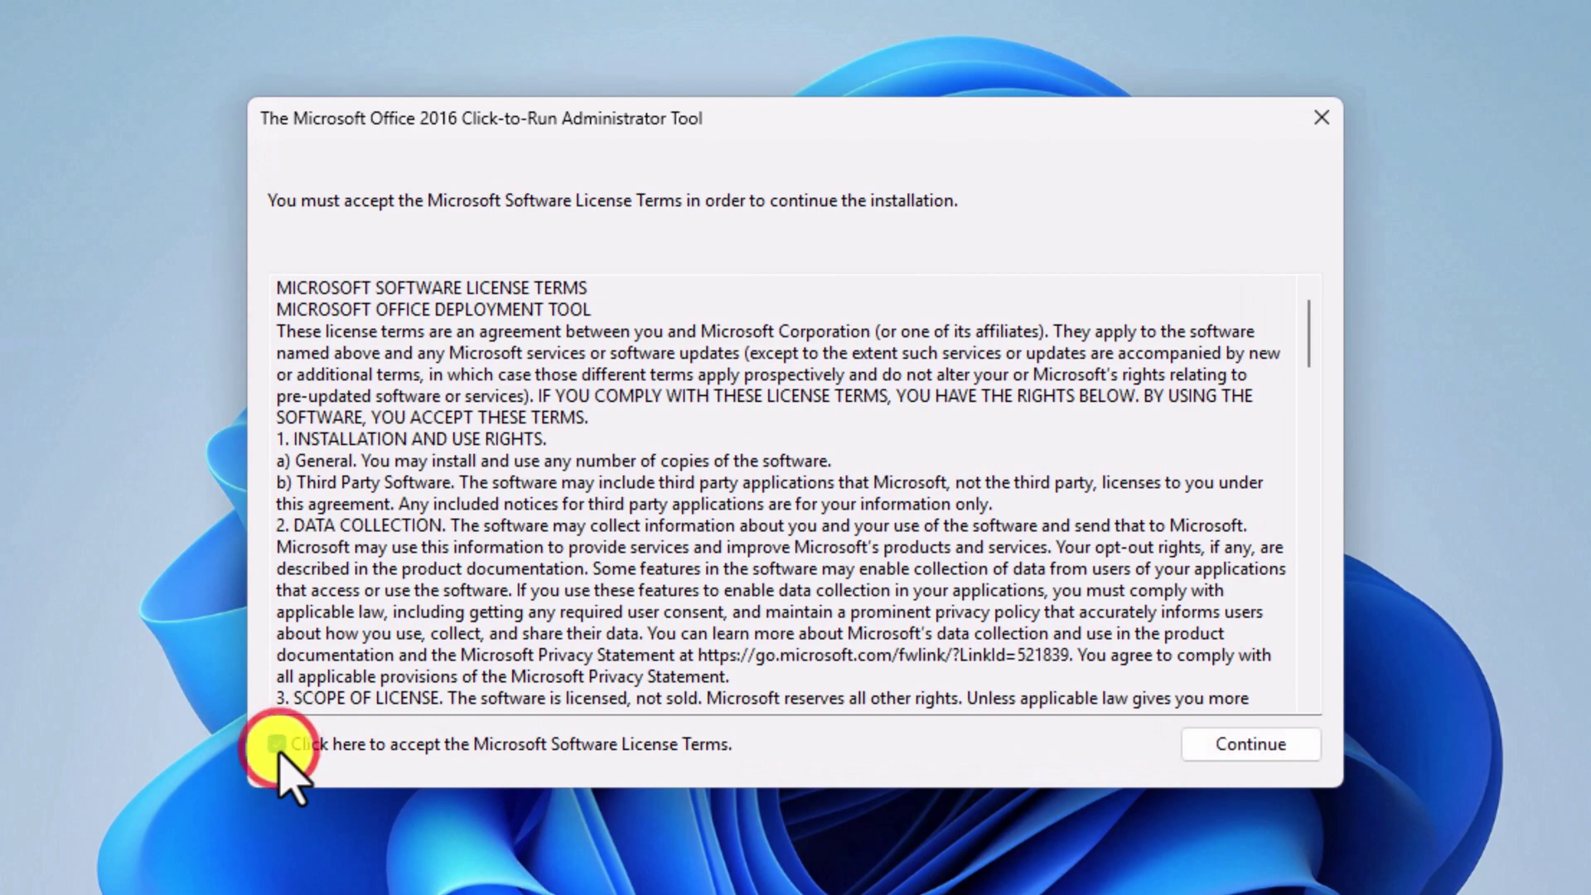
pyautogui.click(1247, 743)
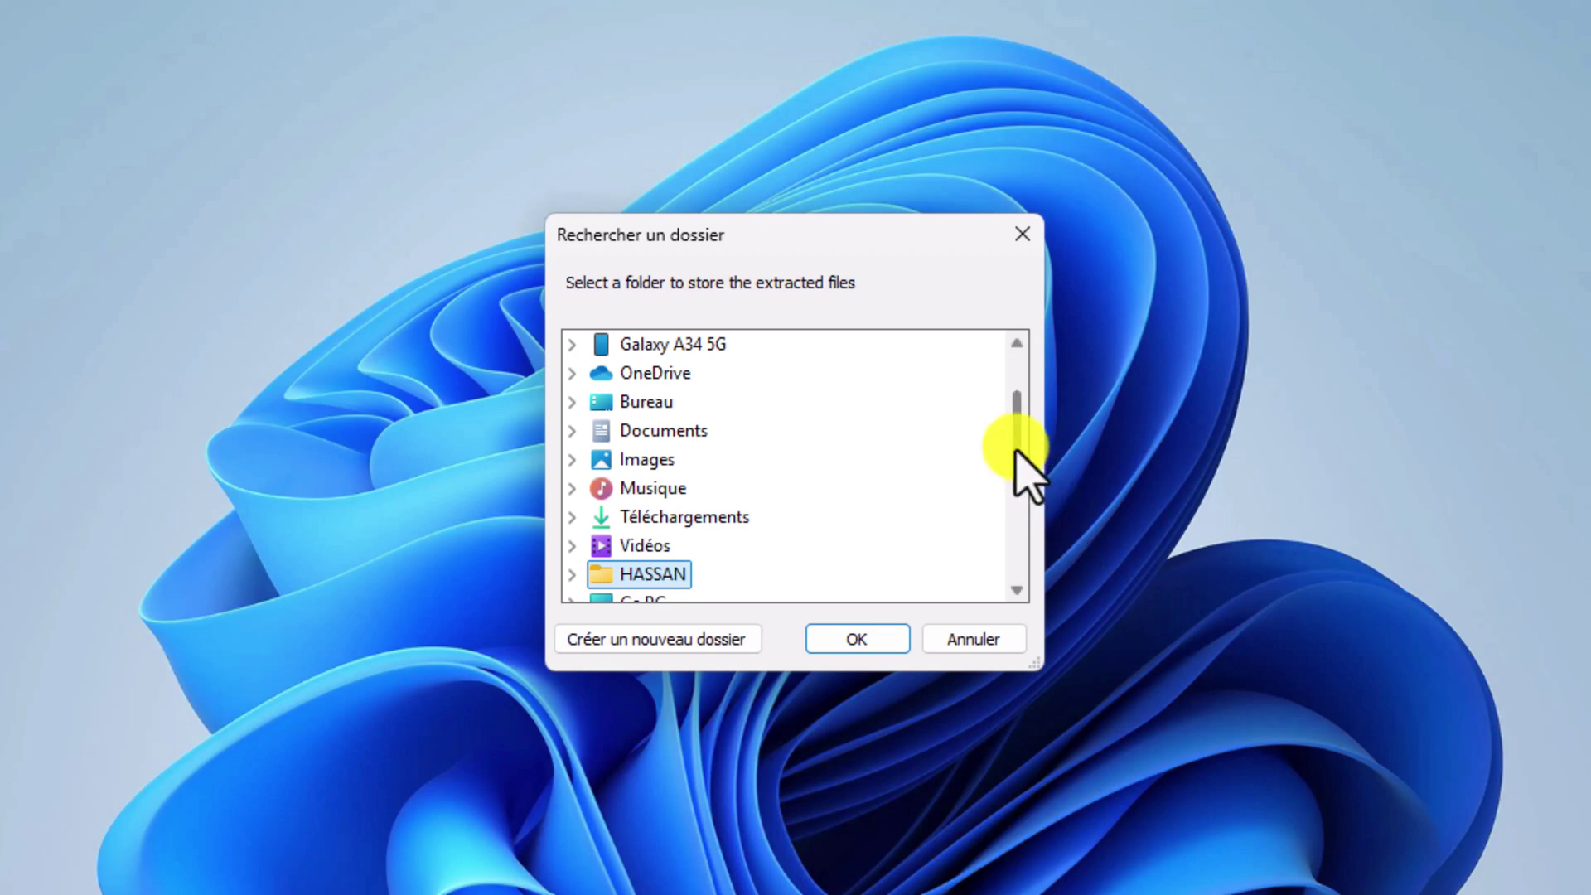
pyautogui.moveTo(1015, 447); pyautogui.dragTo(1015, 543)
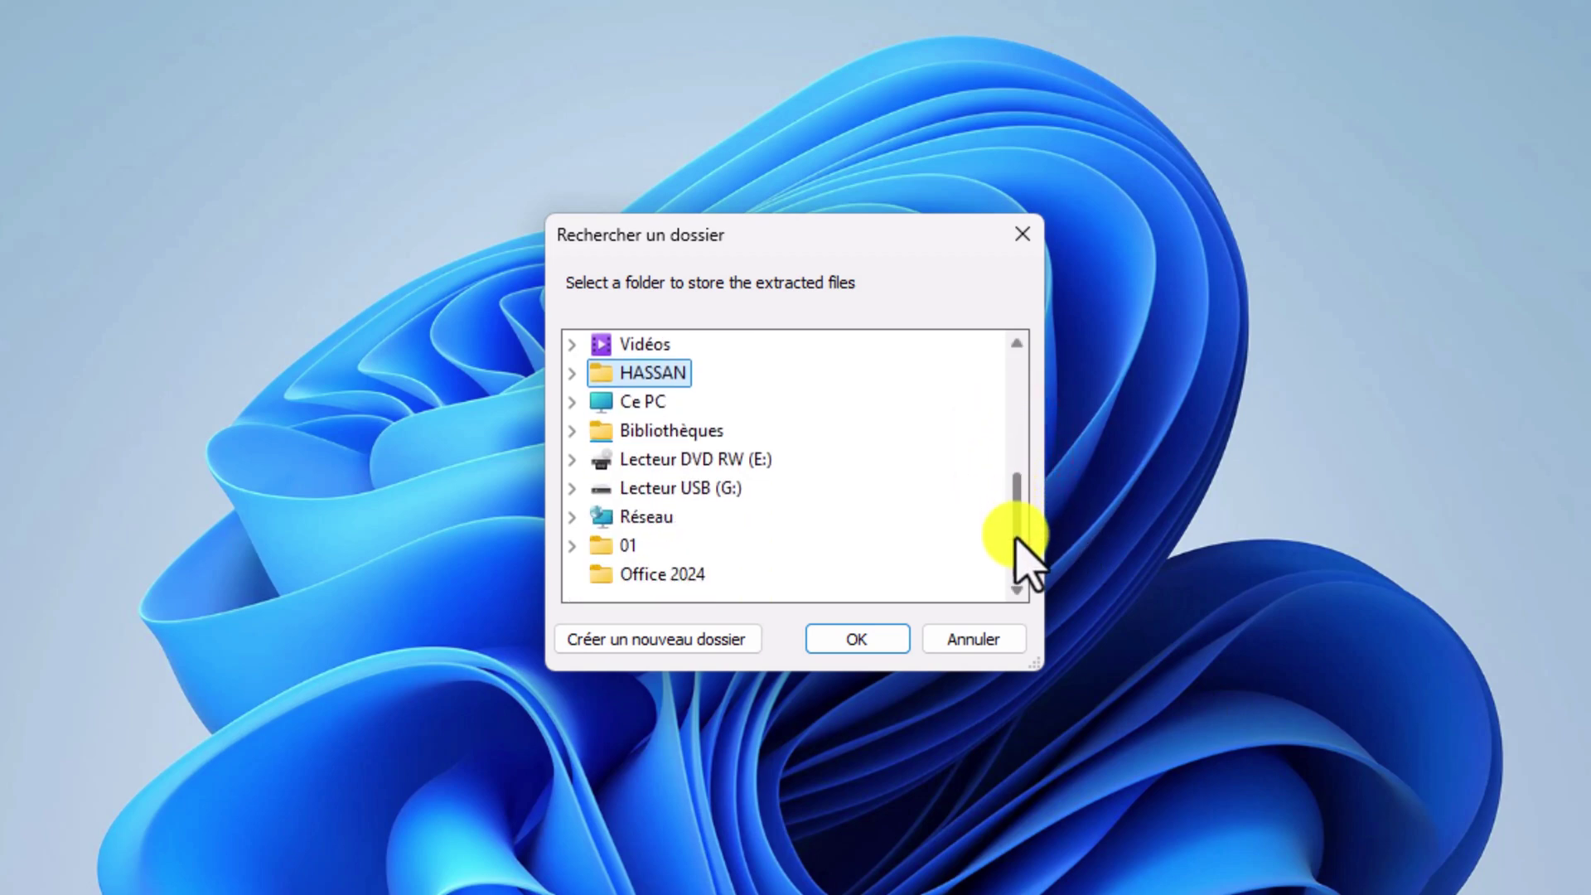
pyautogui.moveTo(1018, 542); pyautogui.dragTo(1026, 557)
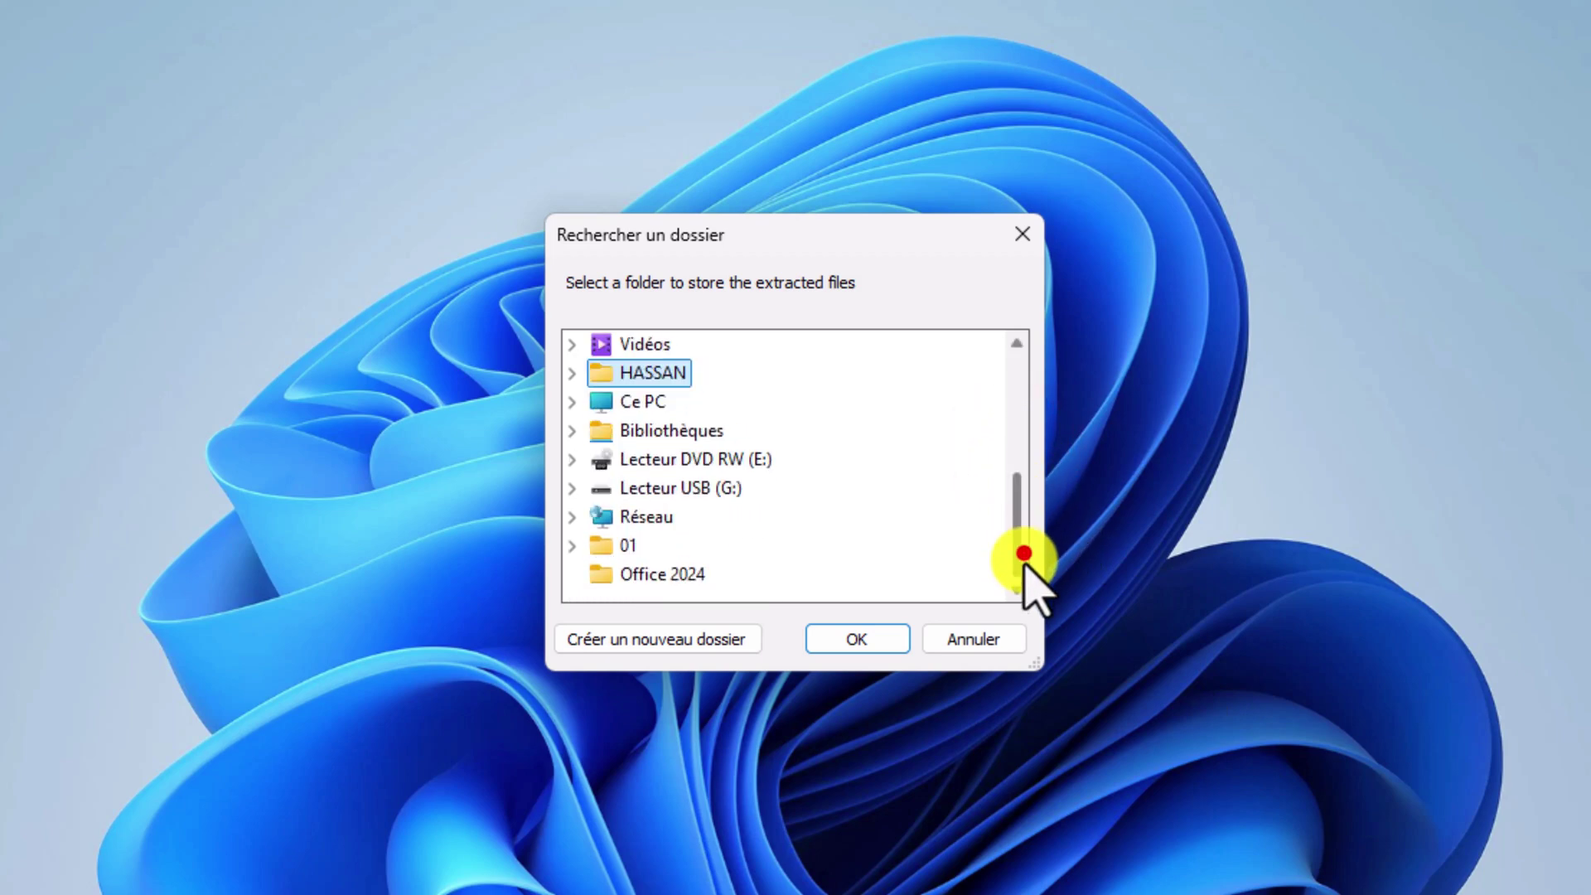
pyautogui.moveTo(783, 235)
pyautogui.mouseDown()
pyautogui.moveTo(1216, 178)
pyautogui.moveTo(1182, 123)
pyautogui.mouseUp()
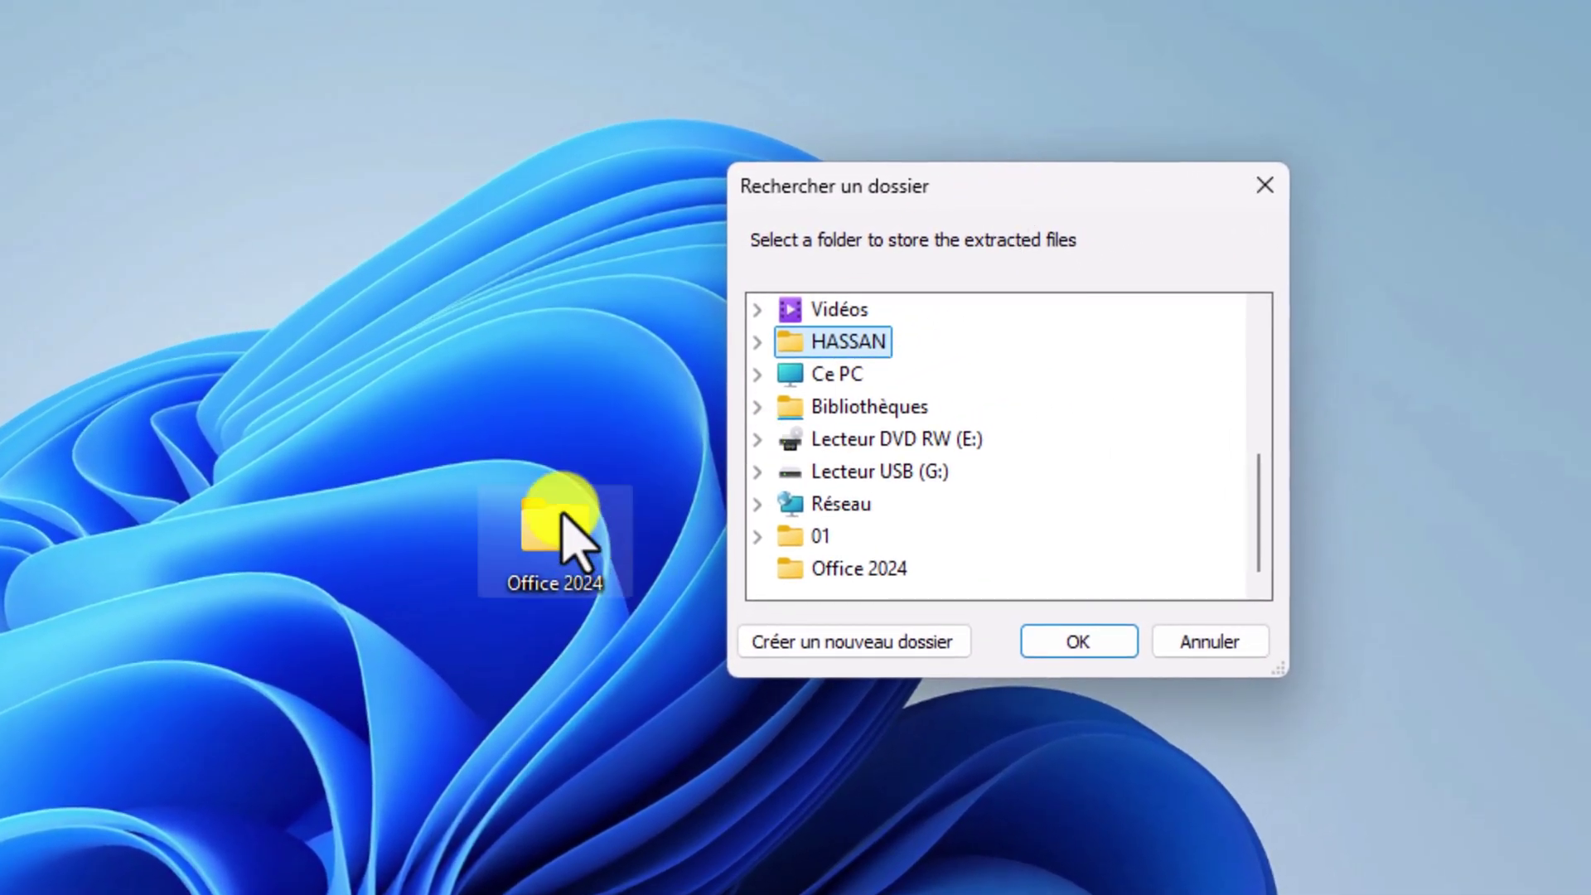
pyautogui.click(845, 568)
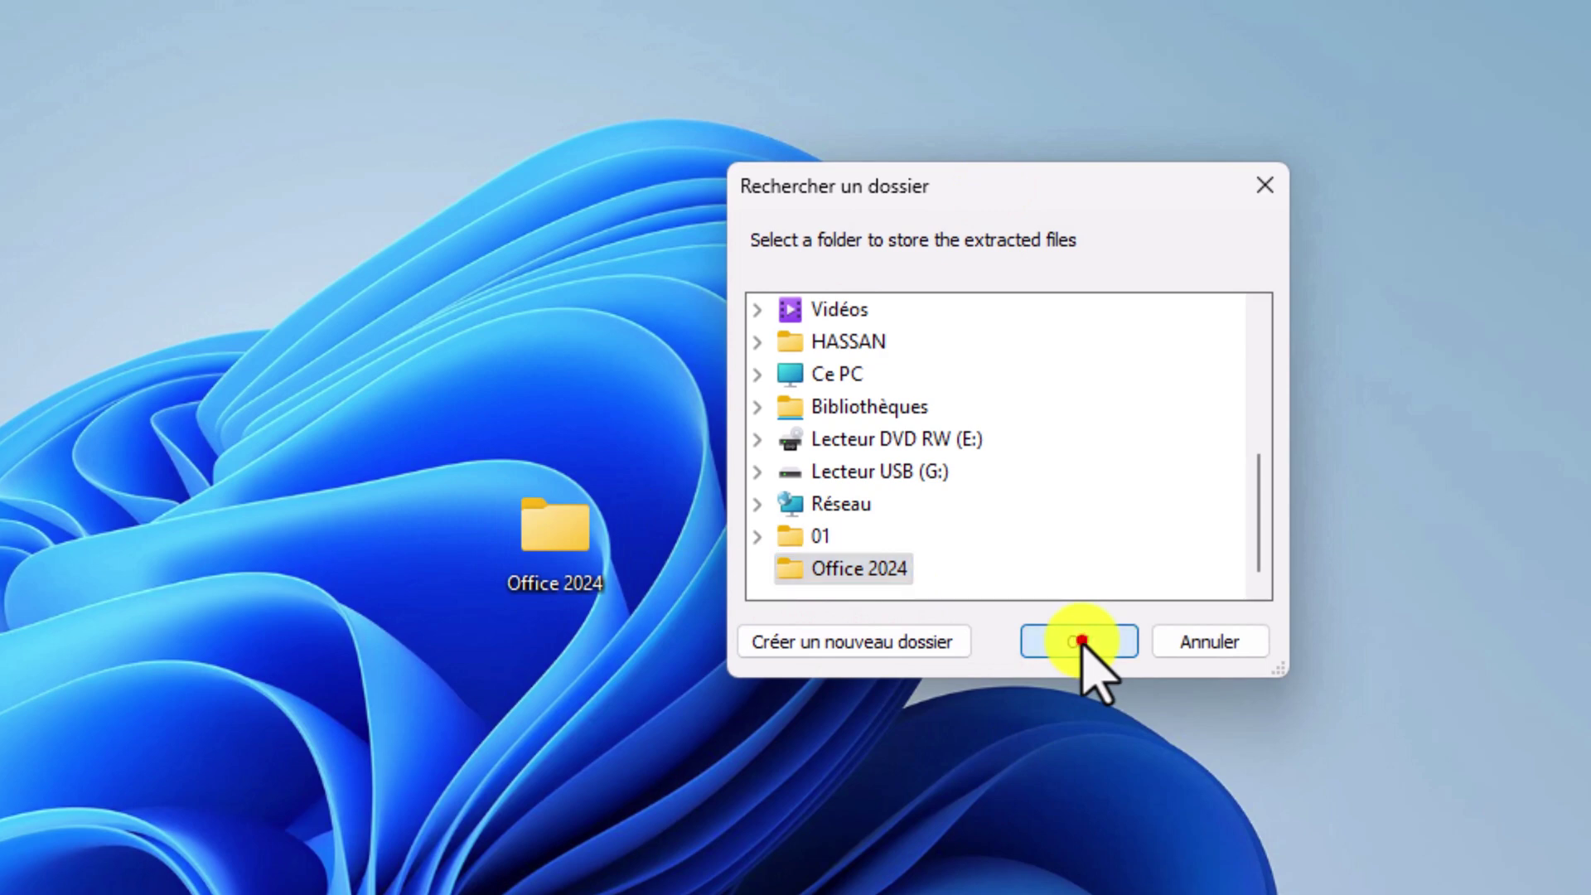
pyautogui.click(1080, 642)
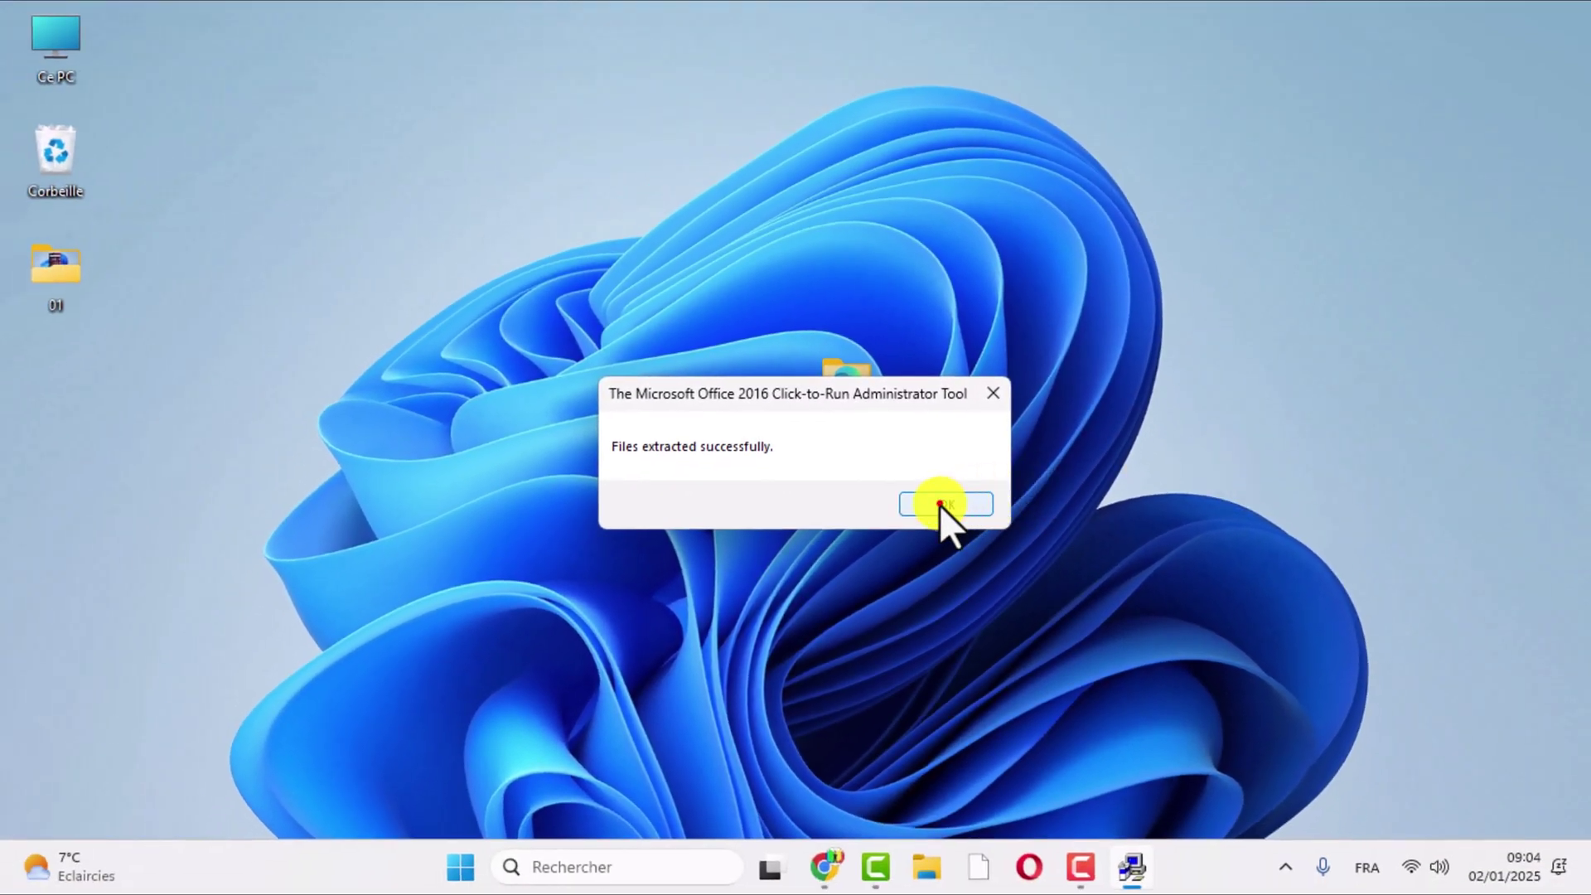
# - Dismiss the extraction success message and open the Office Customization Tool search result in a new tab
pyautogui.click(938, 505)
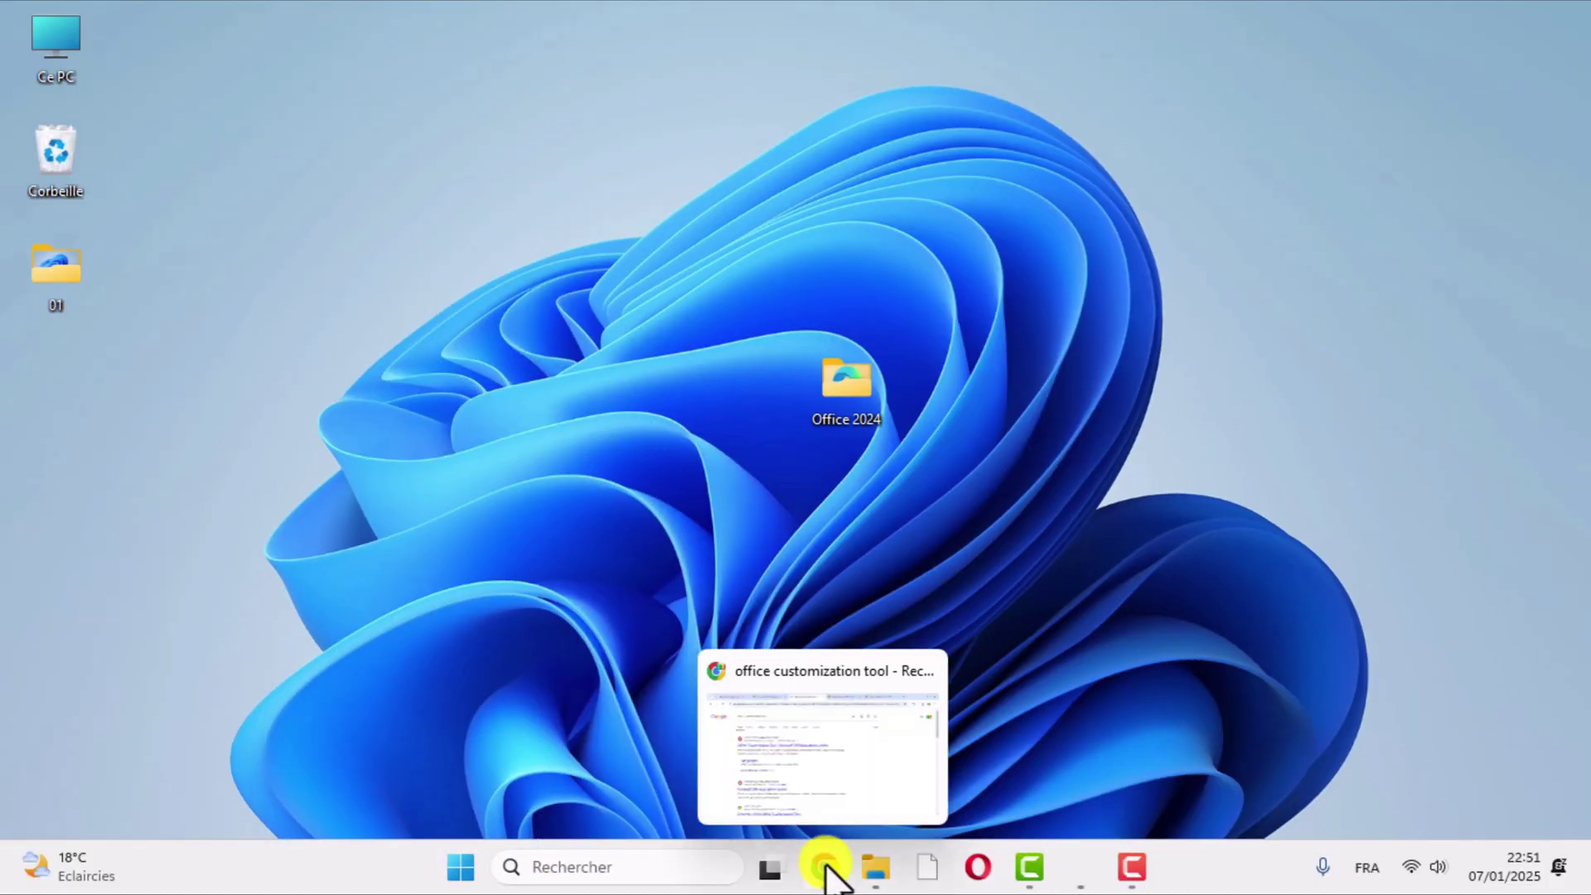
pyautogui.click(825, 867)
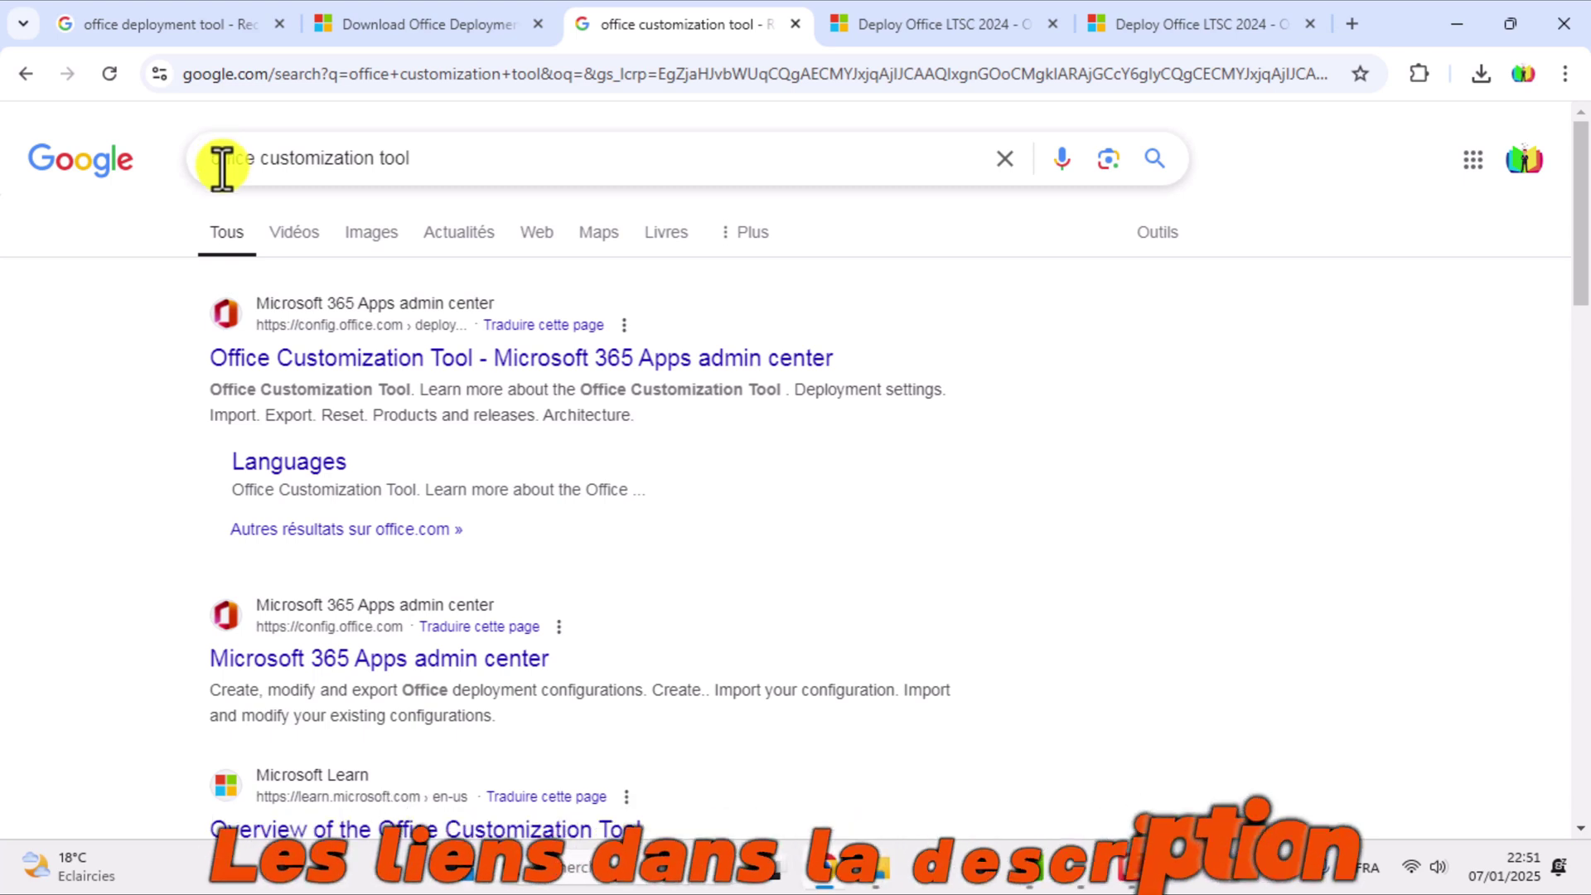
pyautogui.click(420, 357)
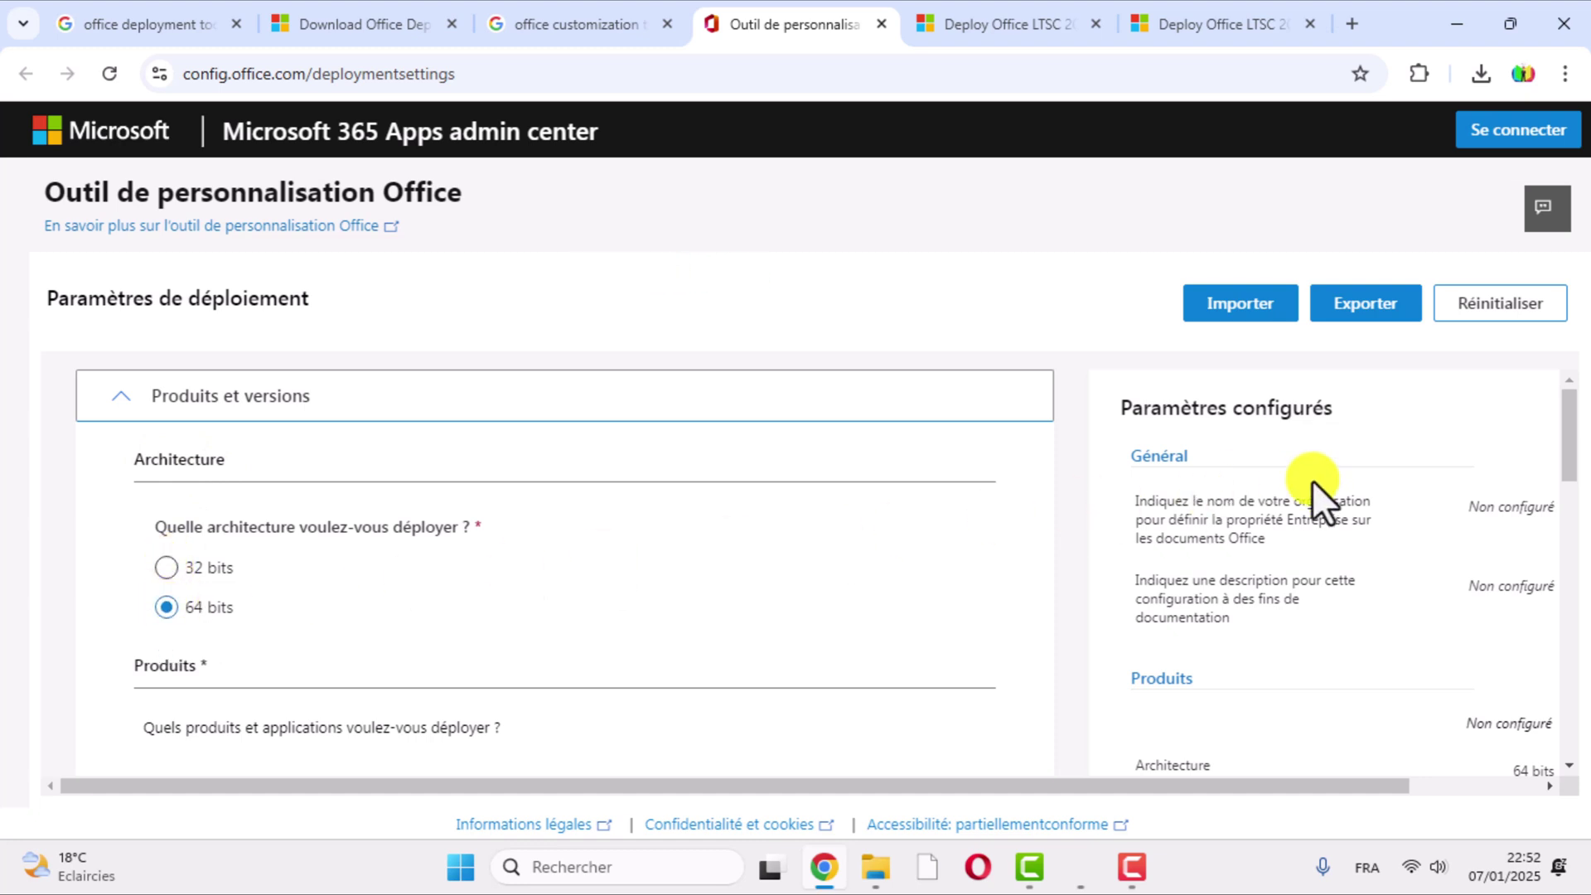
# - Add Office LTSC Professional Plus 2024 - Volume License and Visio LTSC Professional 2024 to the deployment
pyautogui.moveTo(1567, 442); pyautogui.dragTo(1568, 510)
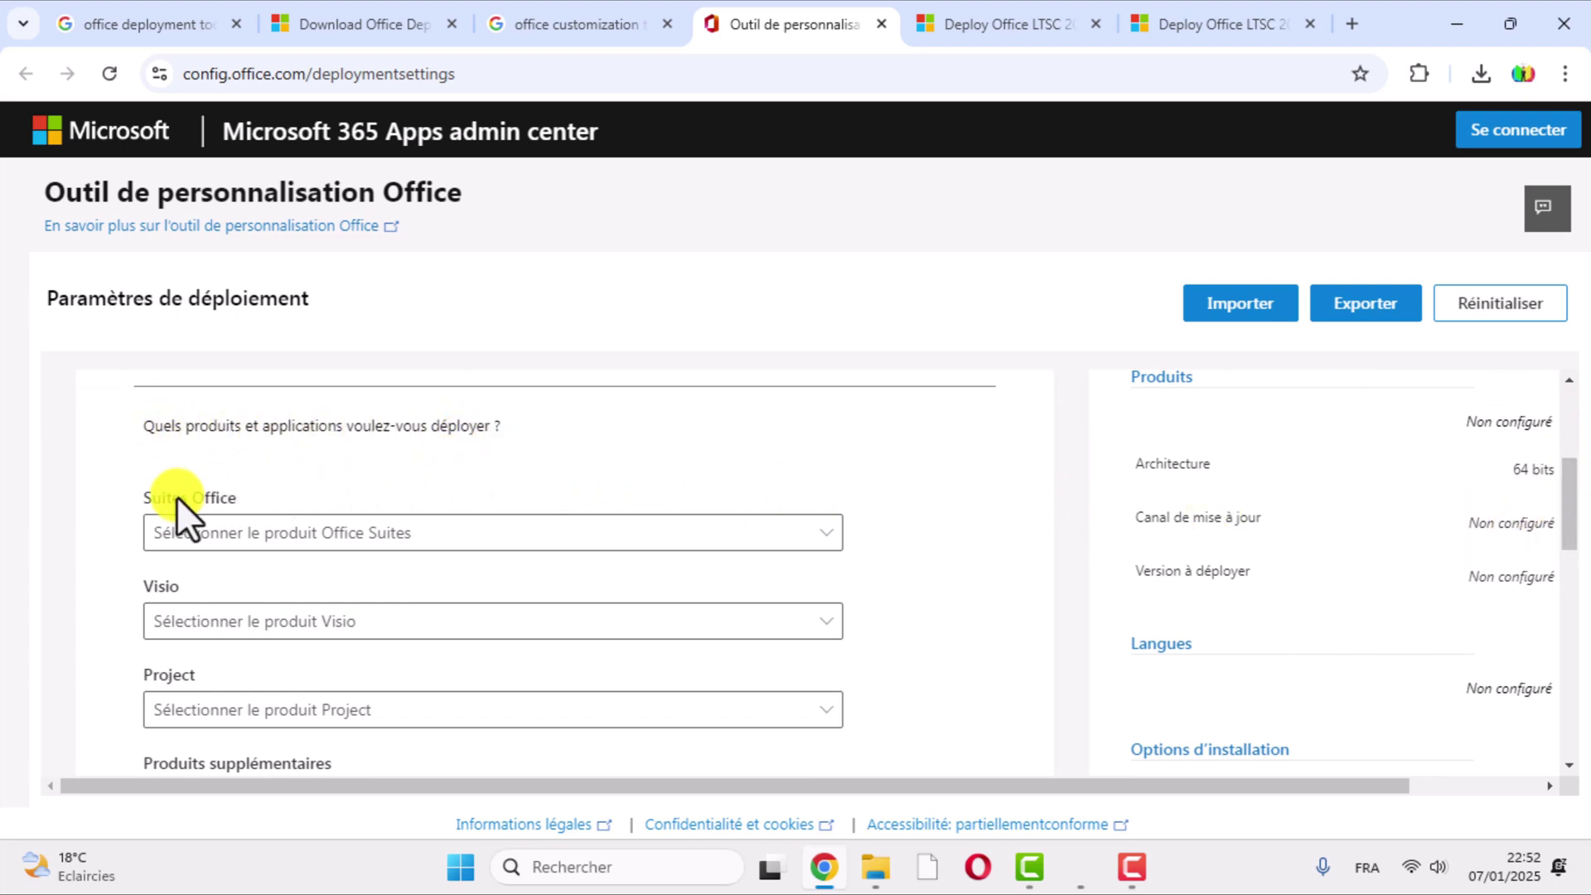
pyautogui.click(349, 533)
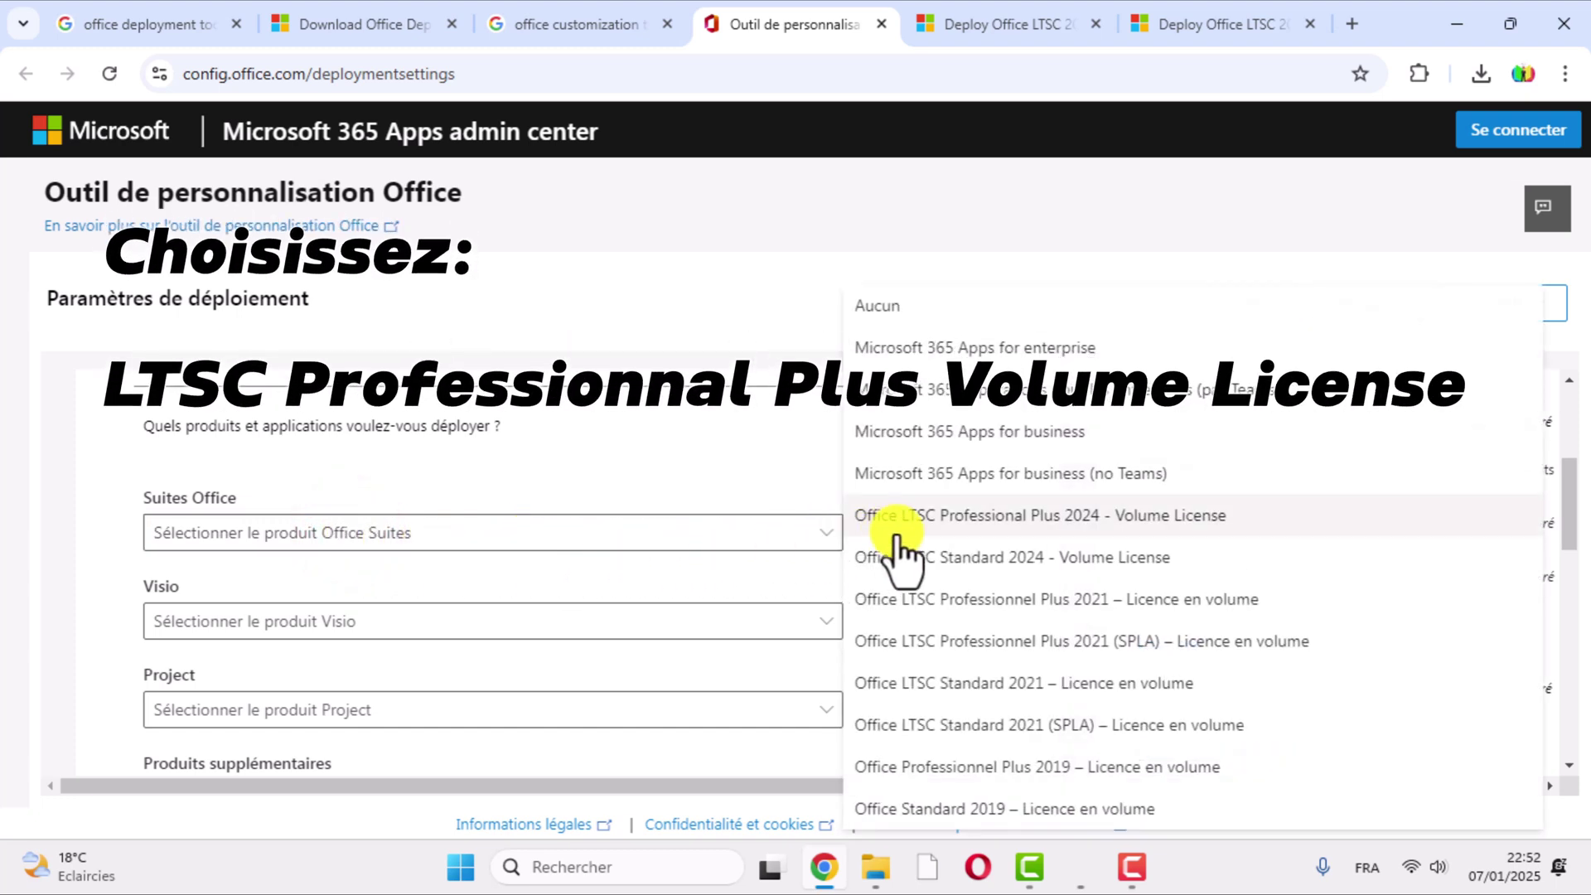
pyautogui.click(1113, 513)
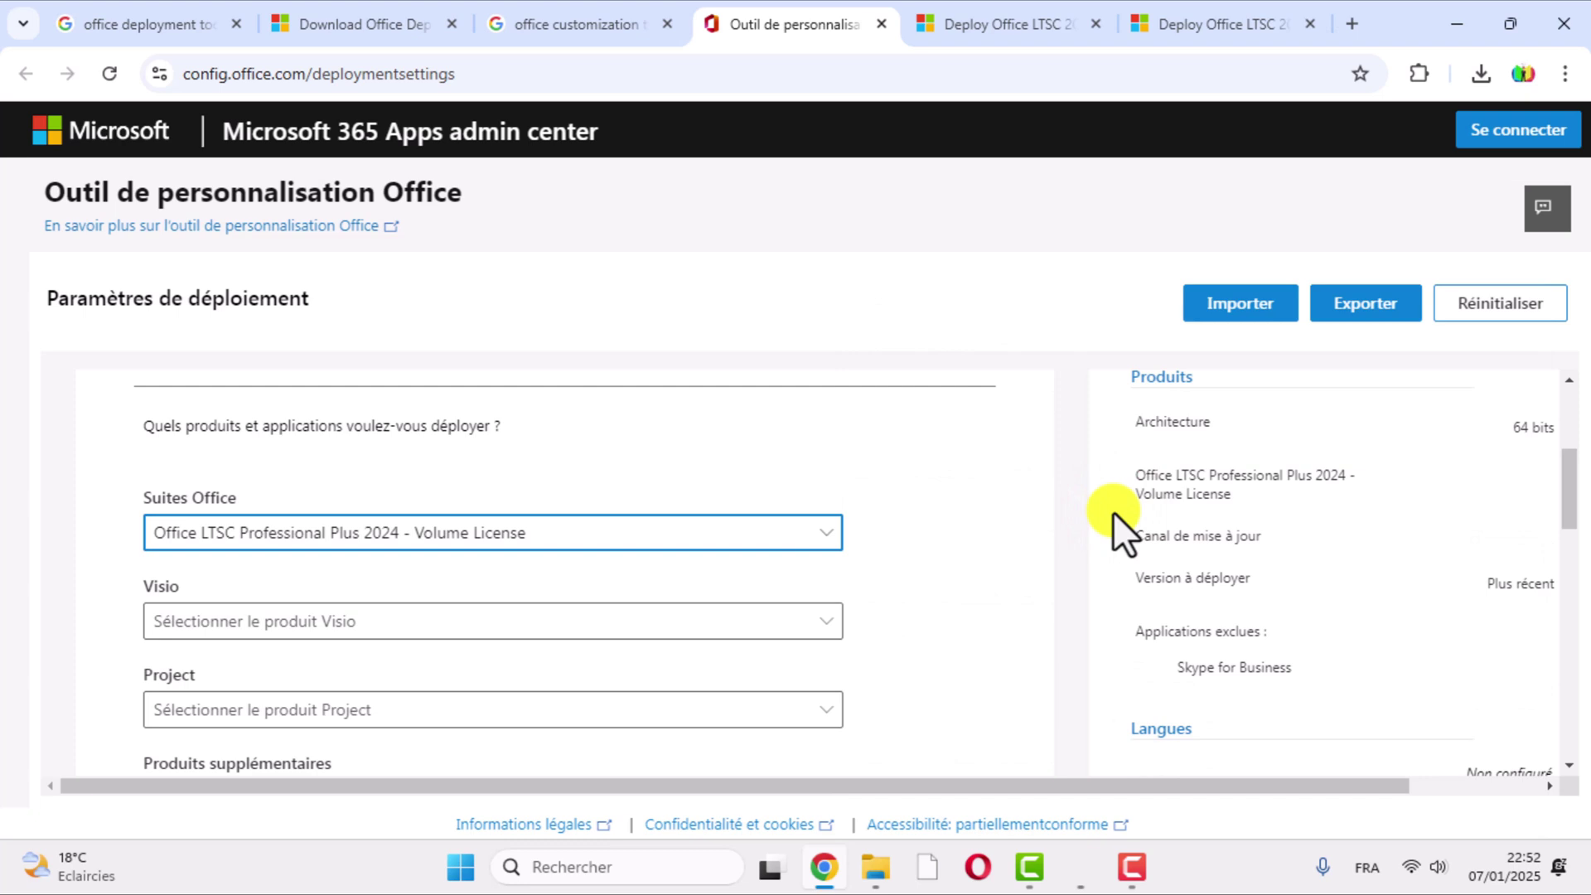
pyautogui.click(827, 621)
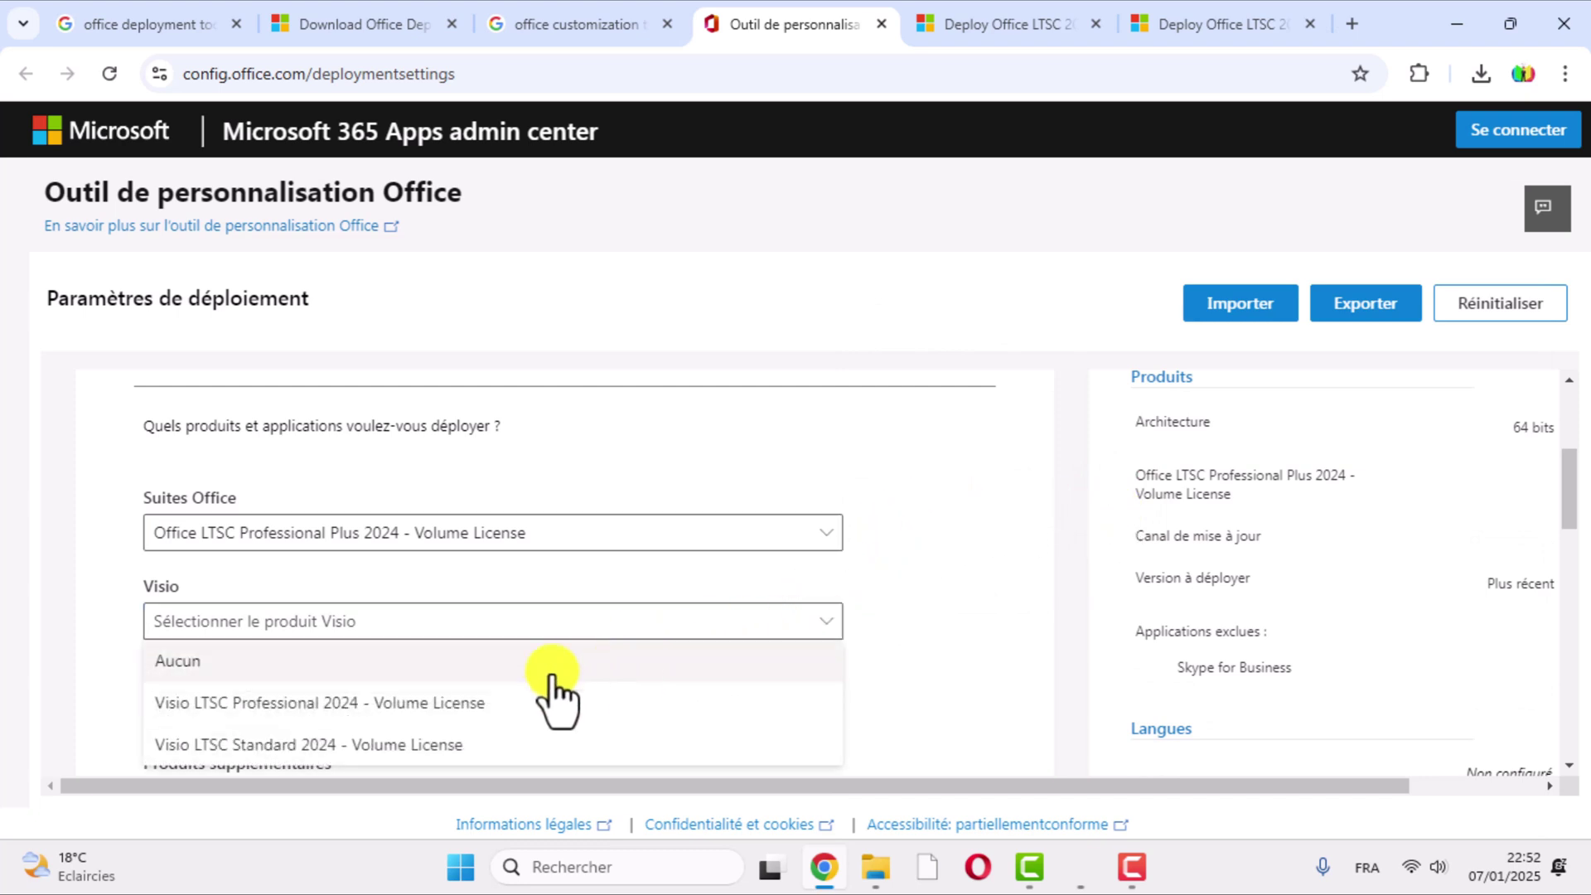
pyautogui.click(368, 702)
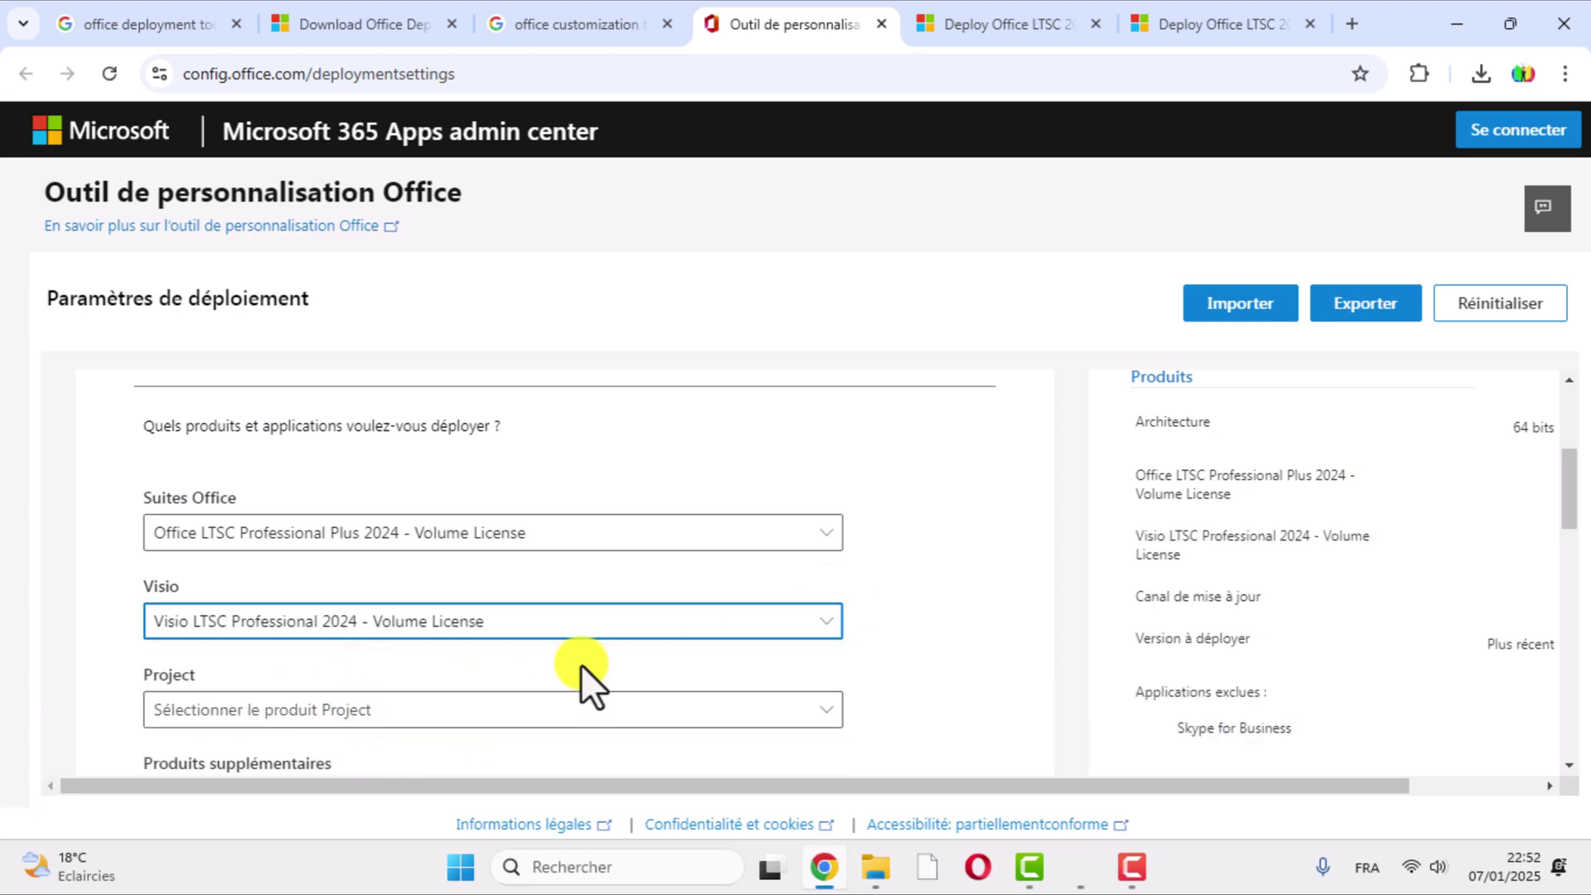
# - Set the Project product to Project Professional 2024 - Volume License
pyautogui.moveTo(1569, 505); pyautogui.dragTo(1573, 552)
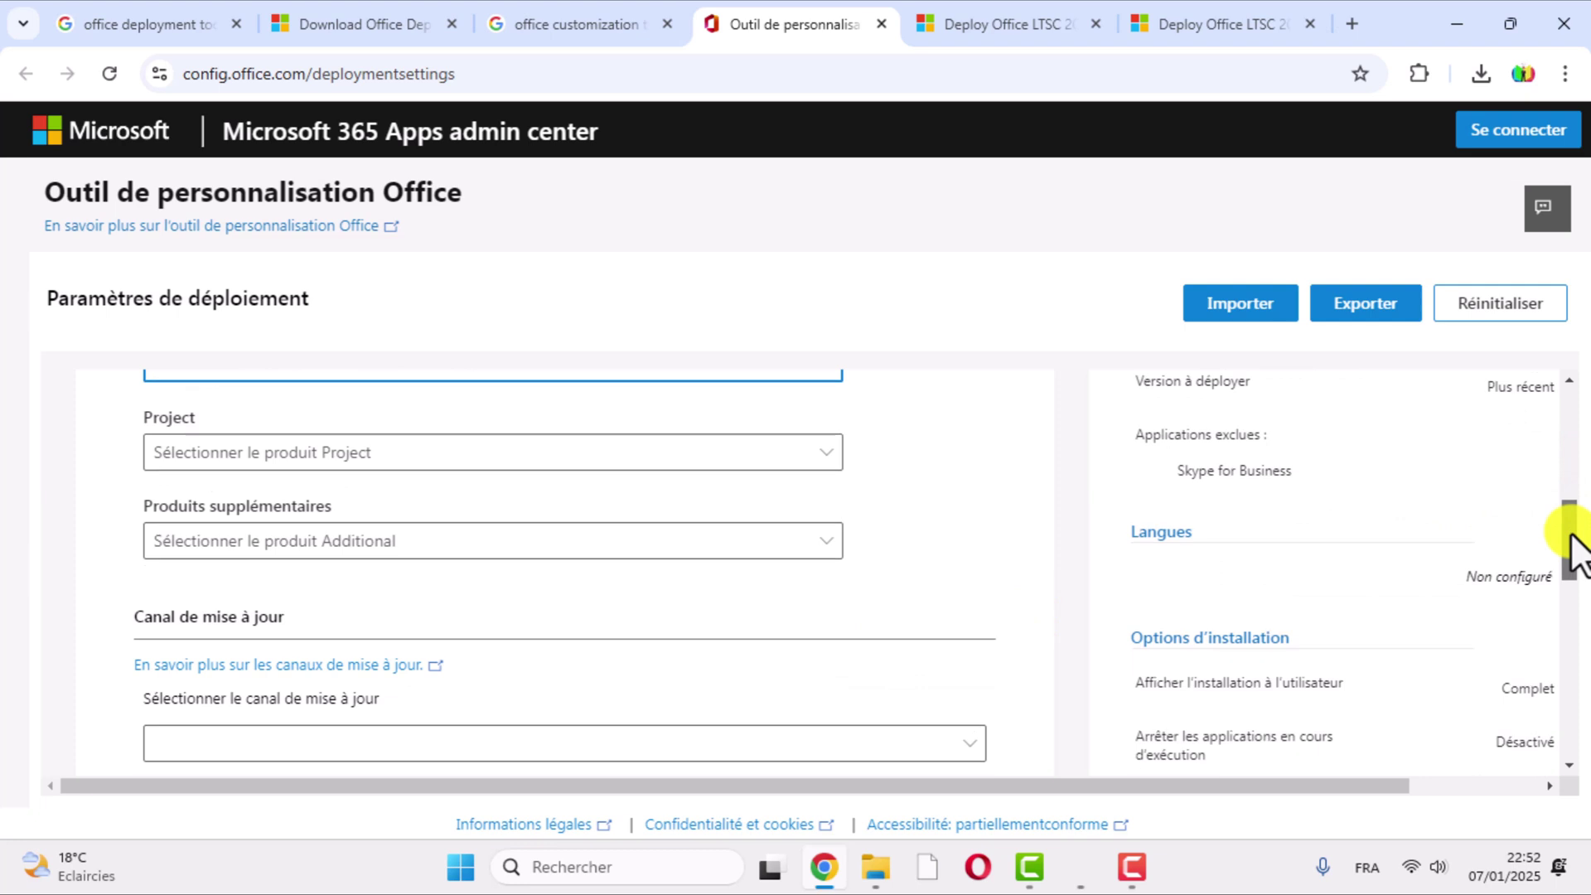
pyautogui.click(353, 451)
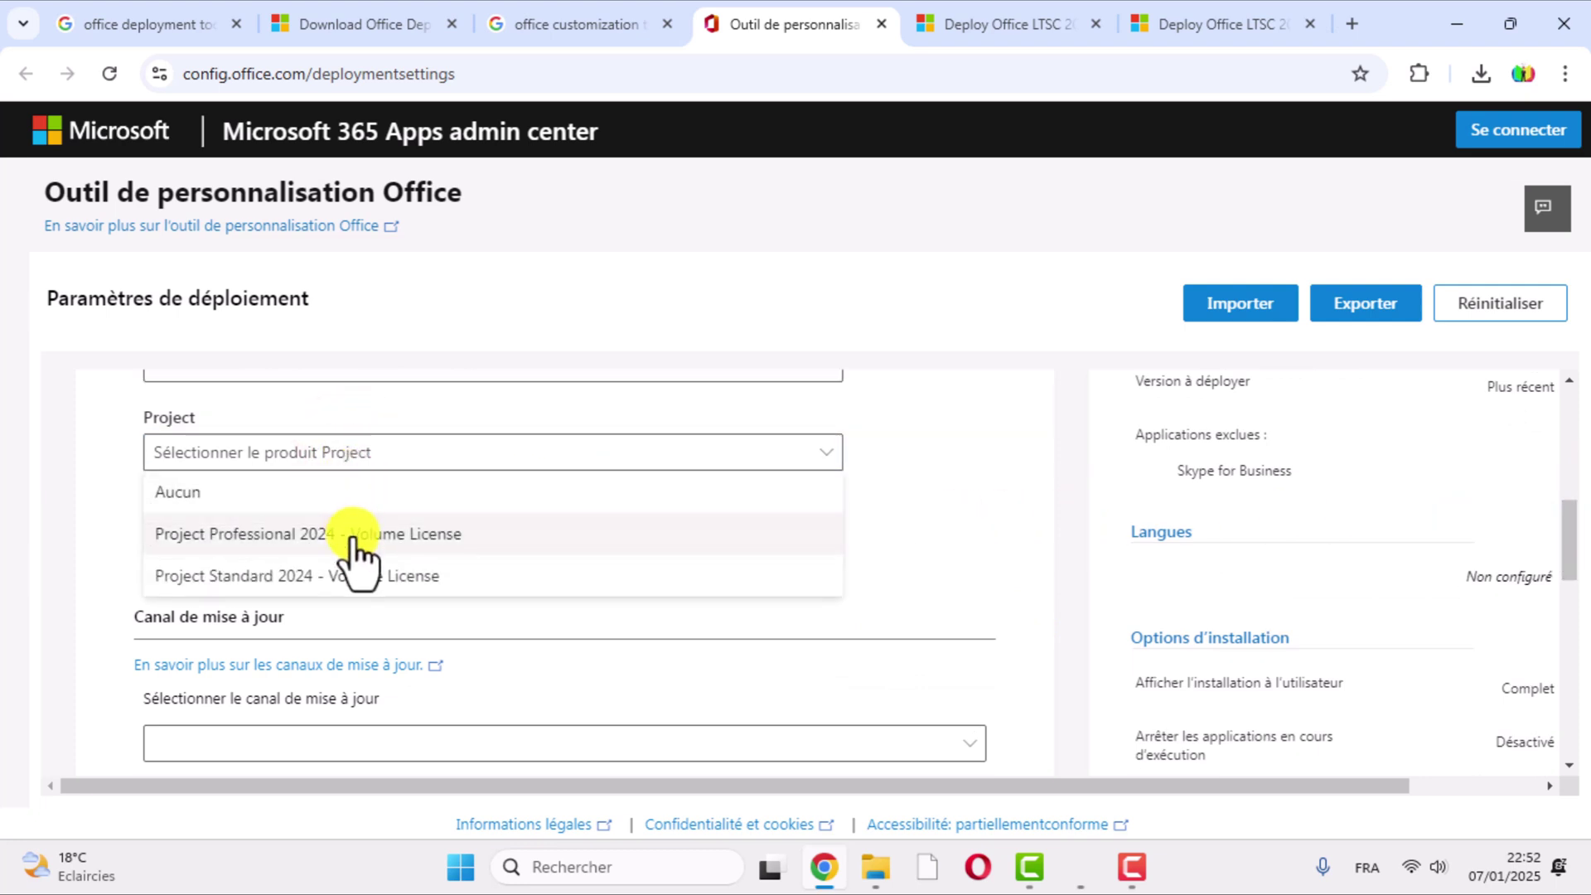
pyautogui.click(353, 535)
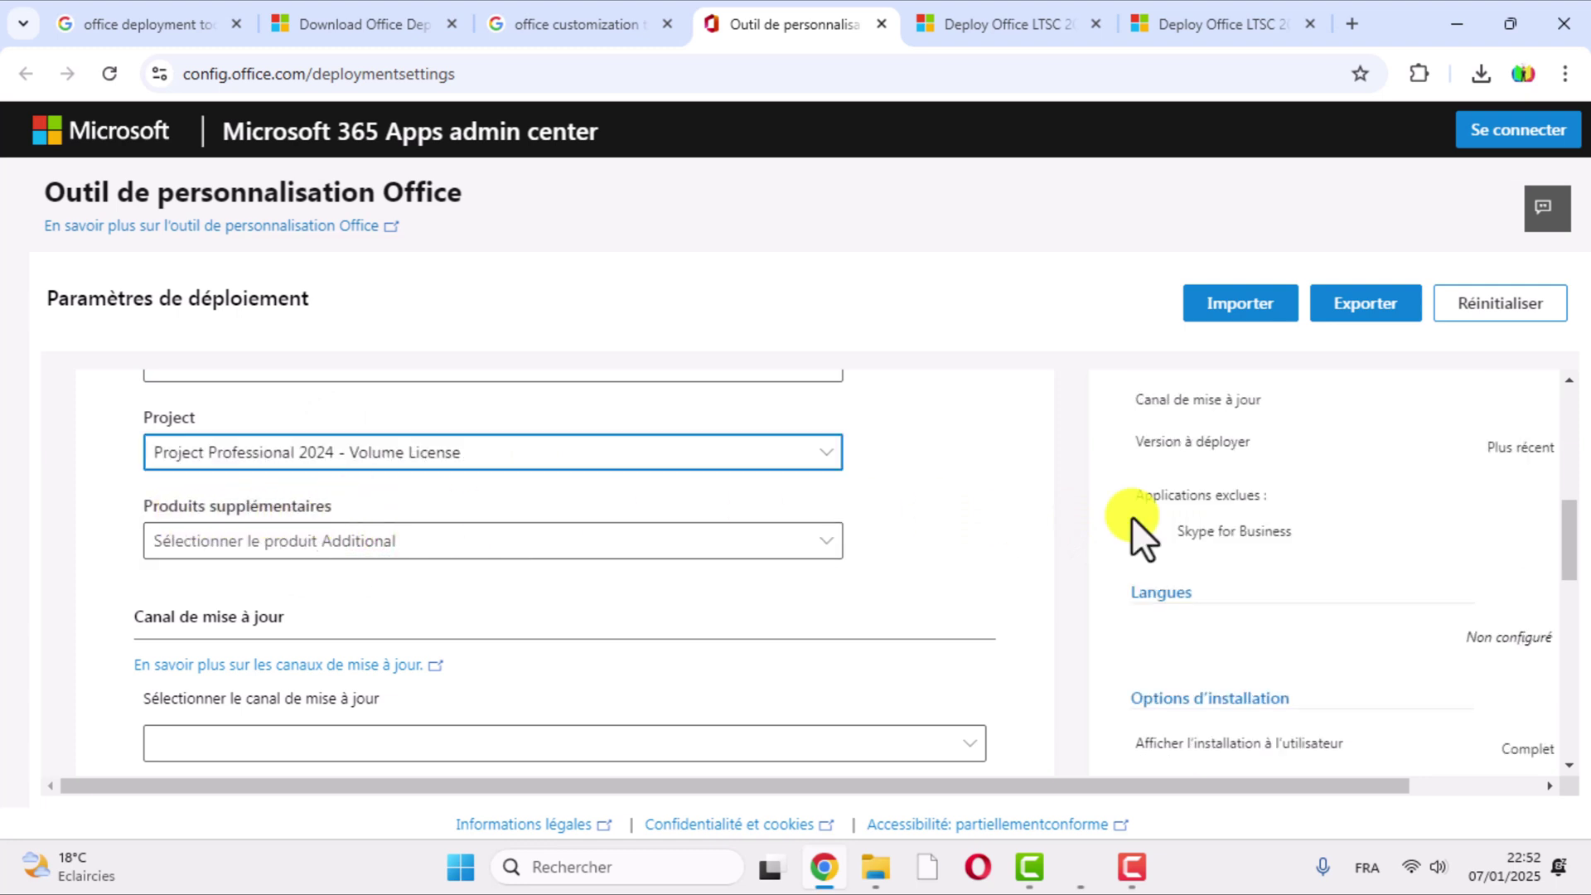
pyautogui.moveTo(1568, 535); pyautogui.dragTo(1578, 590)
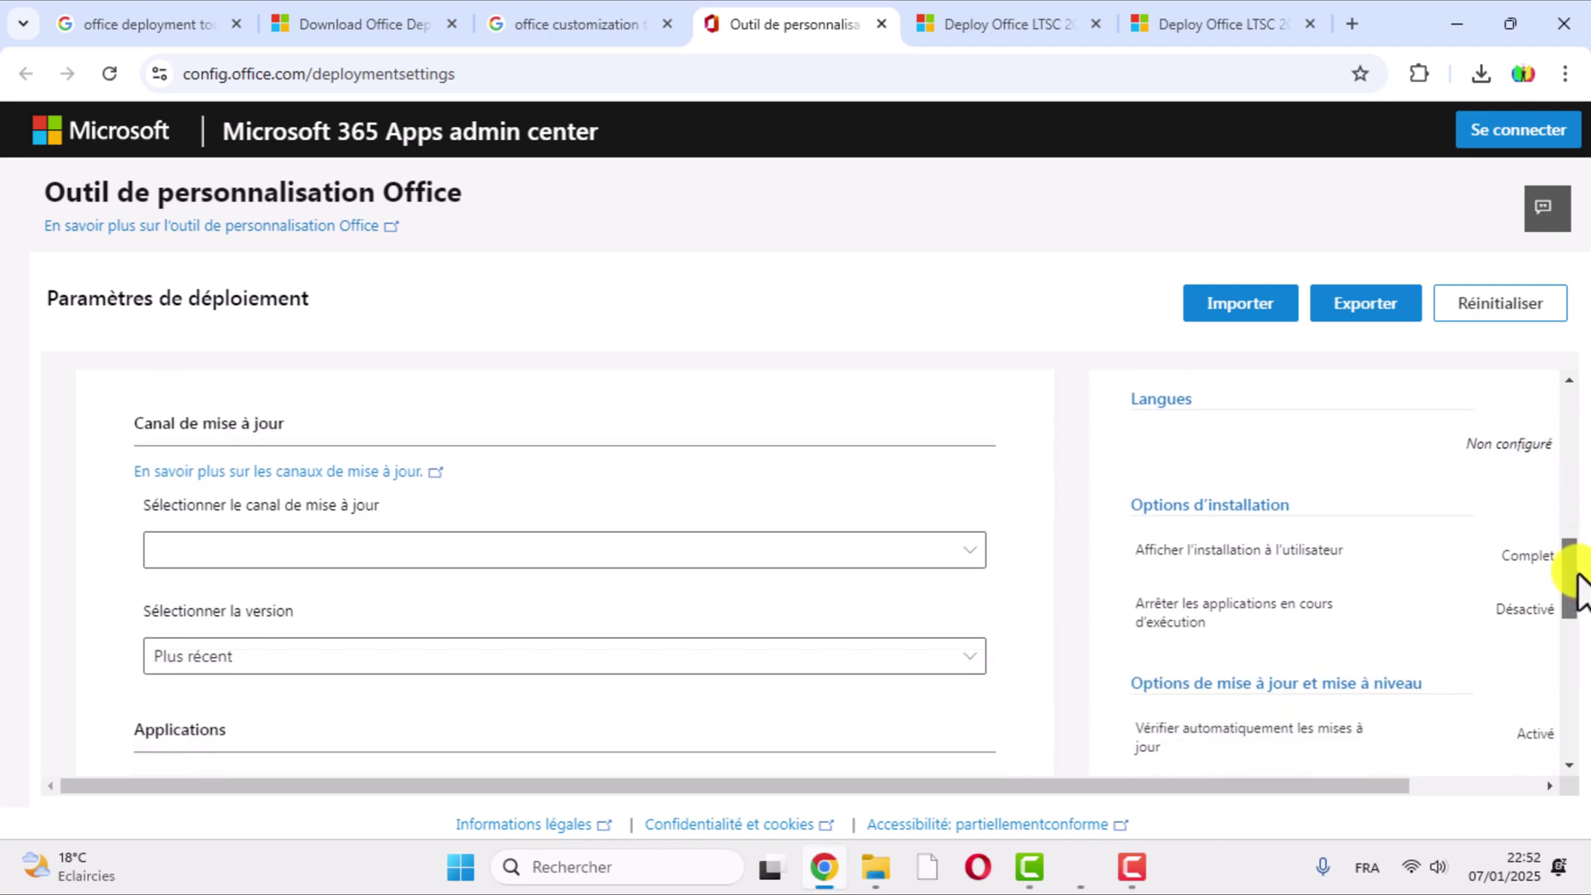
# - Check the update channel options, then switch off Access, OneNote, OneDrive Desktop, Outlook and Publisher
pyautogui.moveTo(1577, 574); pyautogui.dragTo(1578, 587)
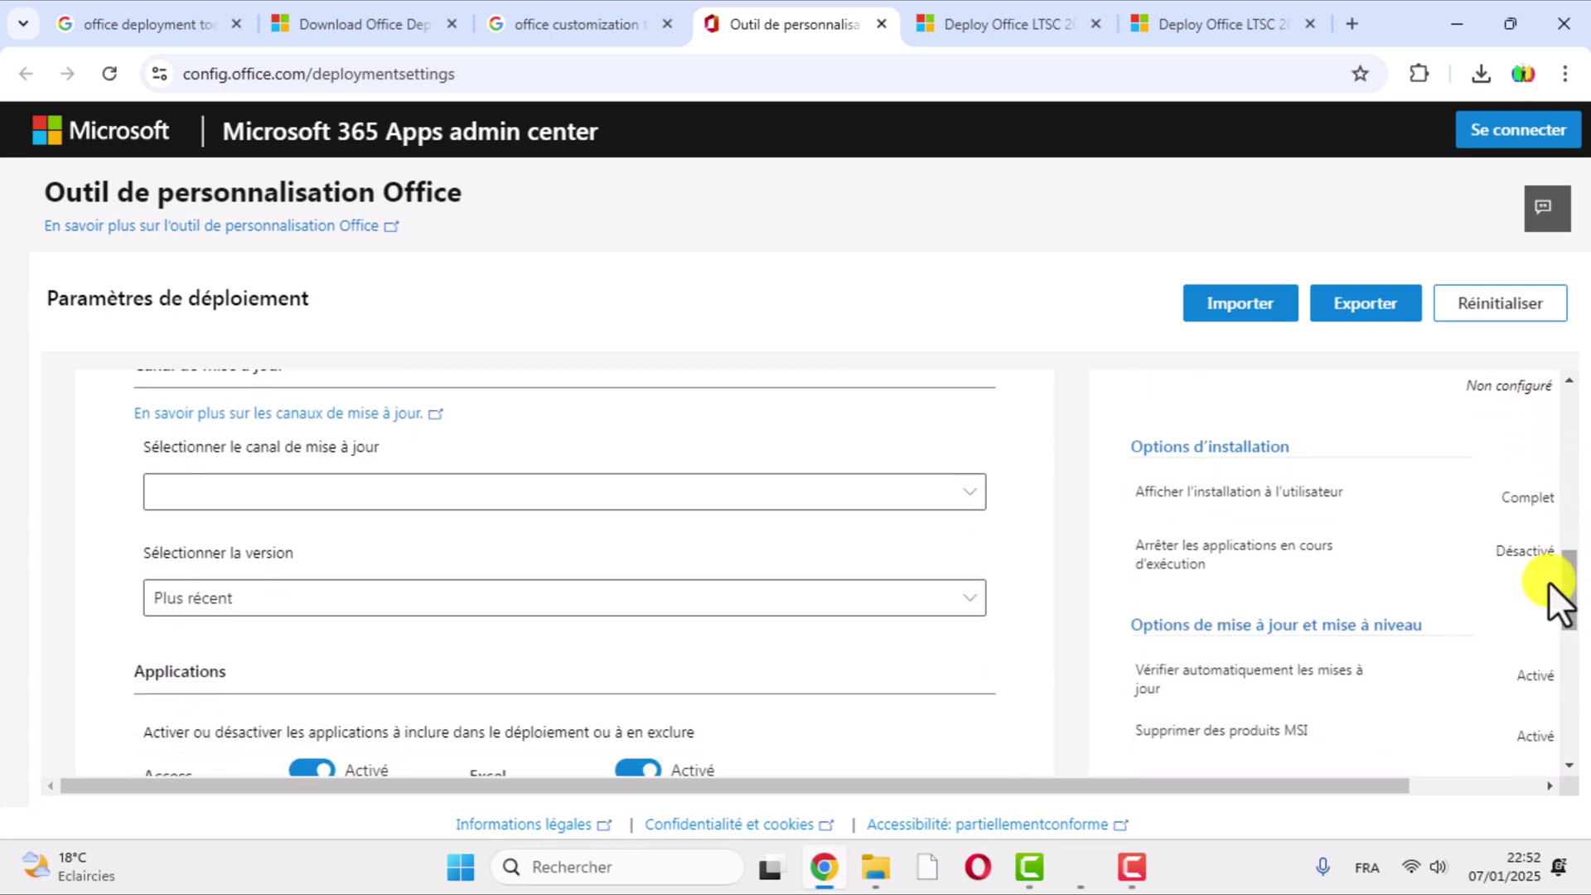
pyautogui.click(963, 492)
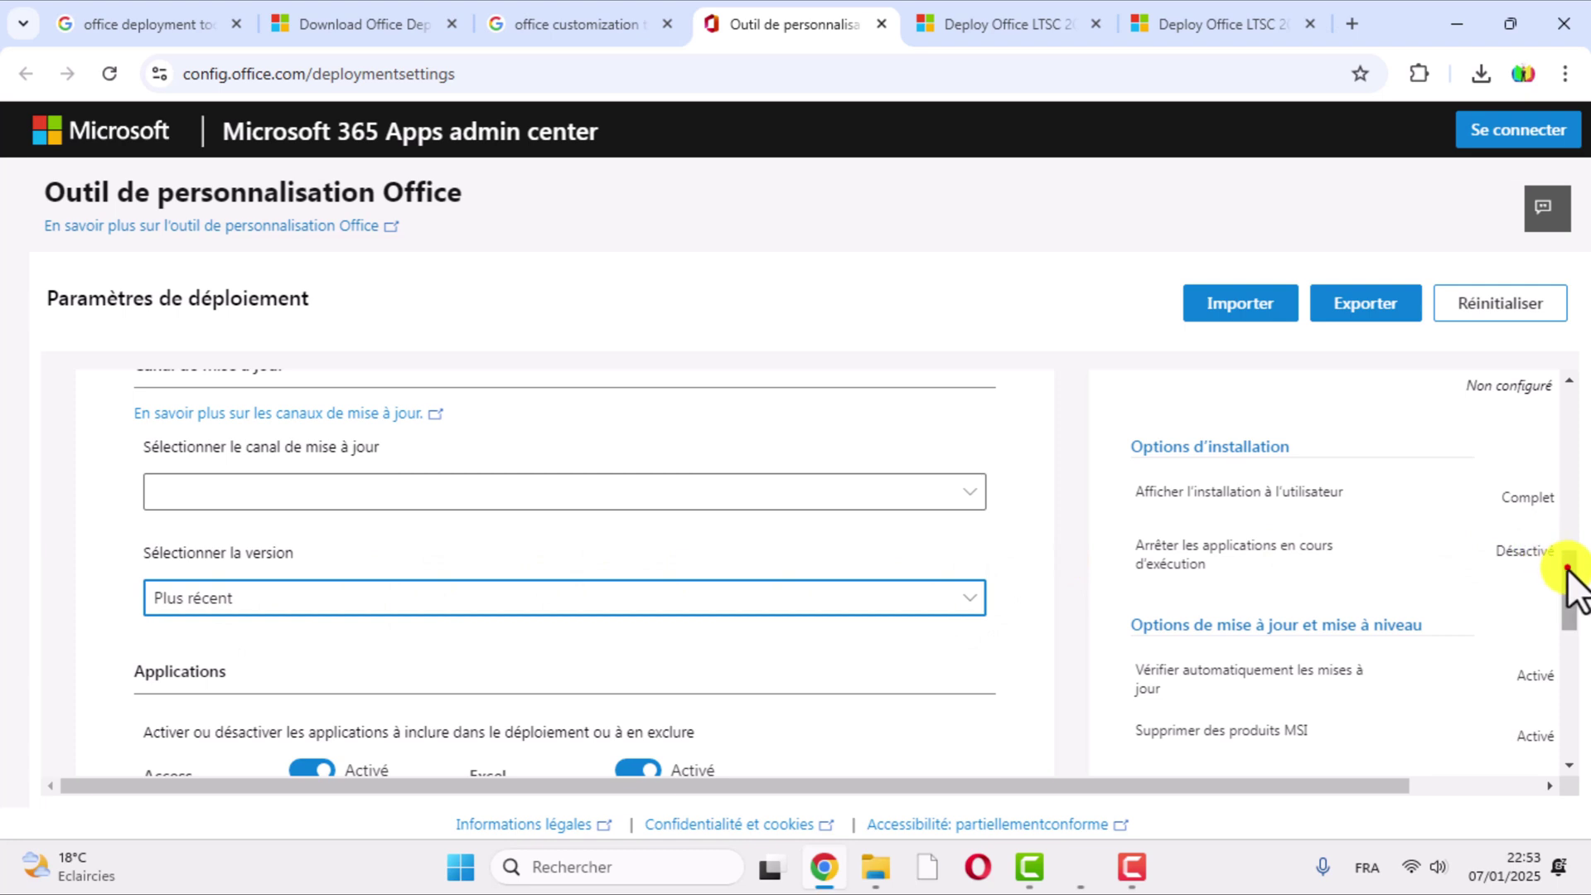
pyautogui.moveTo(1568, 571); pyautogui.dragTo(1579, 625)
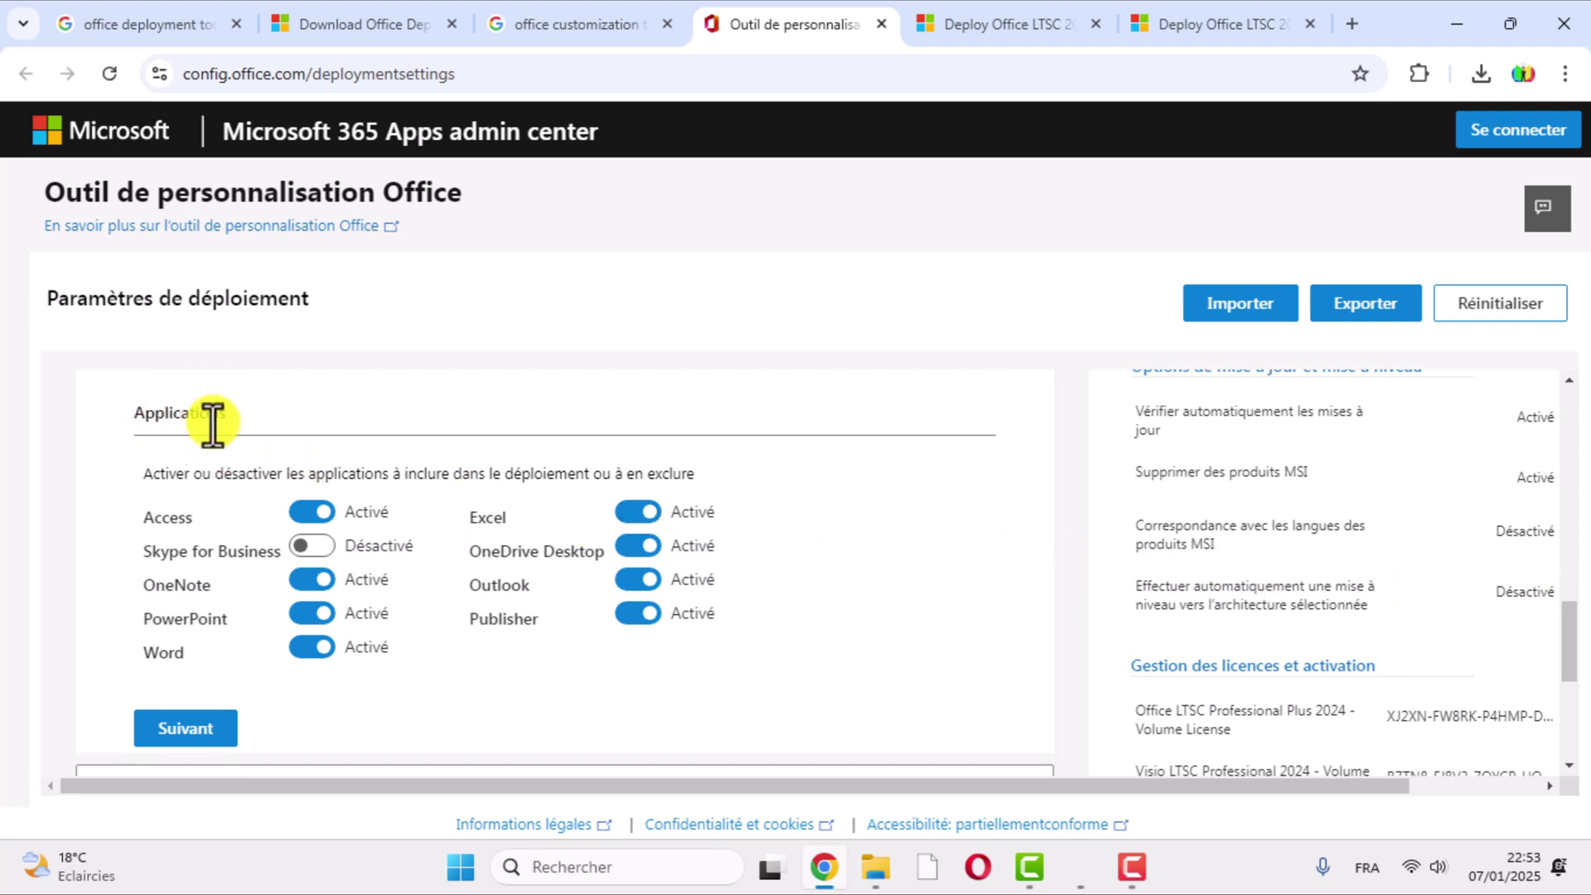
pyautogui.click(297, 514)
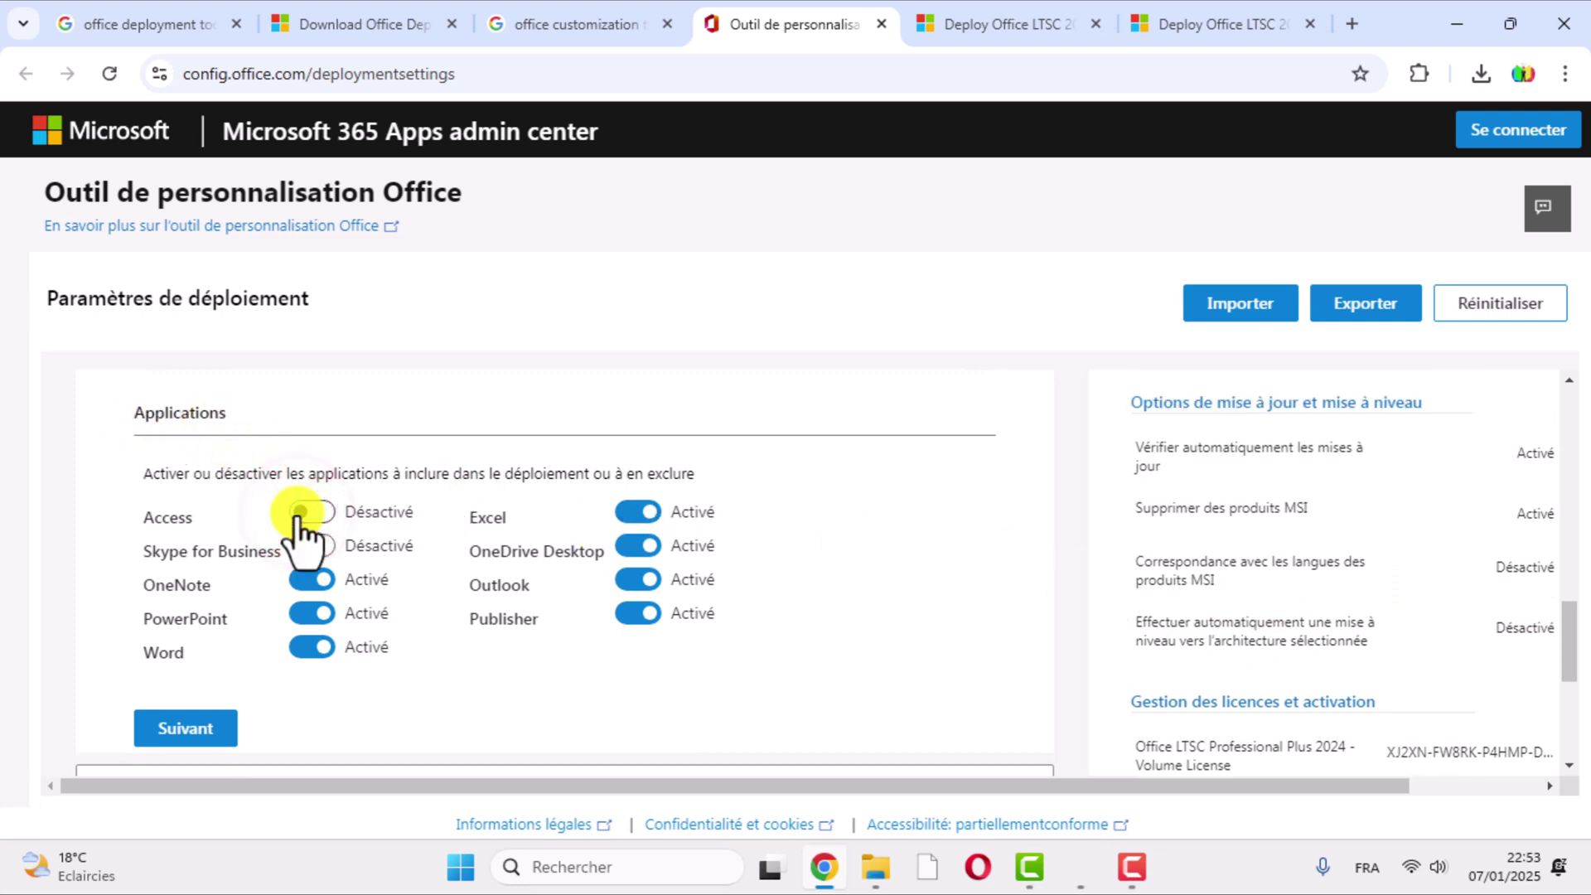
pyautogui.click(308, 572)
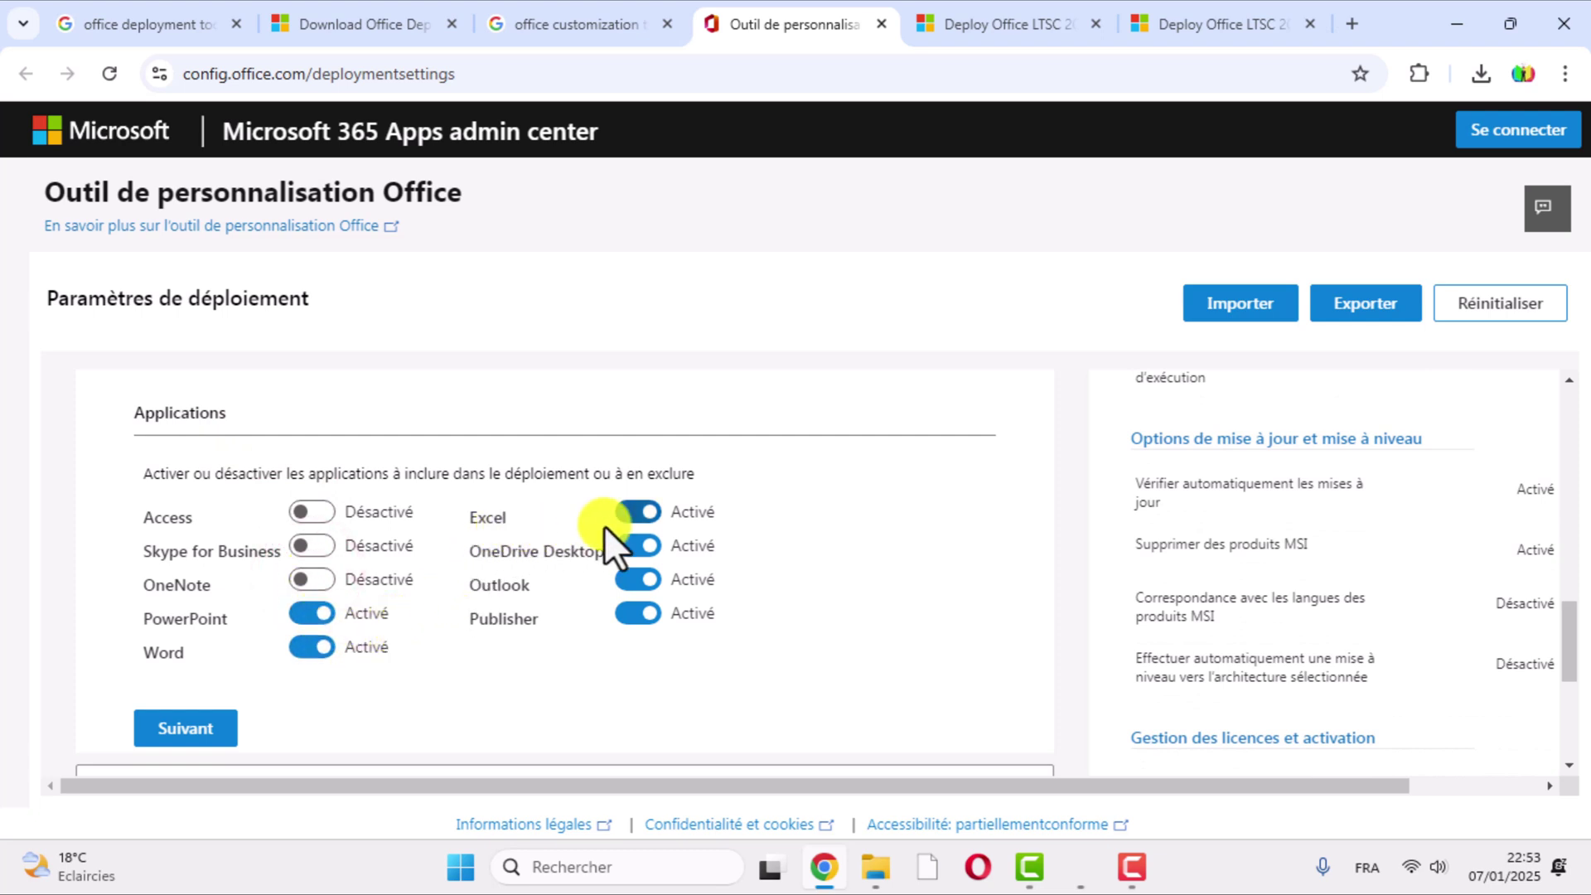
pyautogui.click(640, 546)
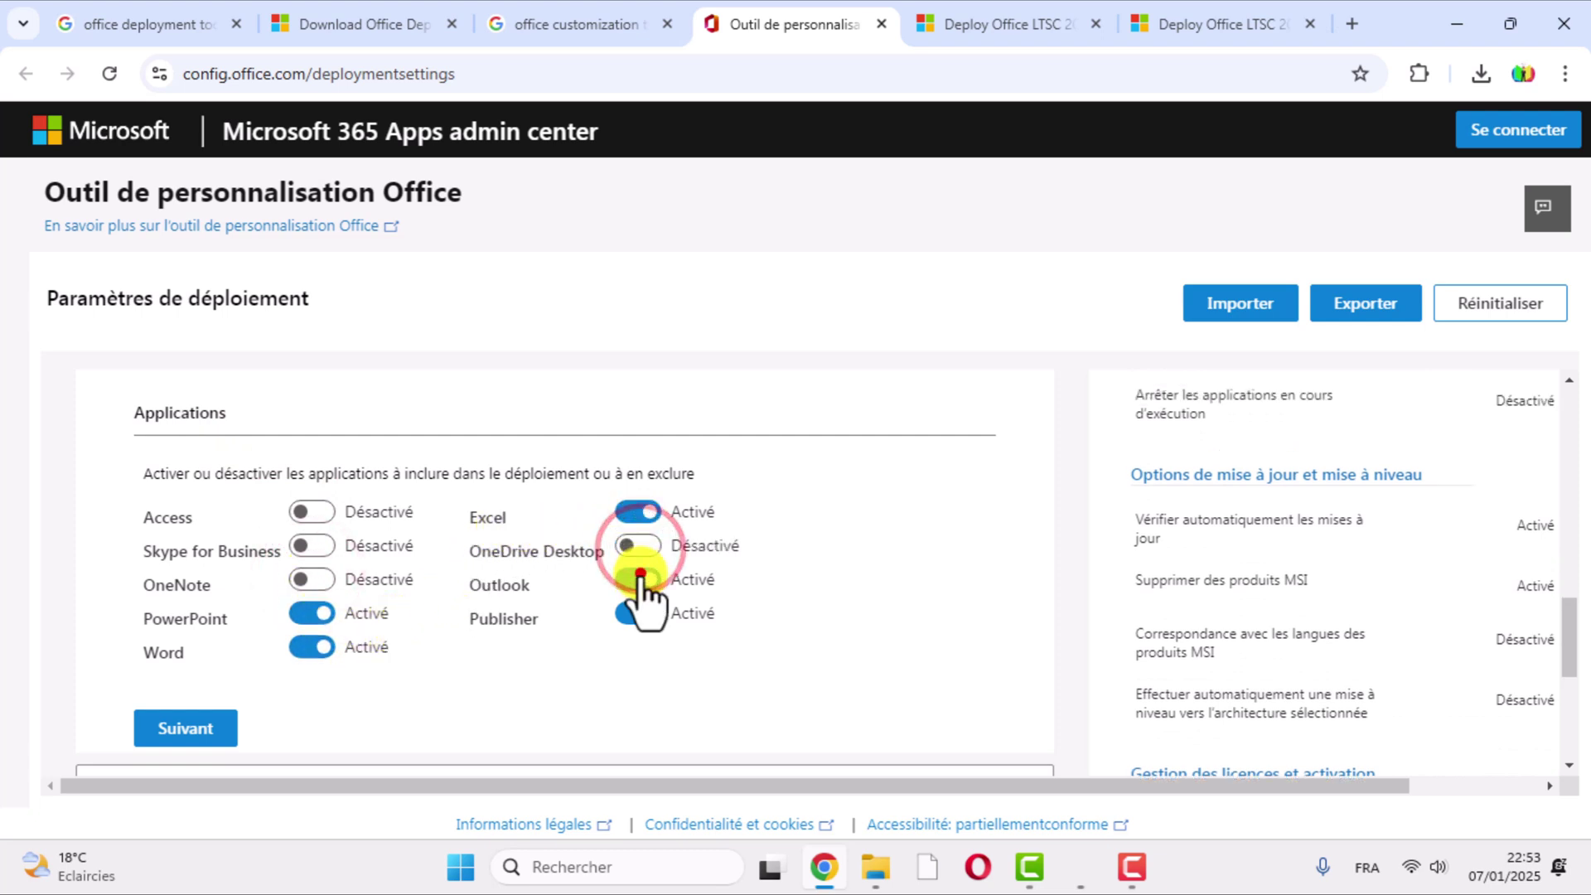
pyautogui.click(639, 576)
pyautogui.click(638, 613)
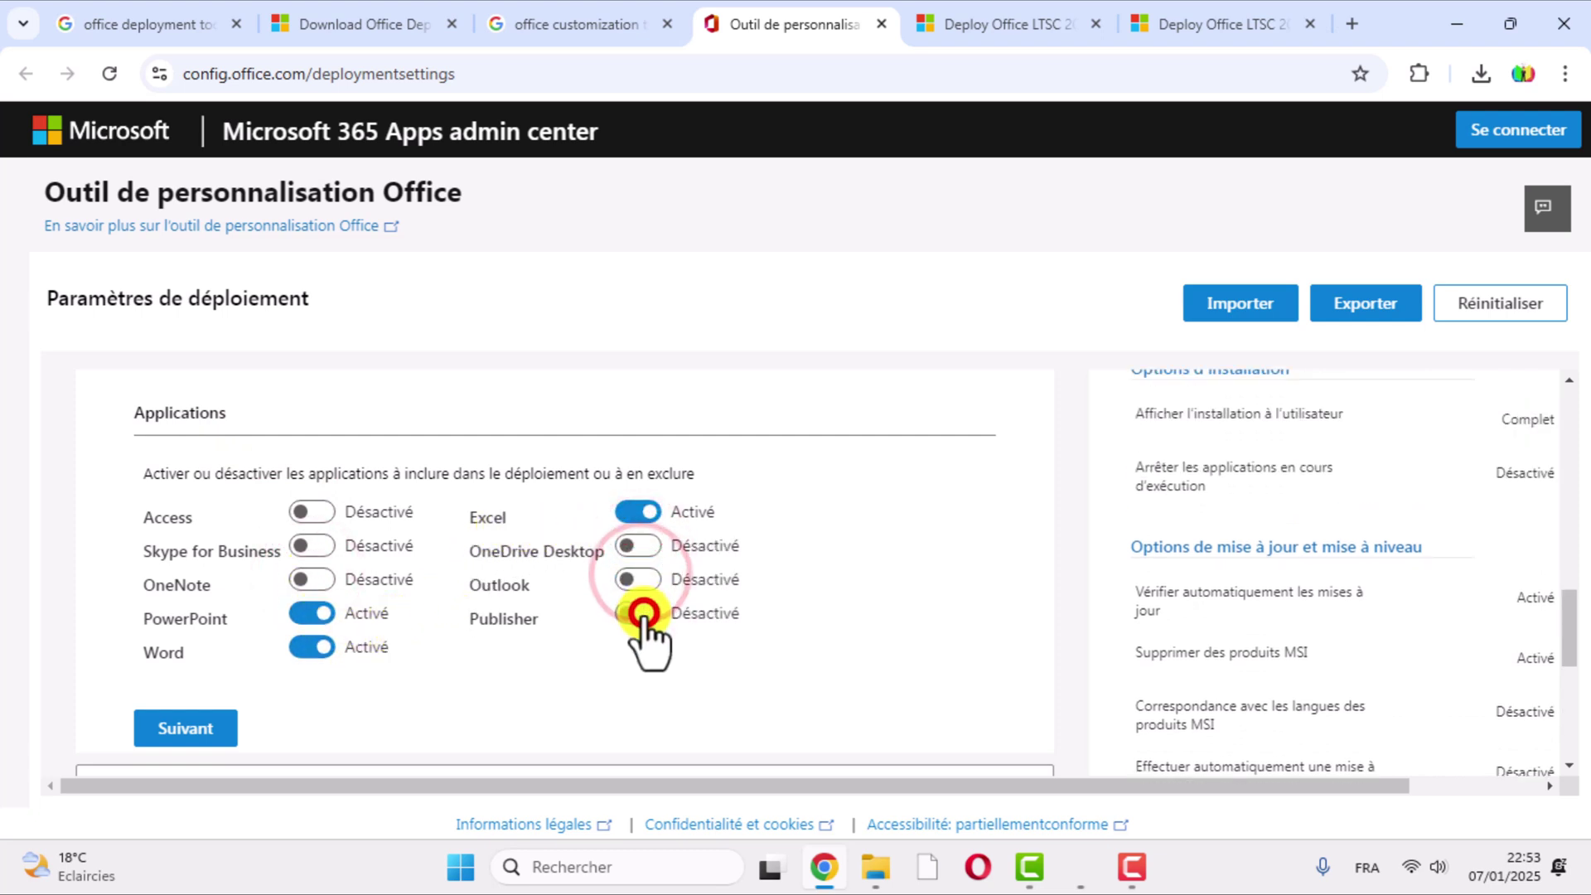
pyautogui.click(198, 725)
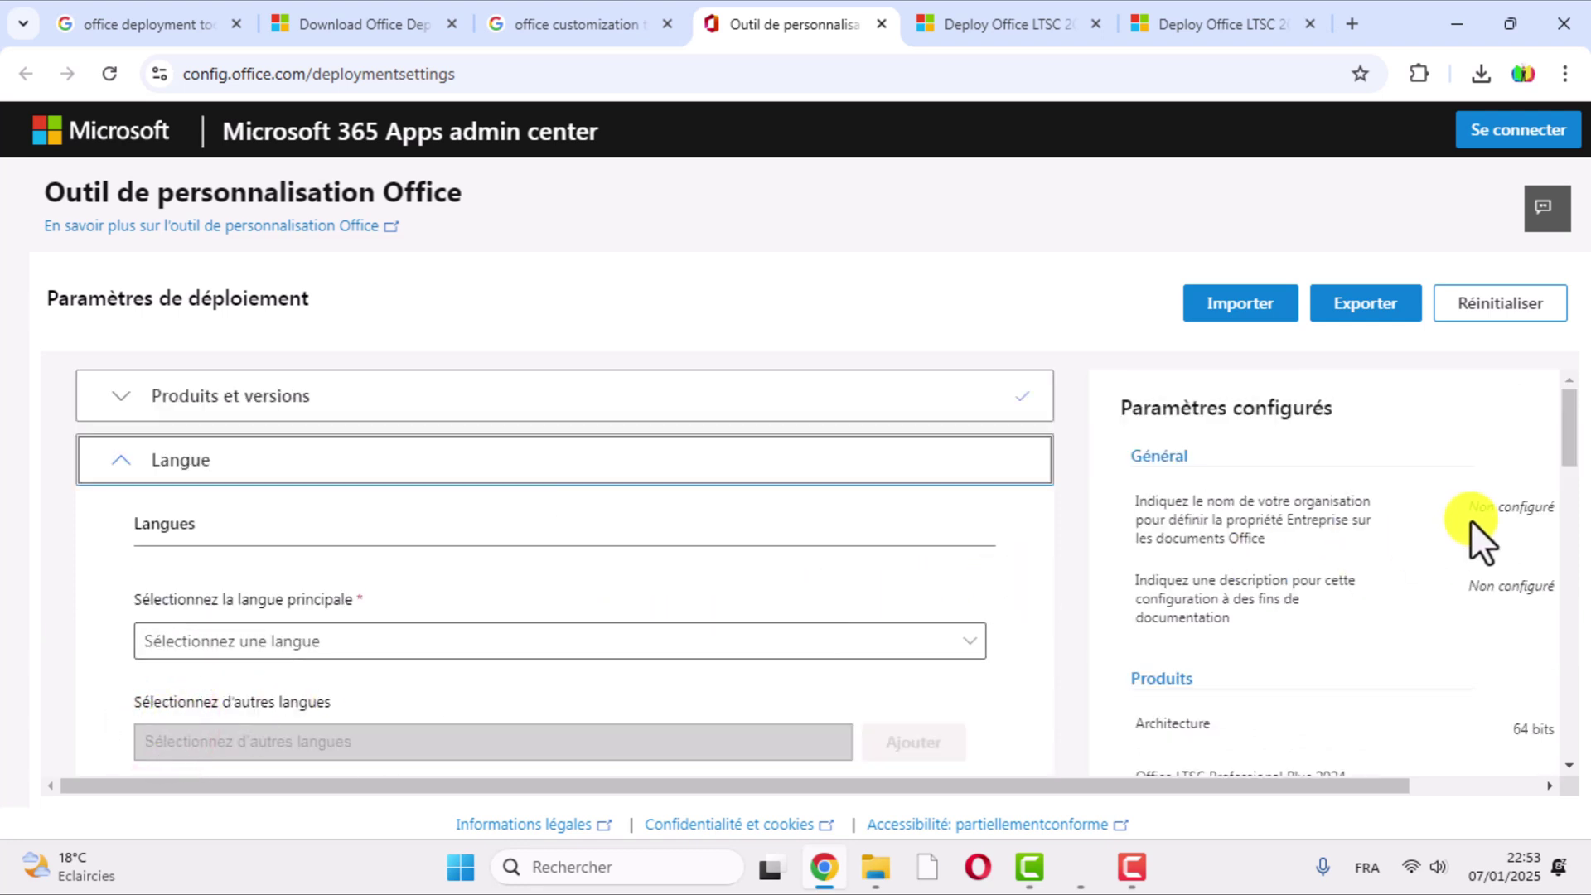
# - Choose Français (France) as the primary language and proceed to the Installation options
pyautogui.scroll(-2, 1566, 448)
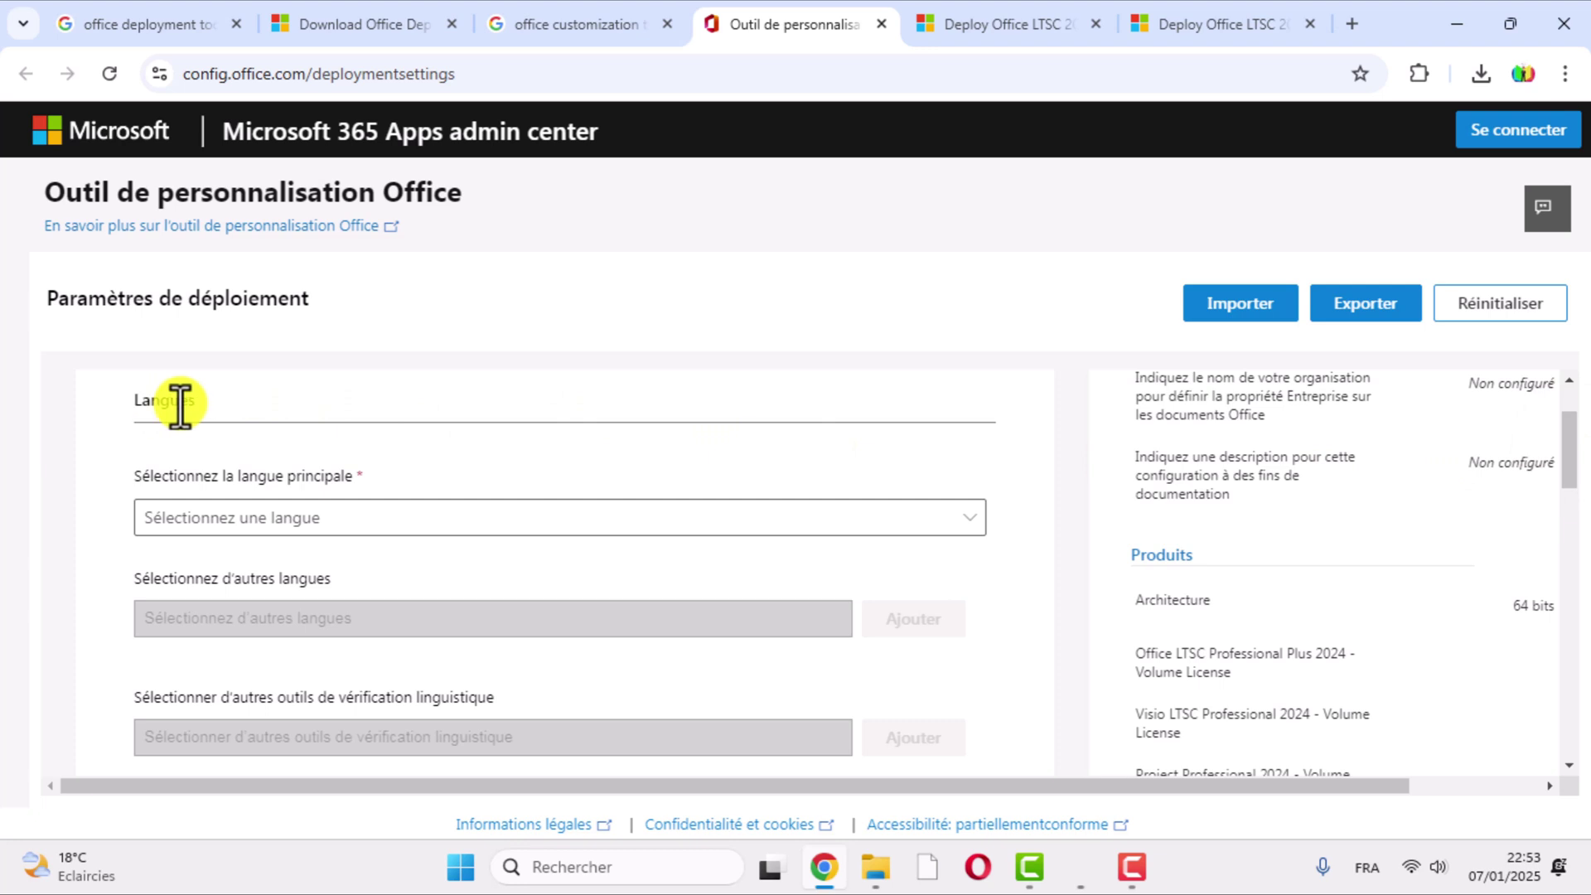
pyautogui.click(205, 520)
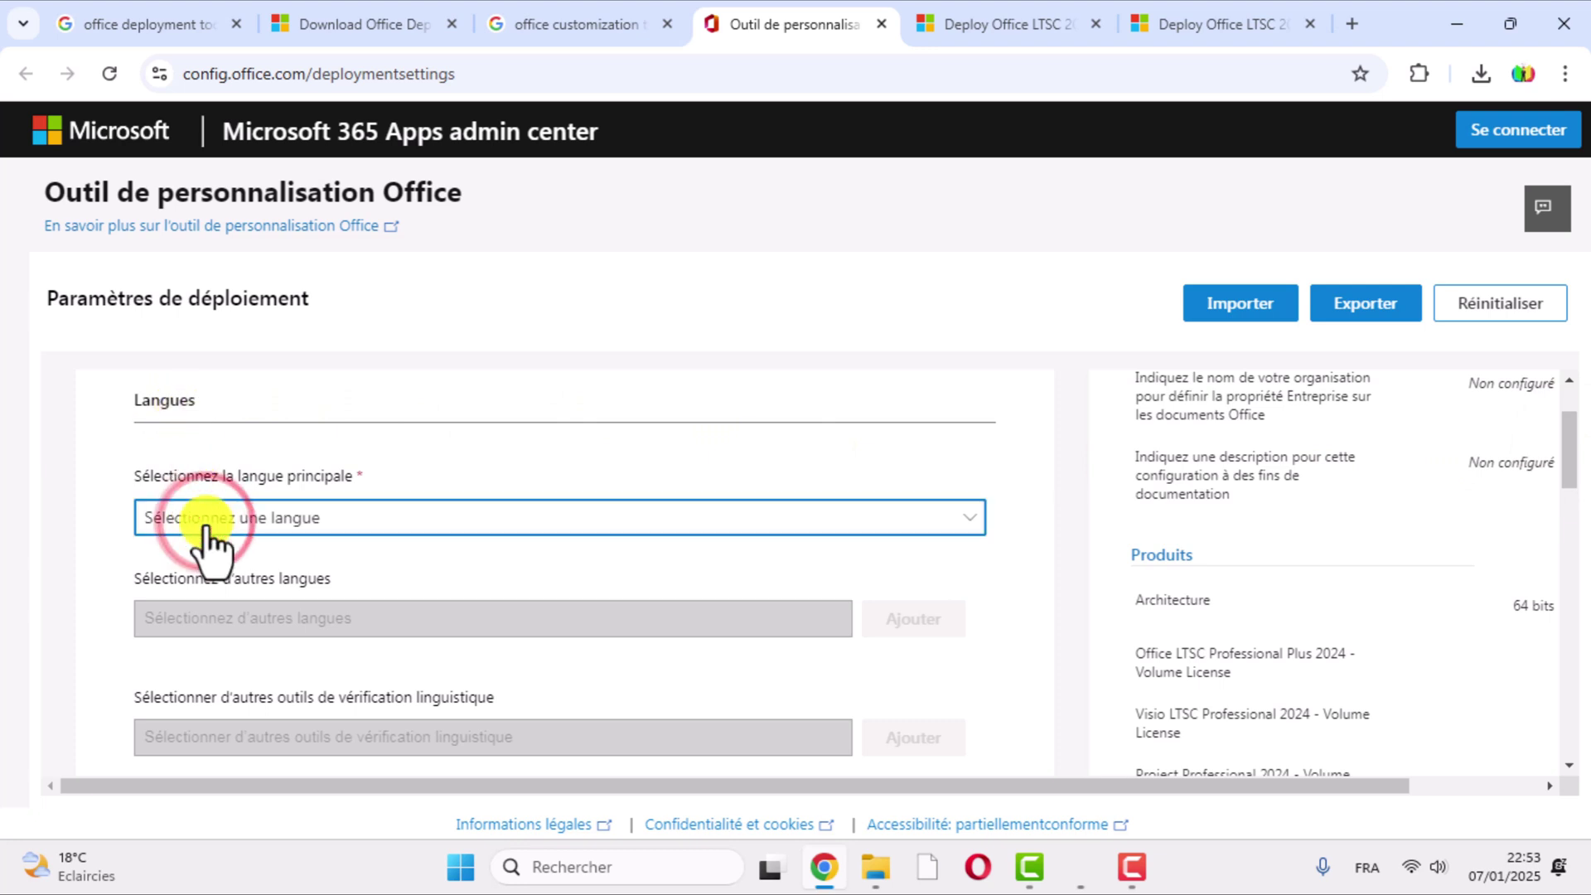
pyautogui.click(510, 527)
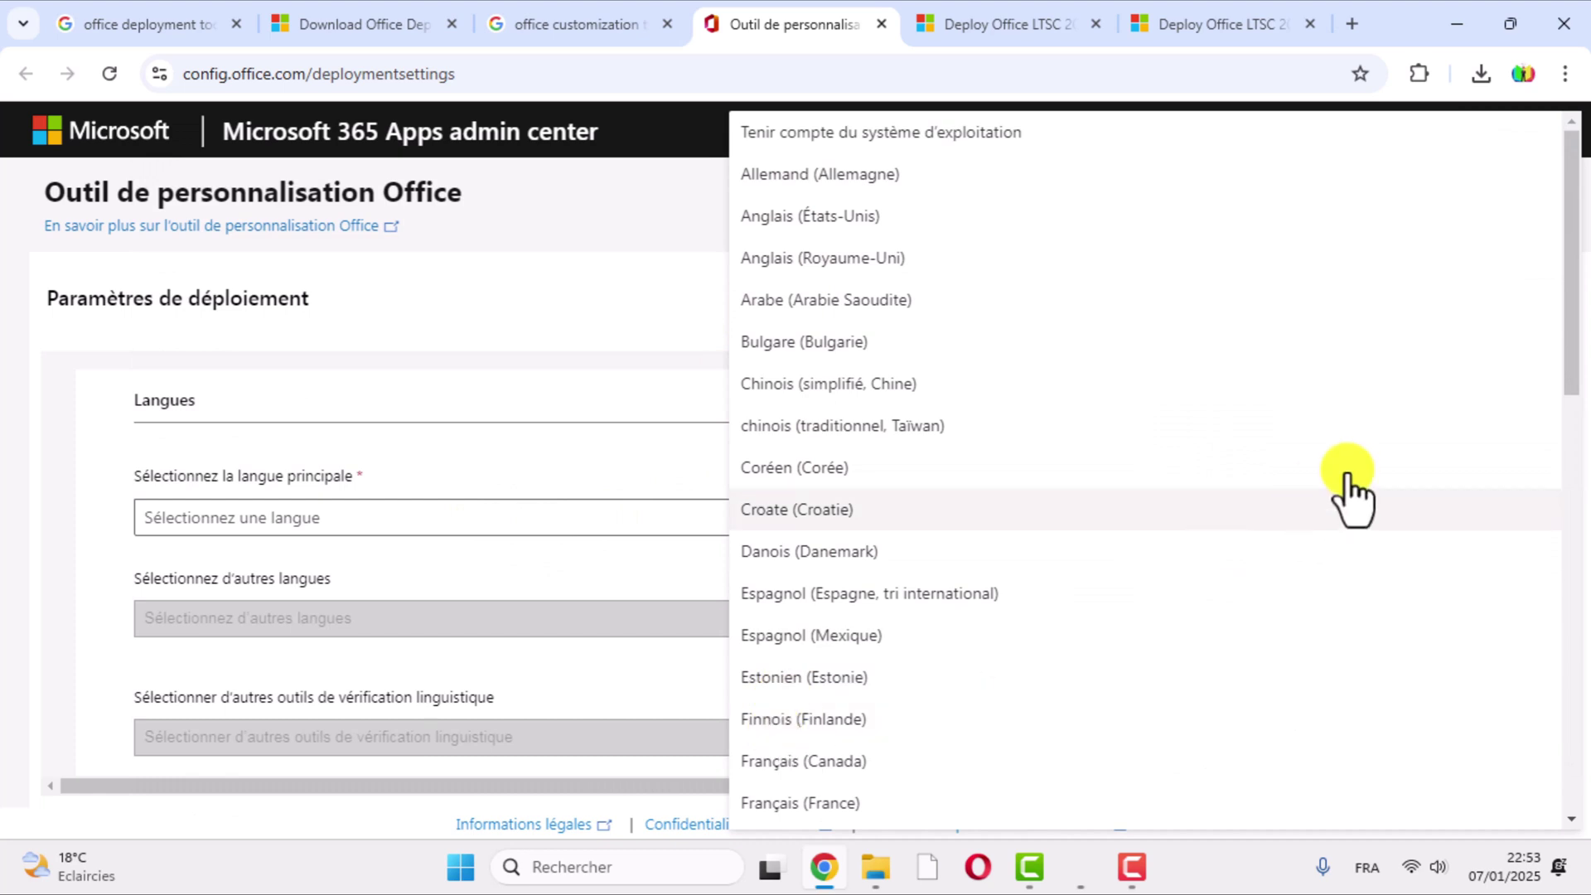
pyautogui.moveTo(1568, 344); pyautogui.dragTo(1581, 554)
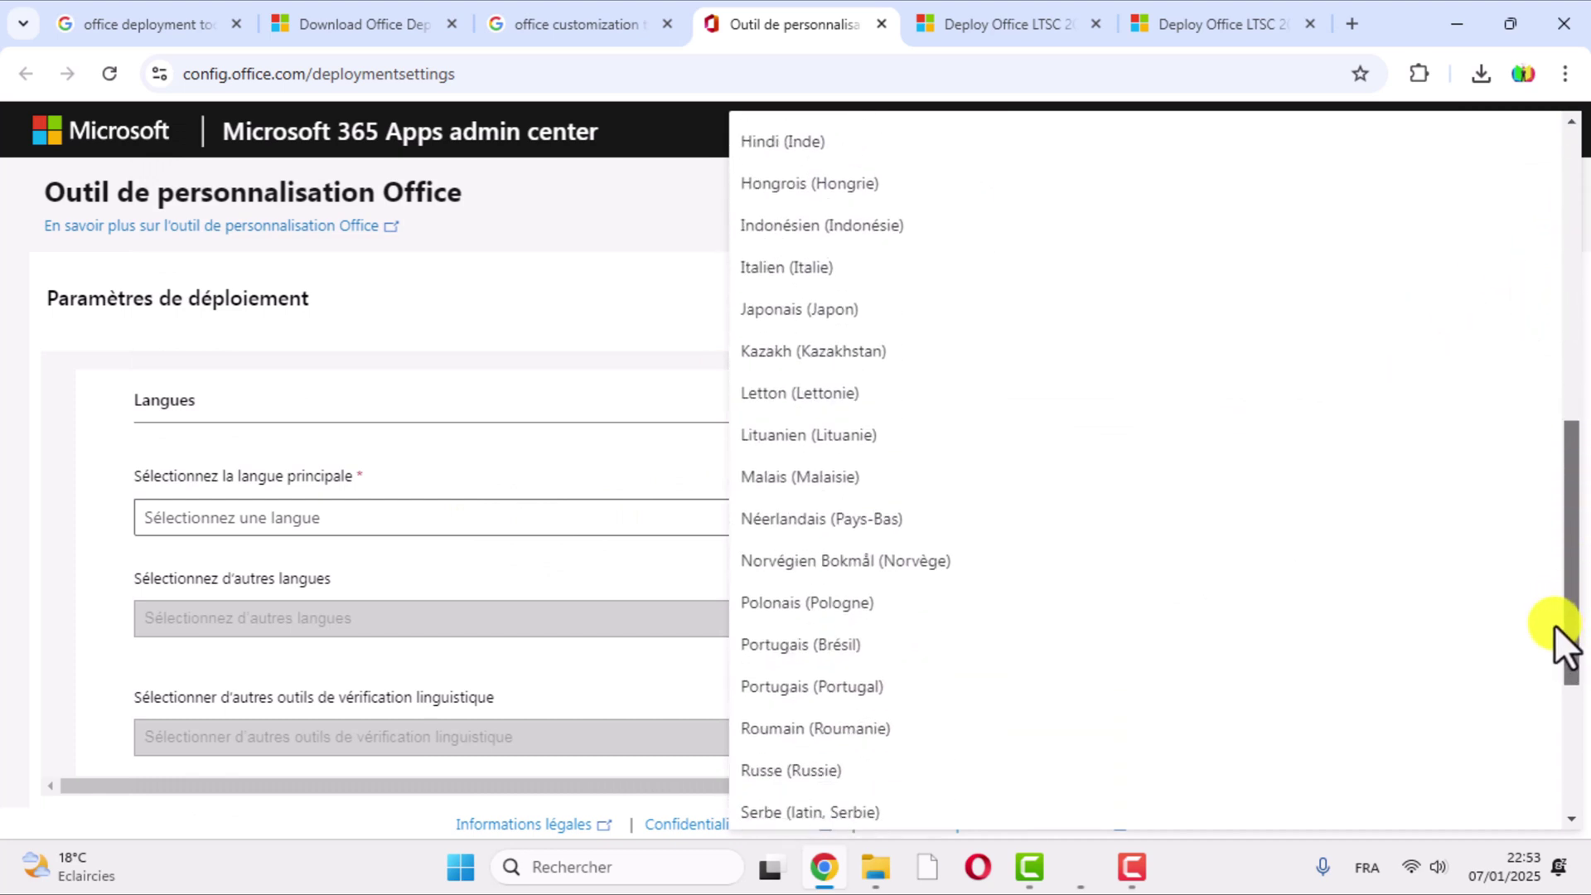
pyautogui.moveTo(1584, 554)
pyautogui.mouseDown()
pyautogui.moveTo(1582, 613)
pyautogui.moveTo(1574, 454)
pyautogui.mouseUp()
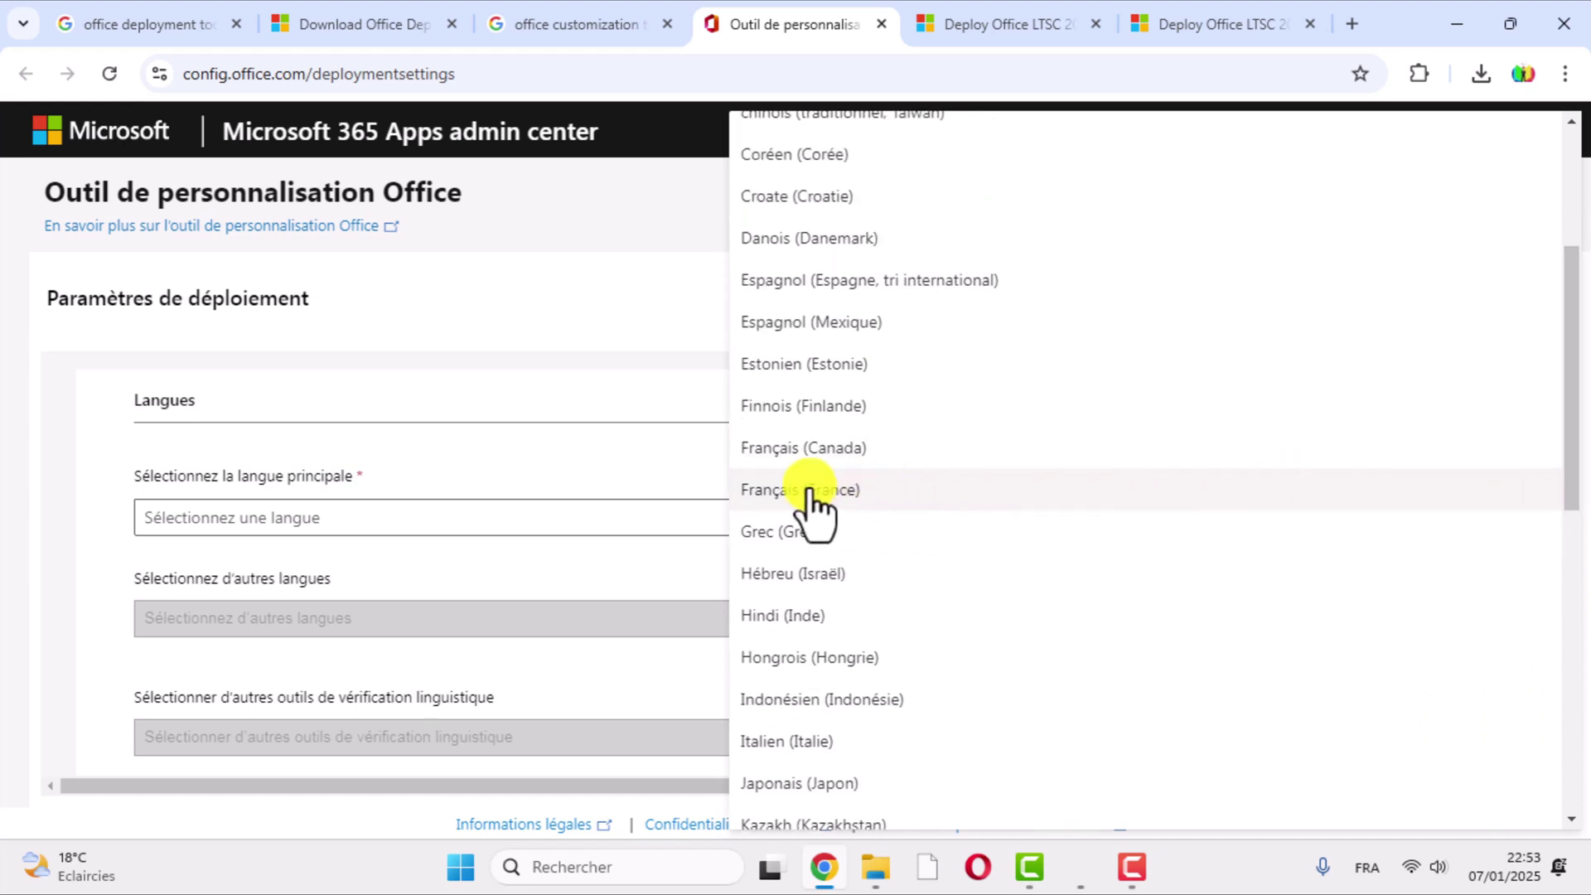
pyautogui.click(814, 493)
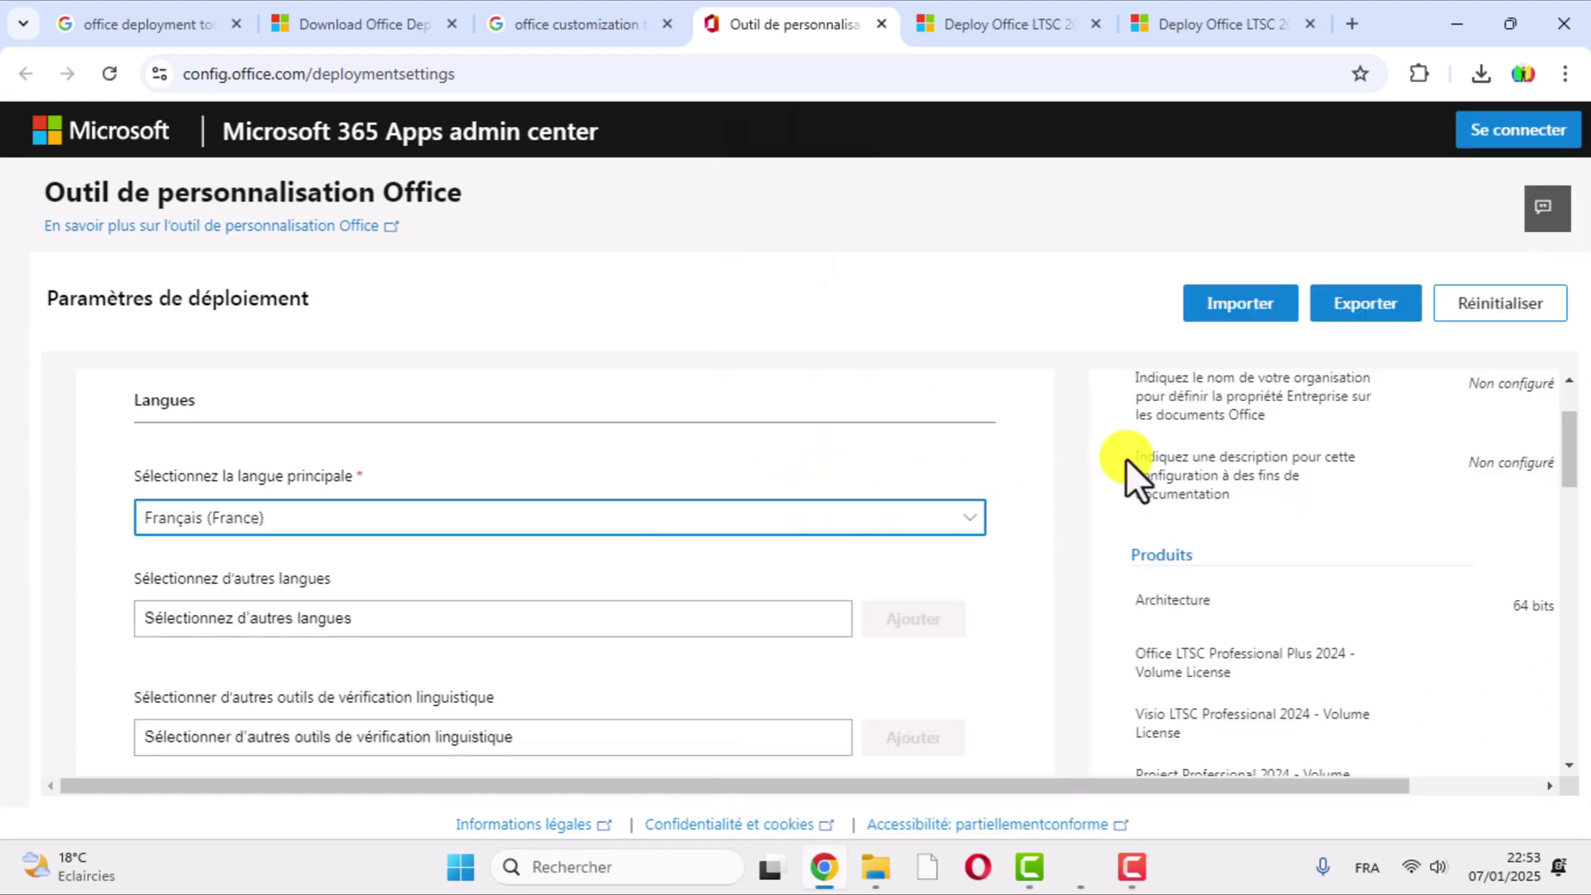
pyautogui.moveTo(1581, 464); pyautogui.dragTo(1580, 522)
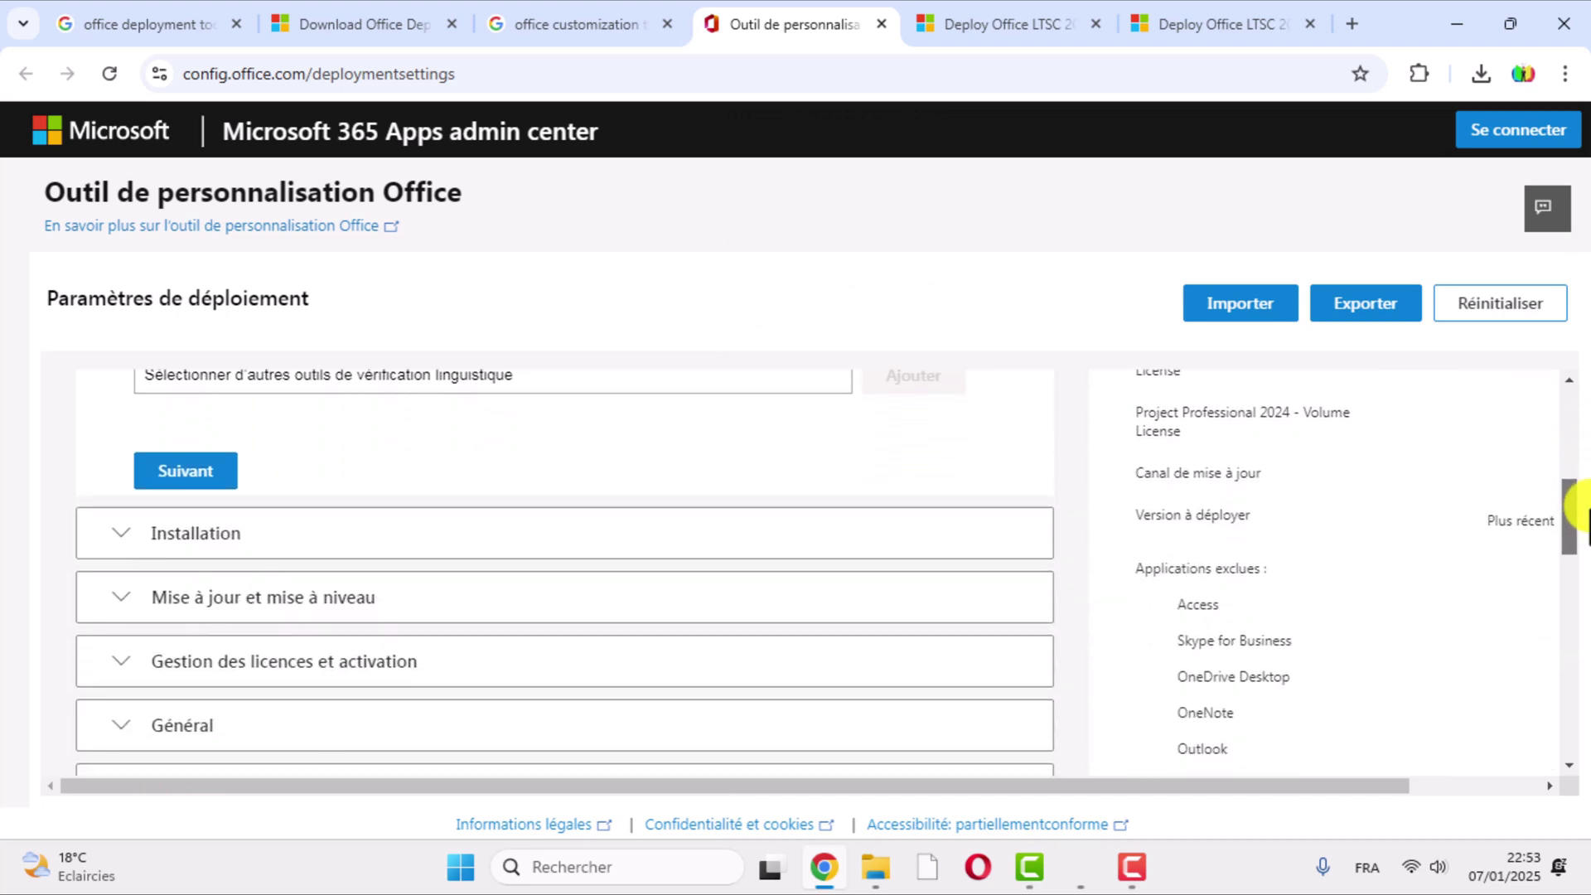
pyautogui.click(198, 463)
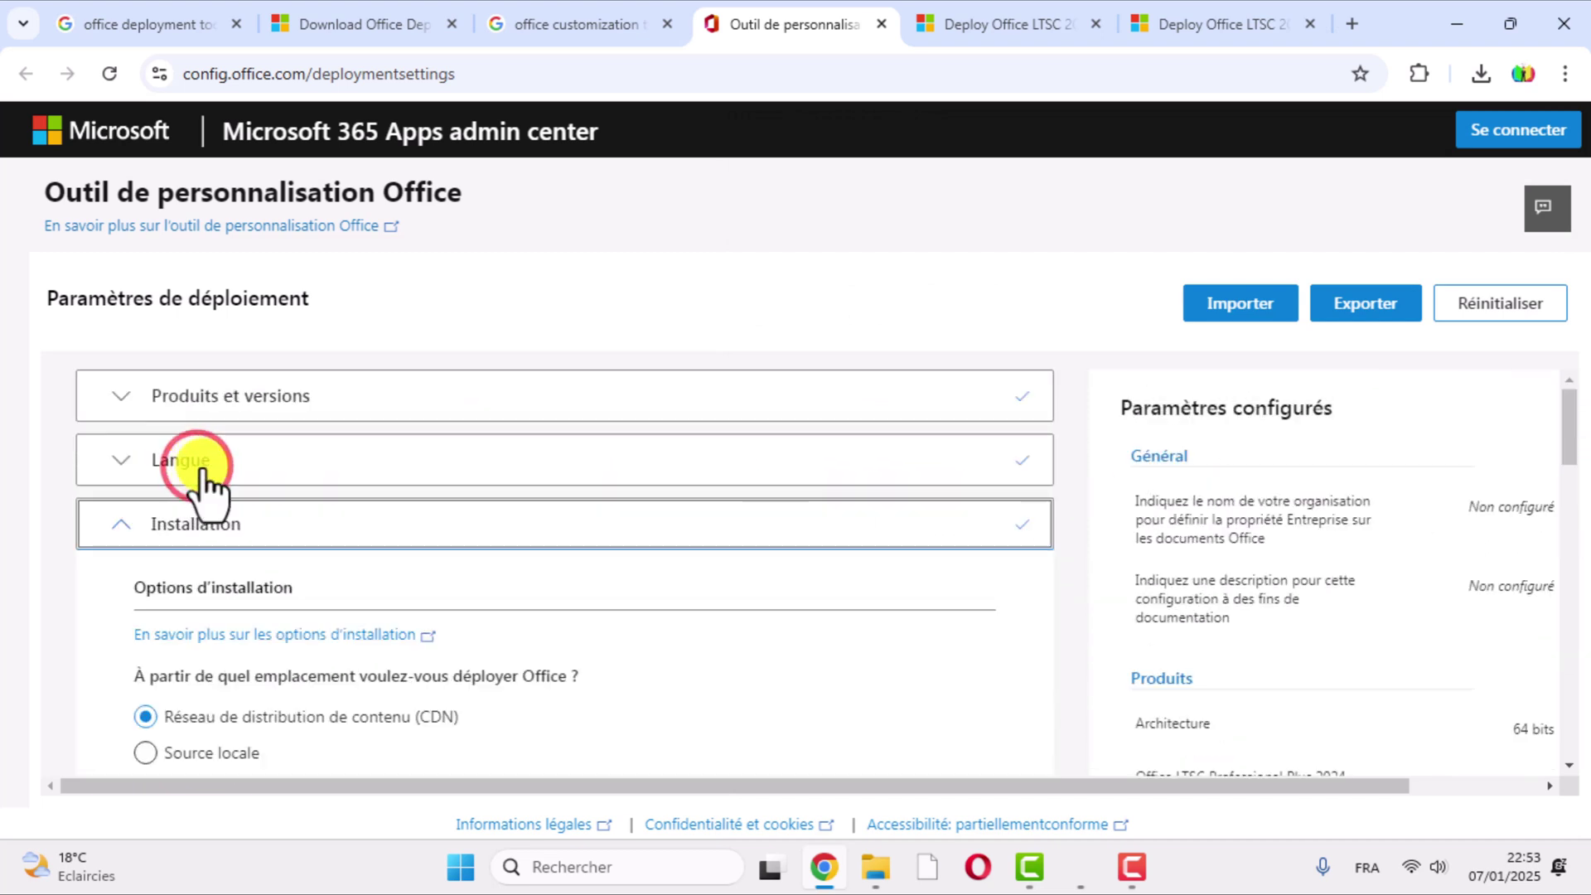
# - Keep the CDN source and default installation options and validate the Installation step
pyautogui.moveTo(1574, 454); pyautogui.dragTo(1584, 567)
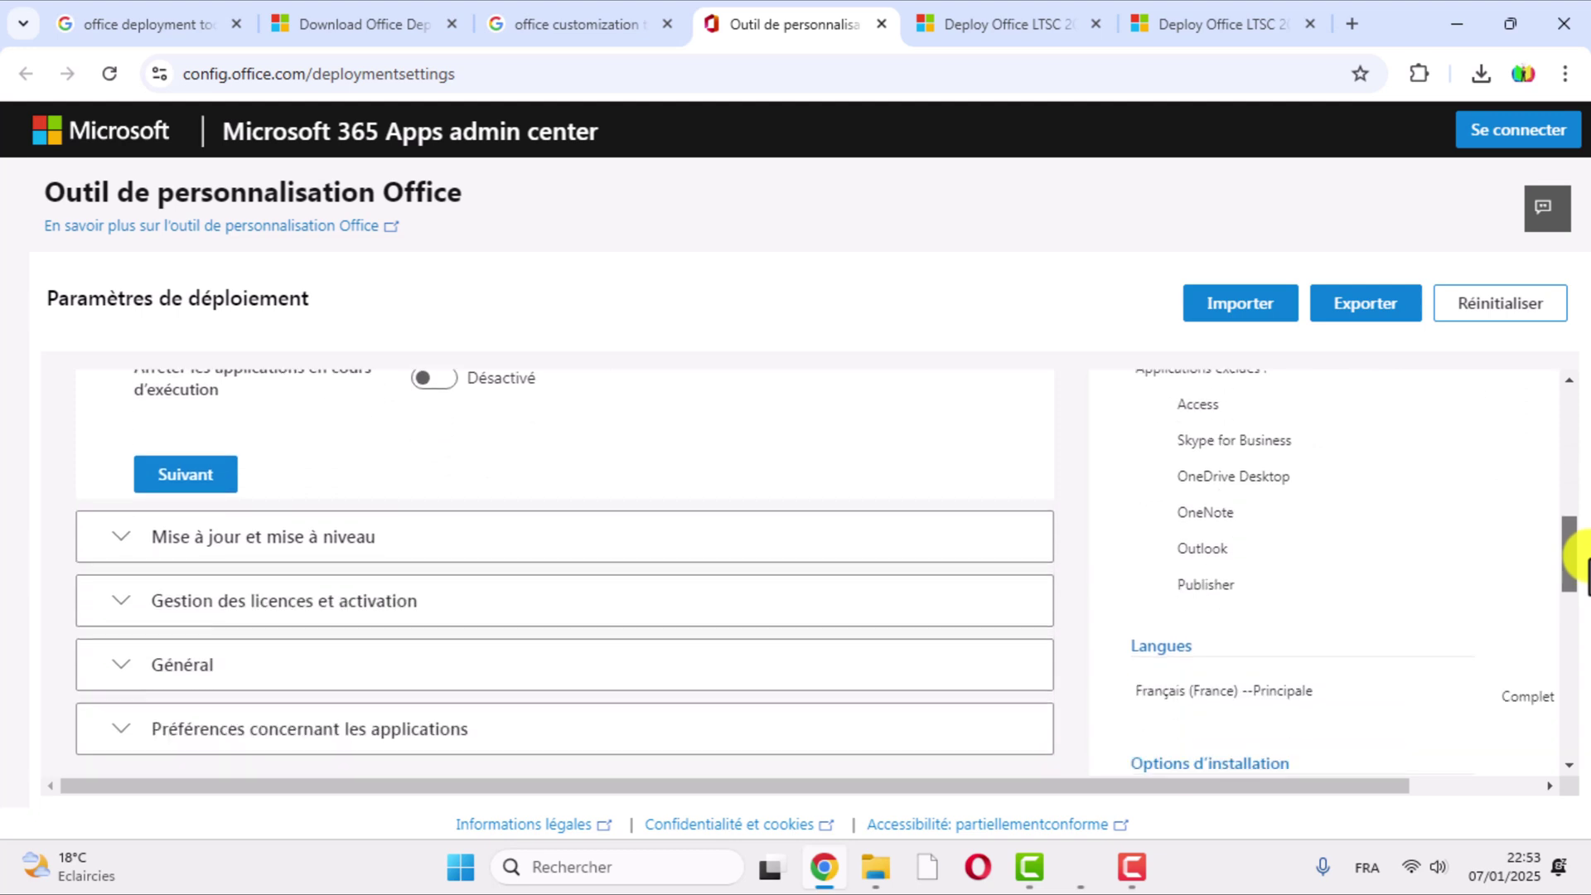
pyautogui.click(185, 455)
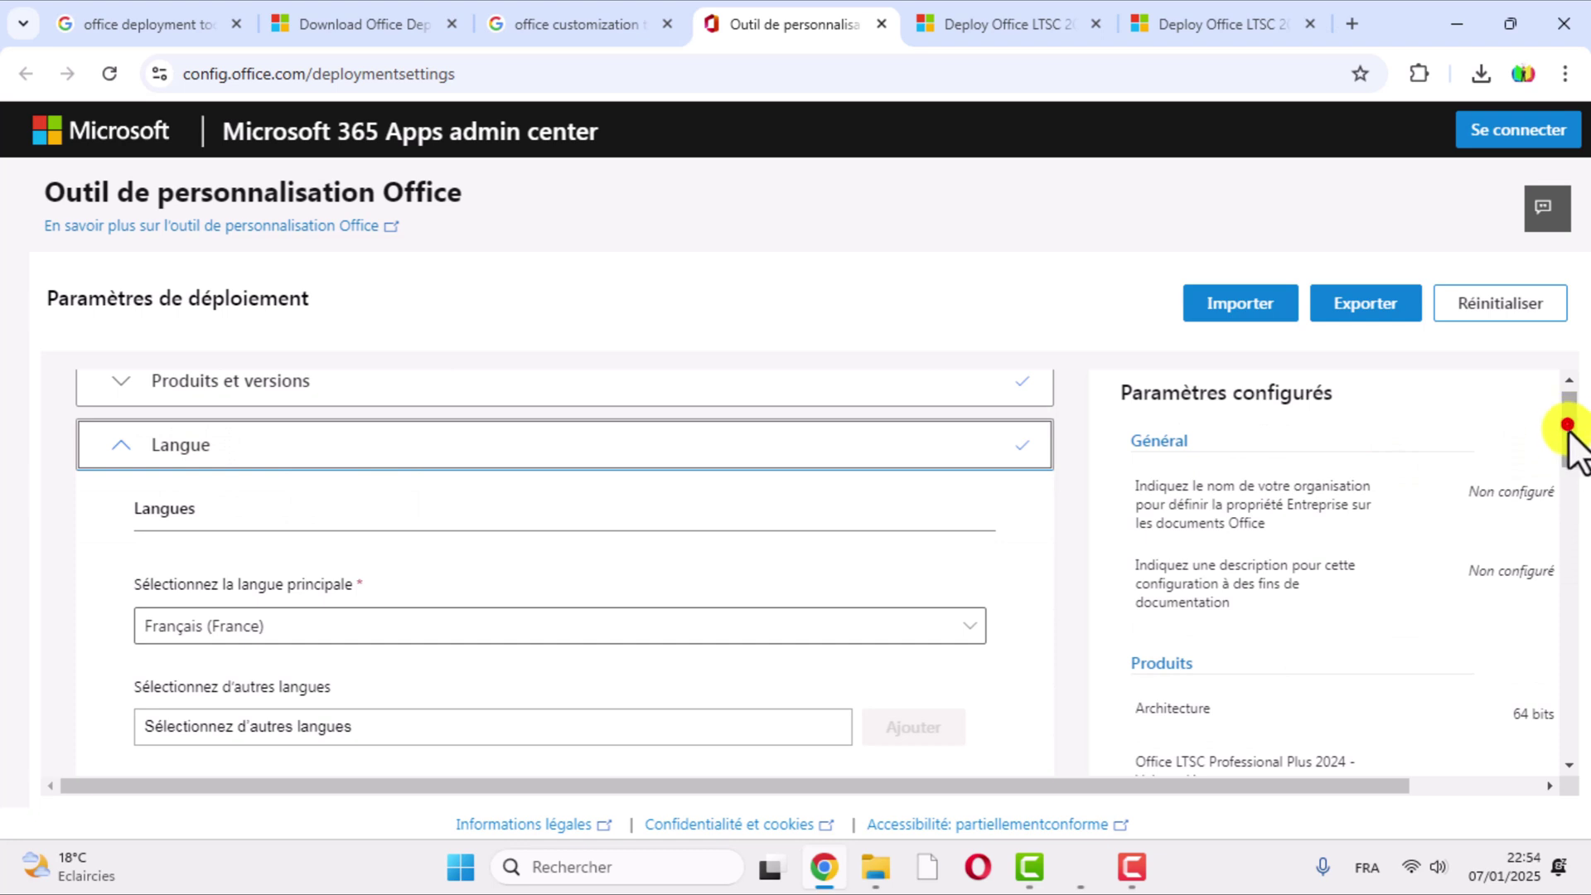
pyautogui.moveTo(1568, 418); pyautogui.dragTo(1572, 525)
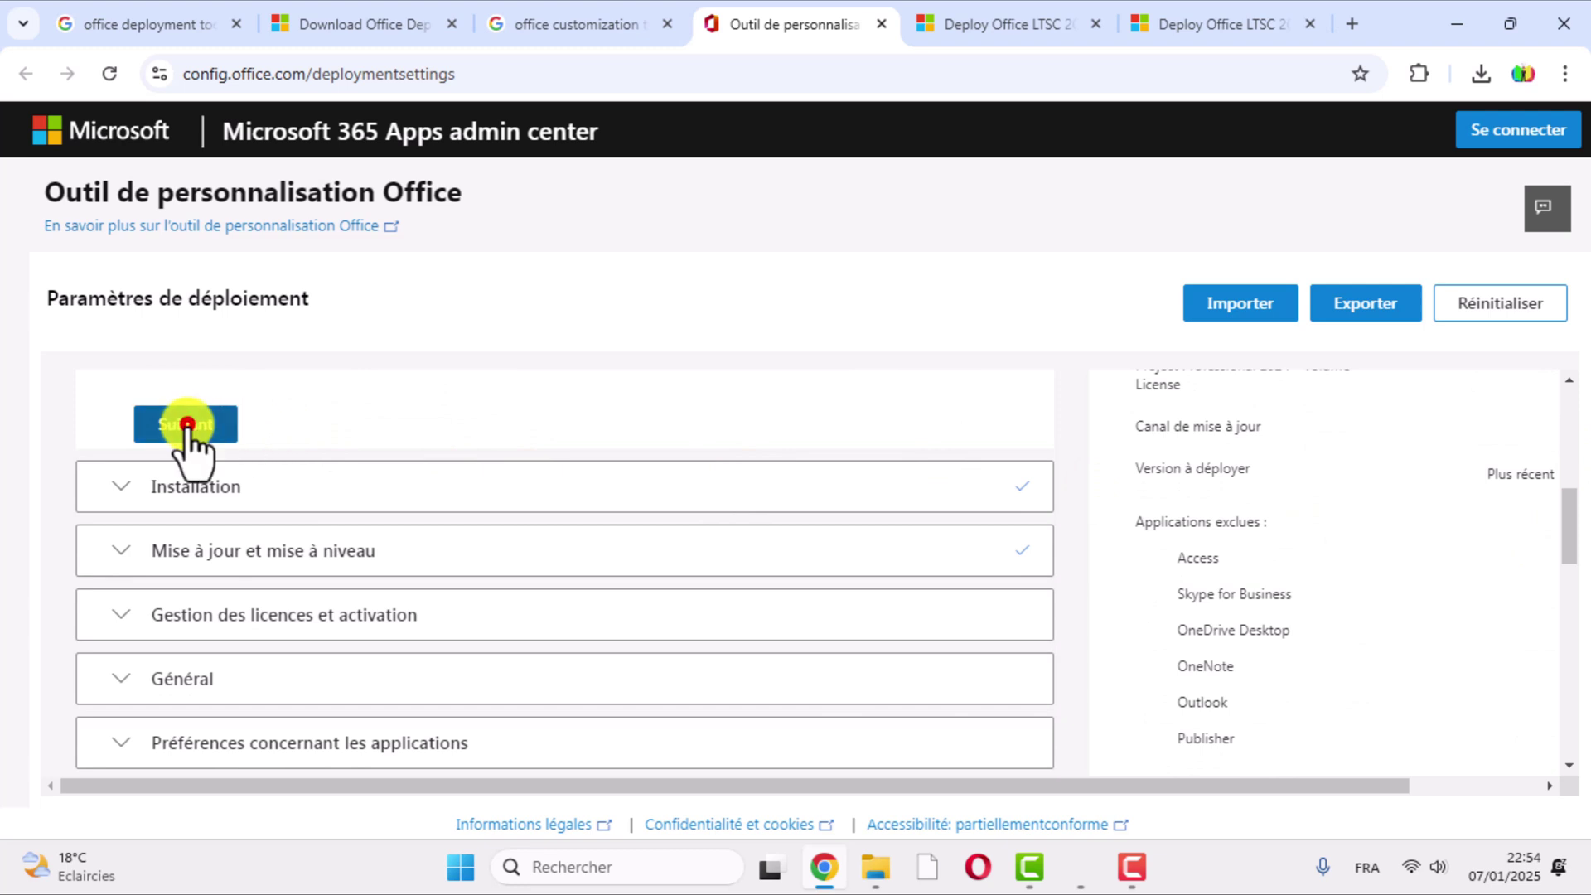
pyautogui.click(186, 424)
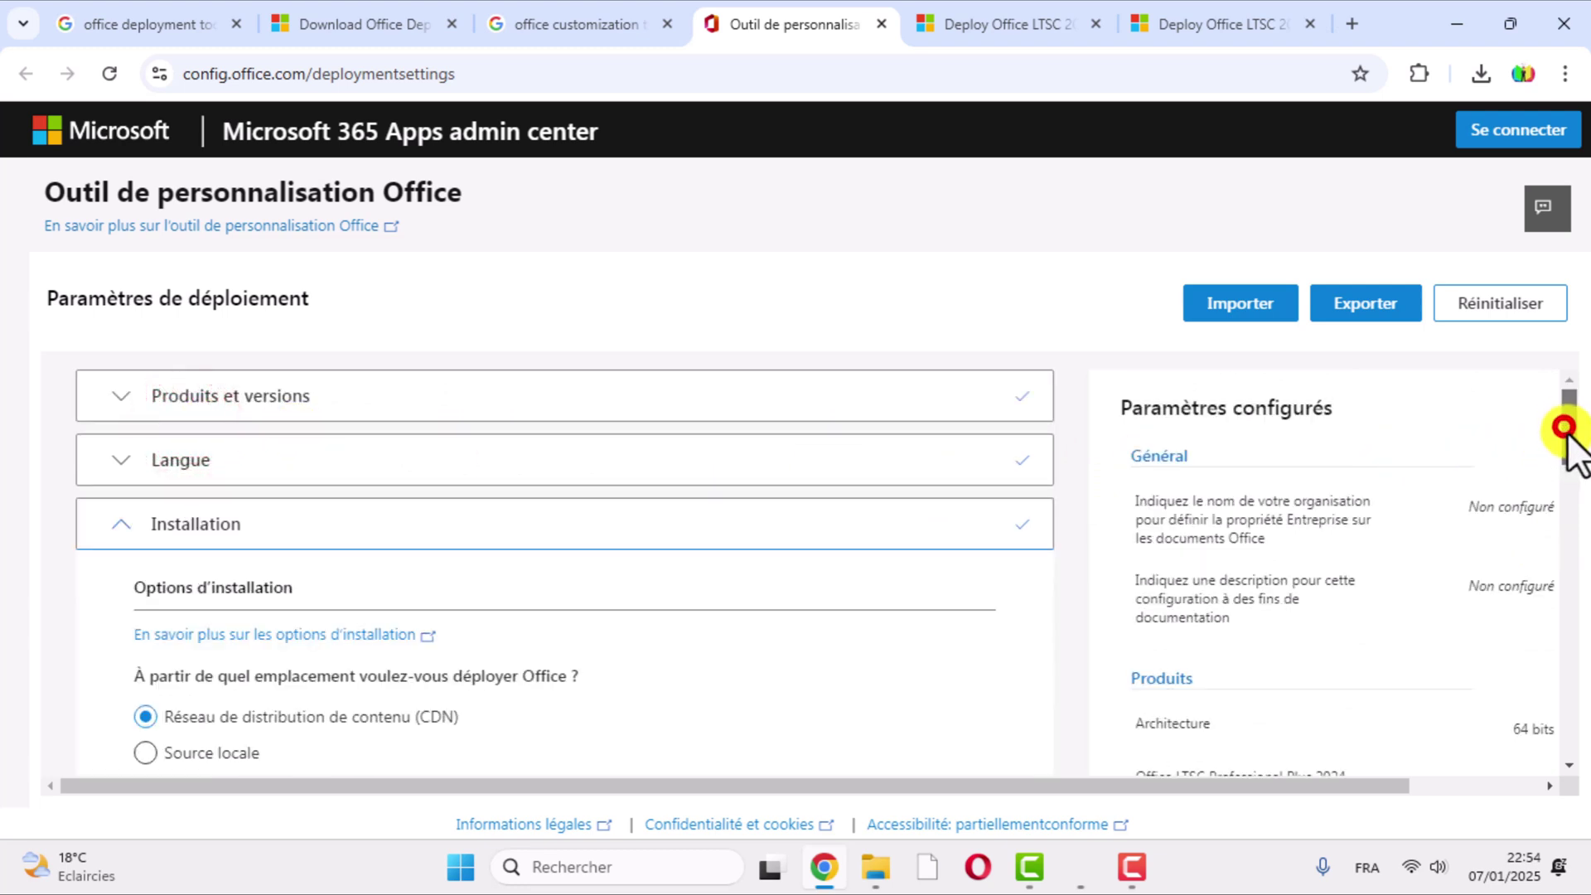
pyautogui.moveTo(1558, 429); pyautogui.dragTo(1587, 554)
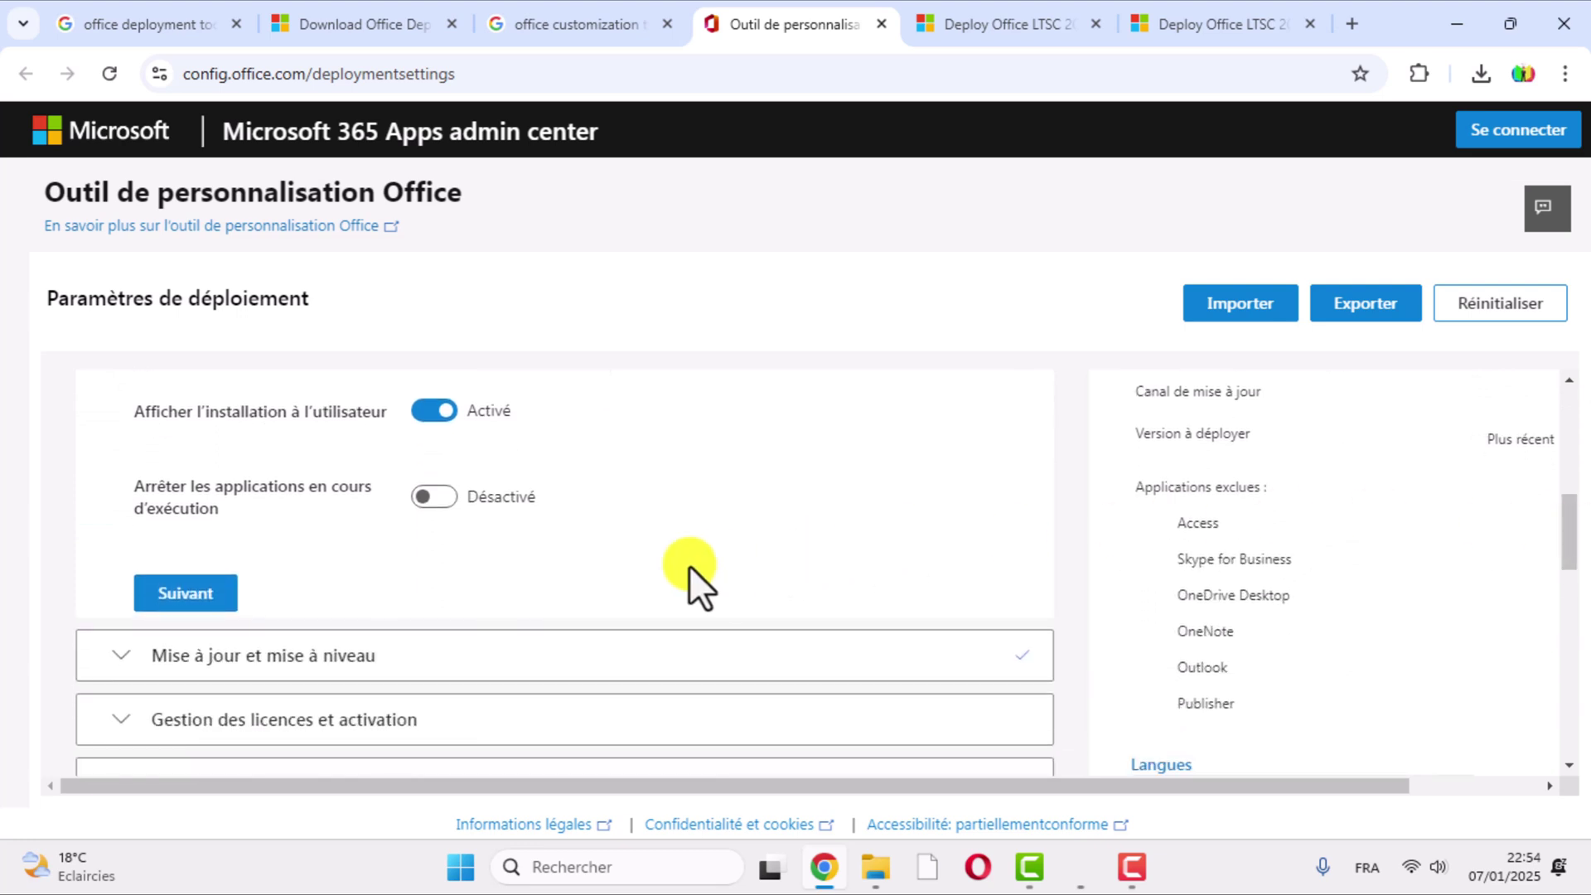
pyautogui.click(199, 593)
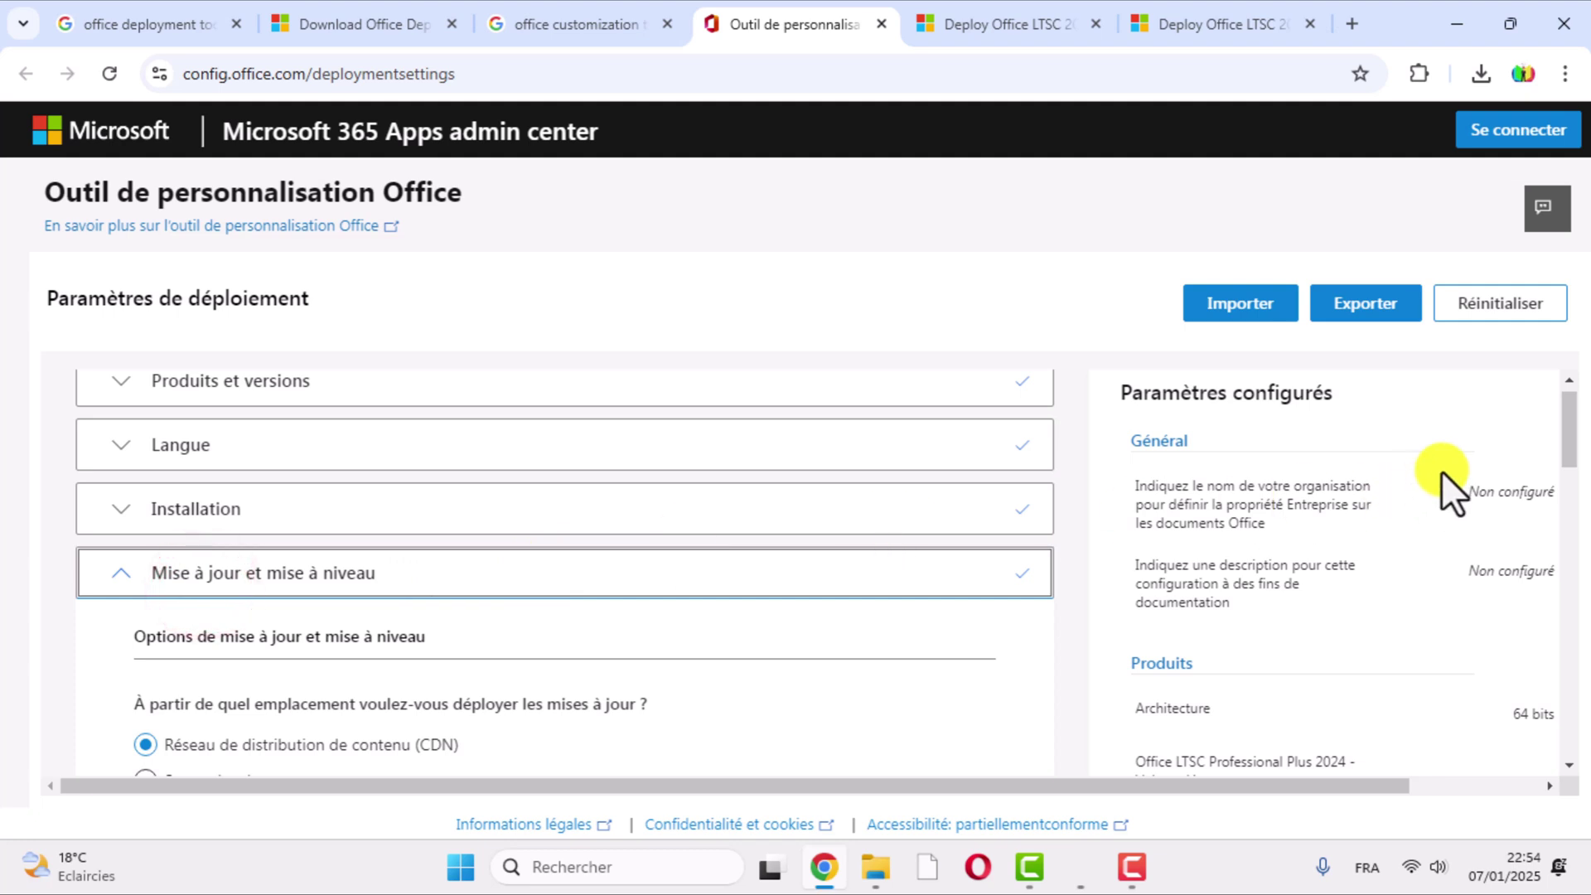
pyautogui.moveTo(1565, 424); pyautogui.dragTo(1582, 646)
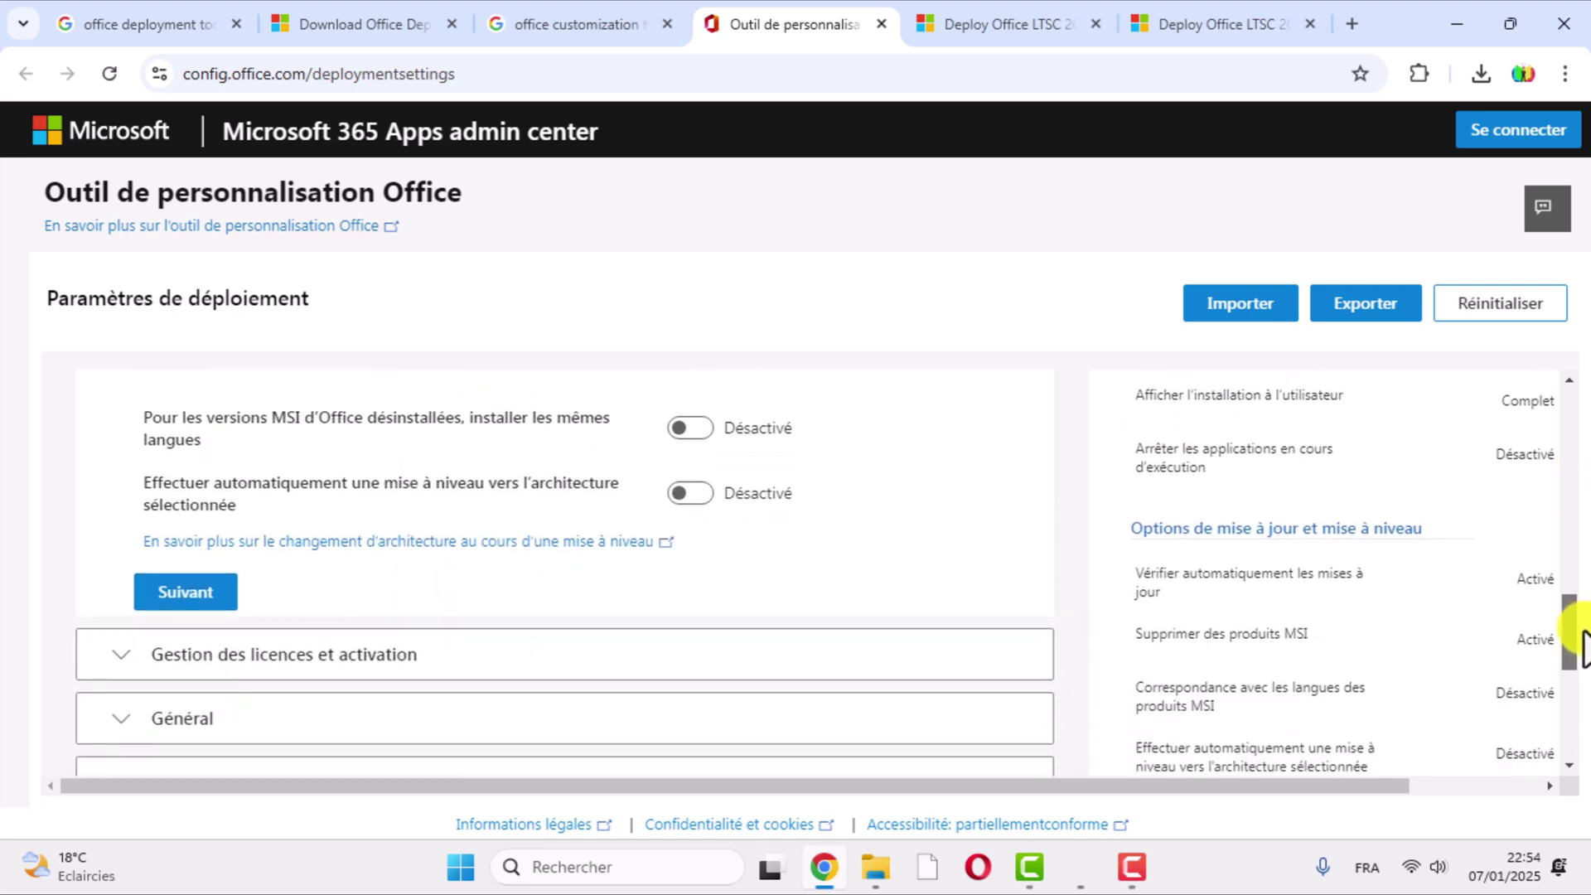
pyautogui.click(203, 593)
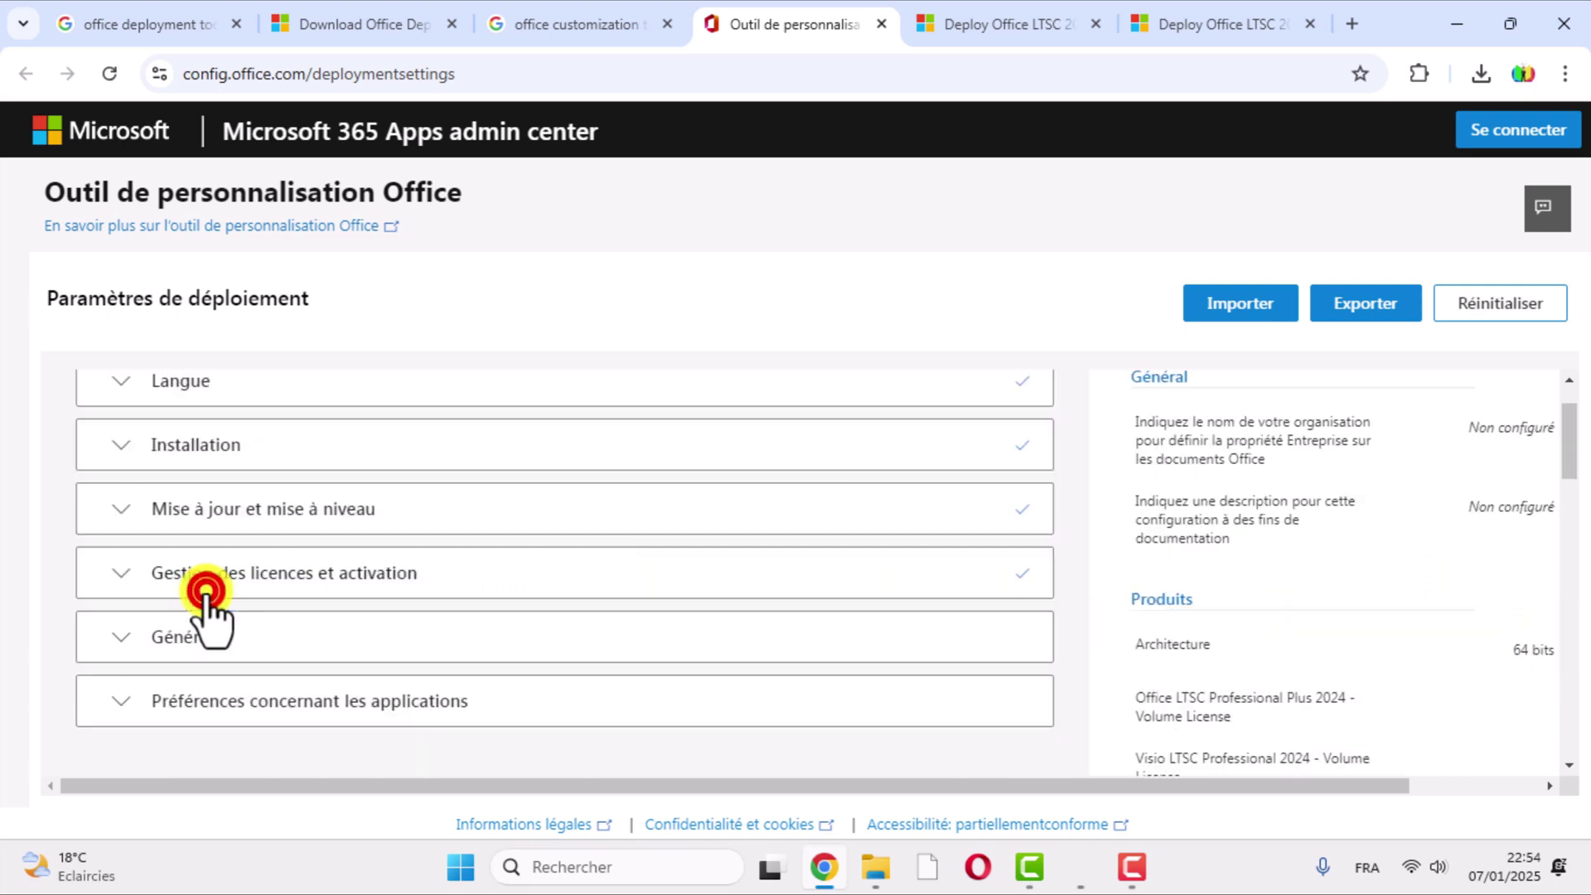
pyautogui.scroll(-3, 1574, 480)
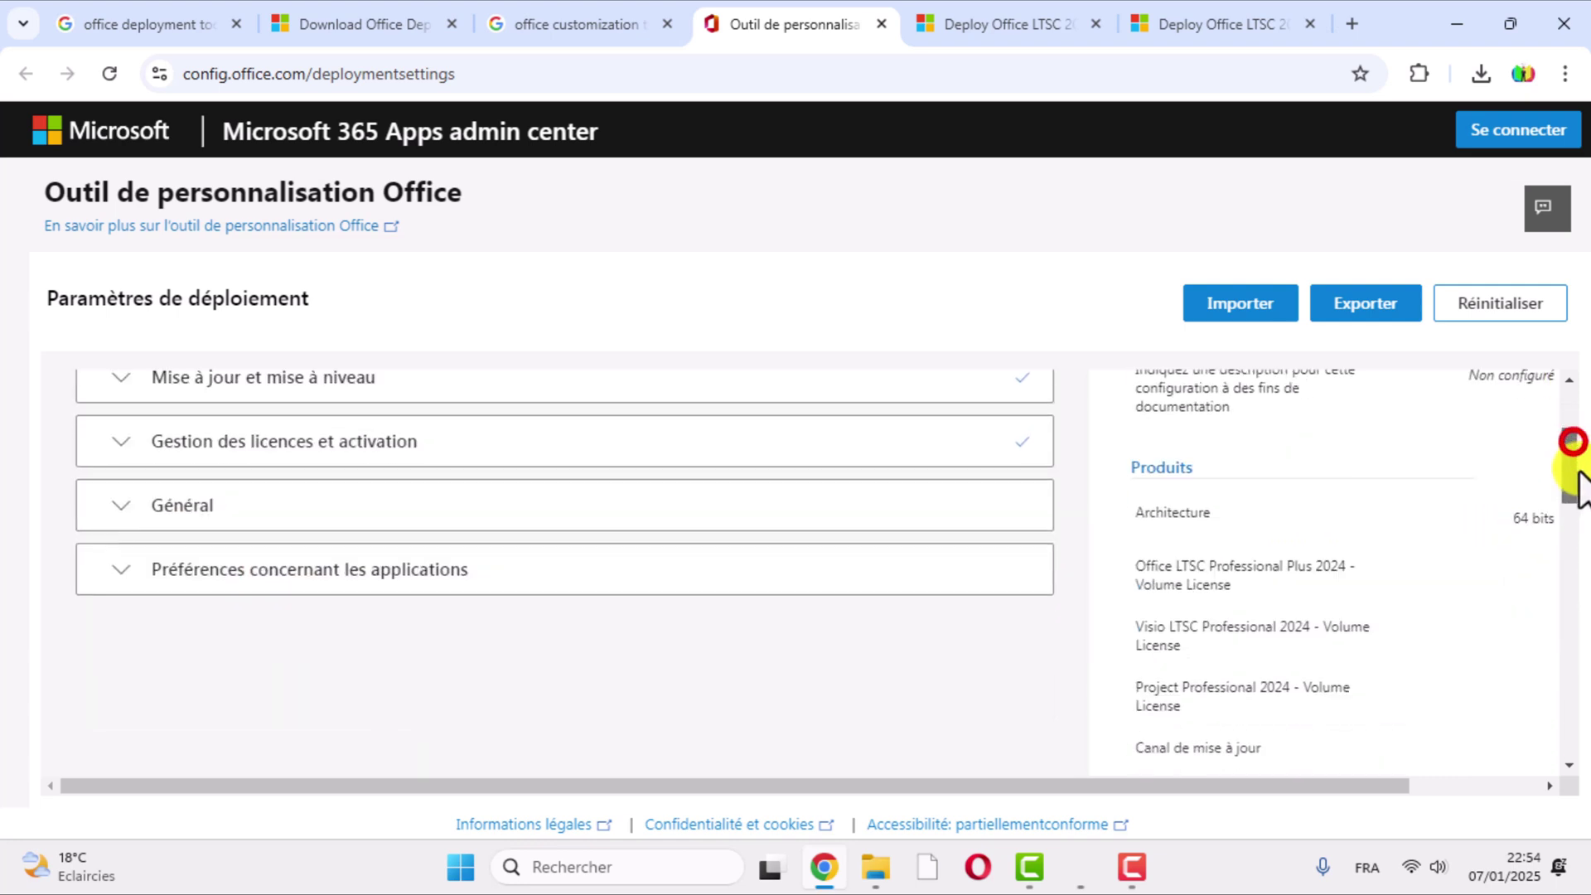
pyautogui.scroll(2, 1574, 477)
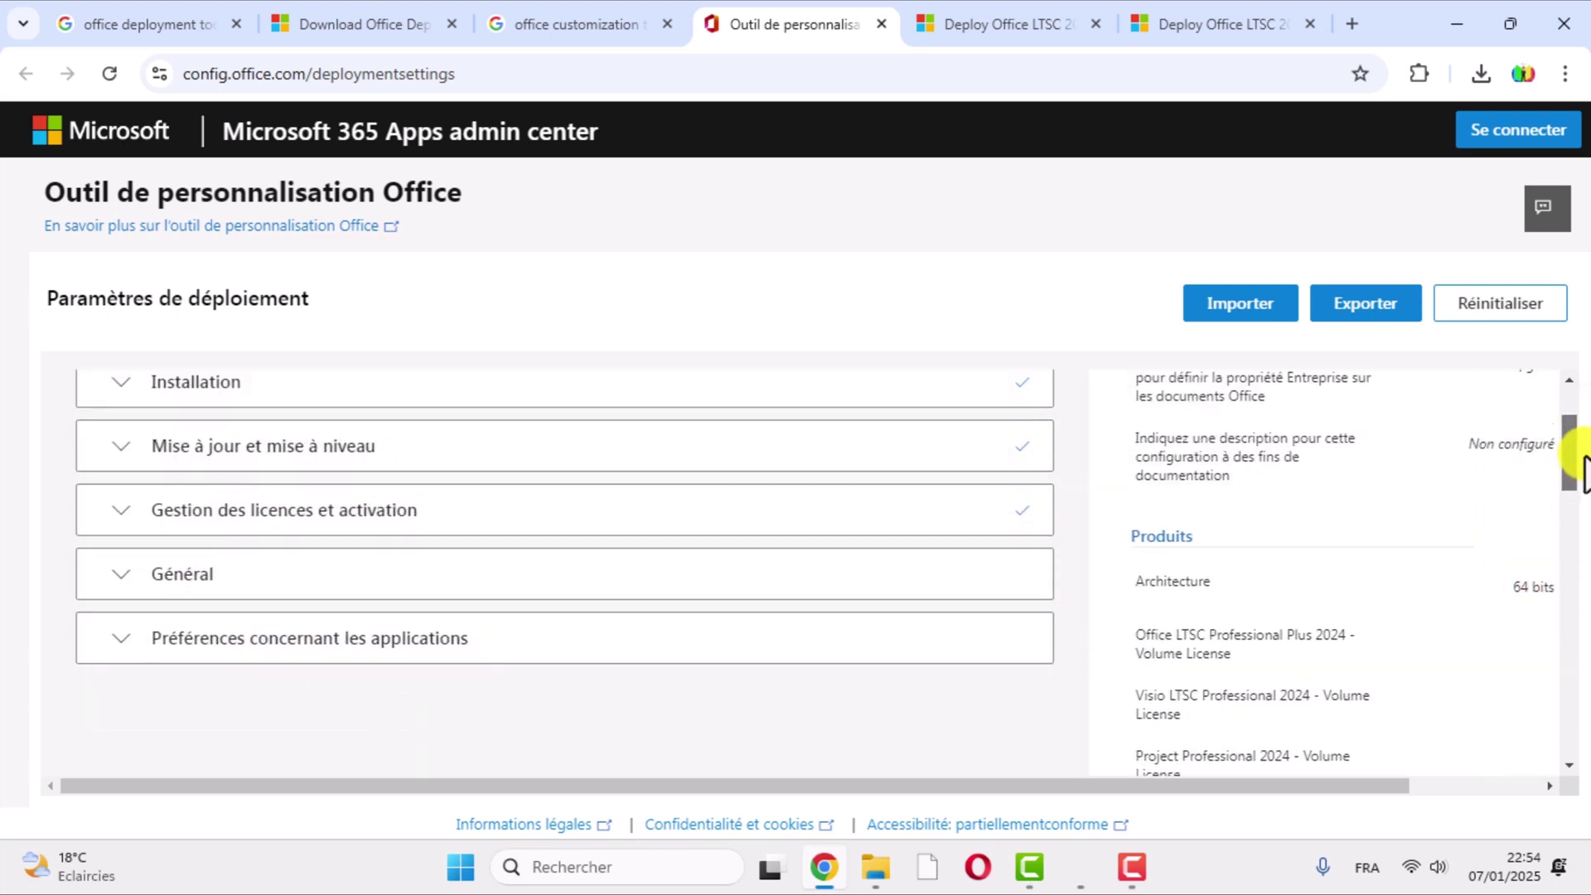
pyautogui.scroll(1, 1584, 468)
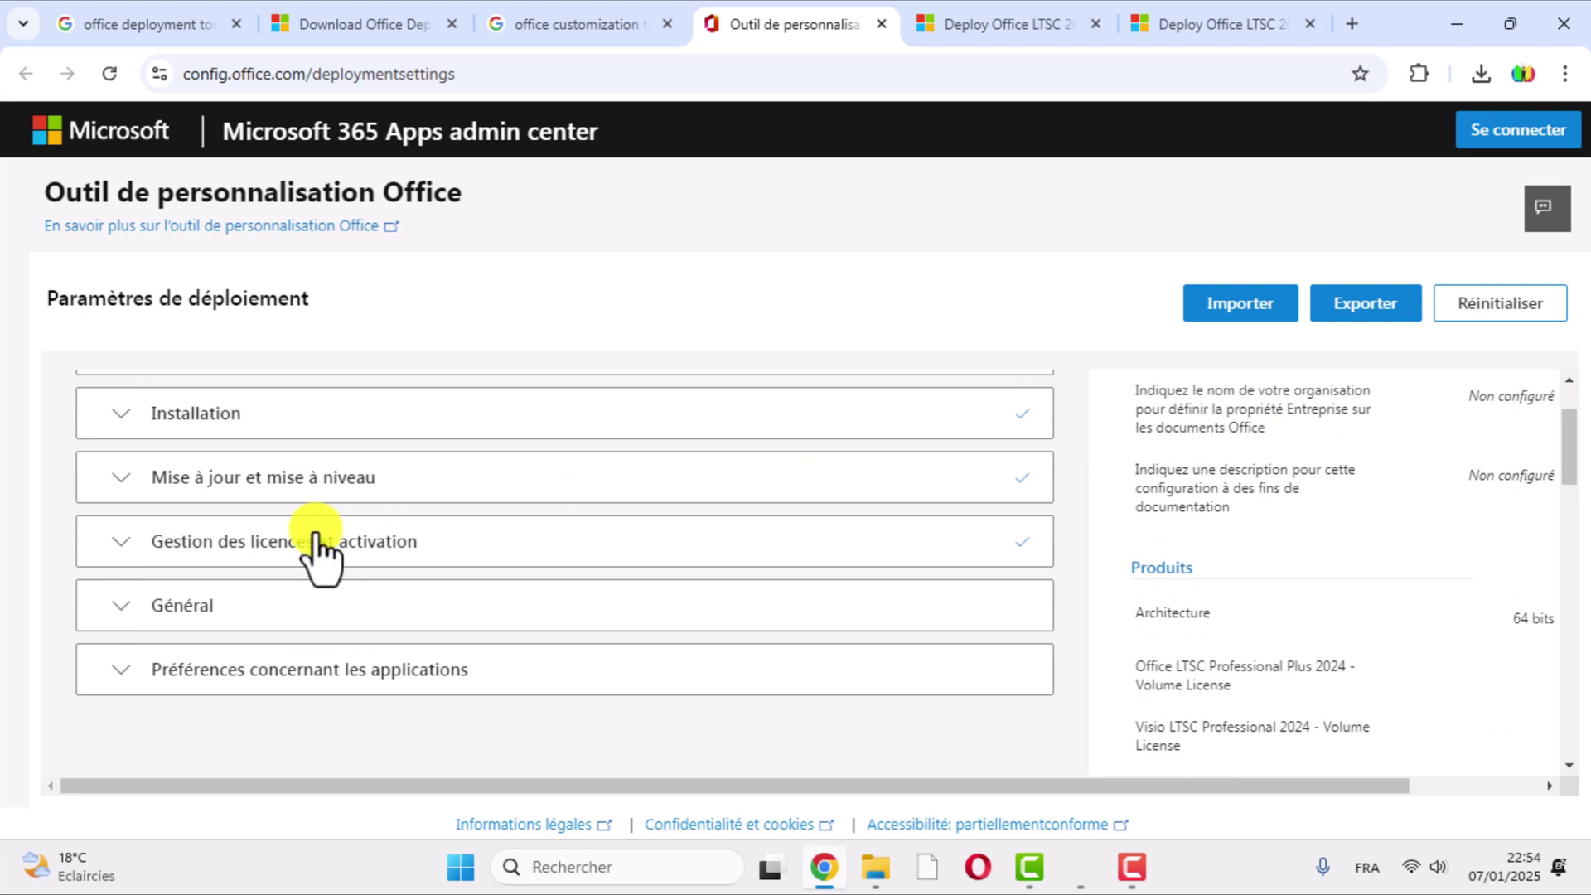
# - Turn on automatic licence acceptance, keeping KMS keys and user-based activation, and continue
pyautogui.click(188, 540)
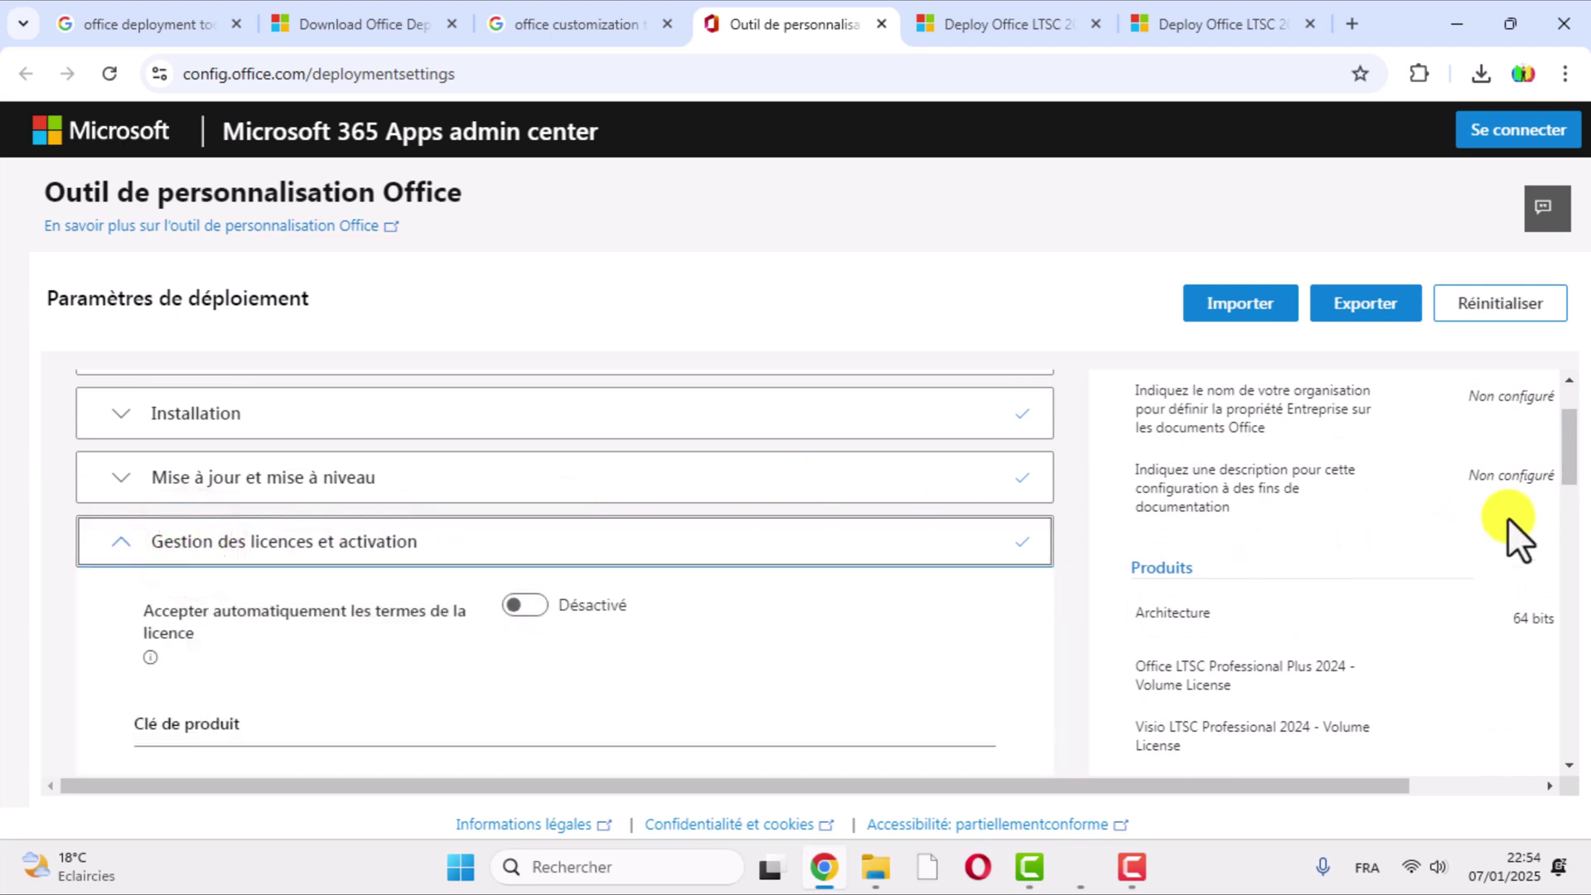
pyautogui.moveTo(1568, 454); pyautogui.dragTo(1571, 497)
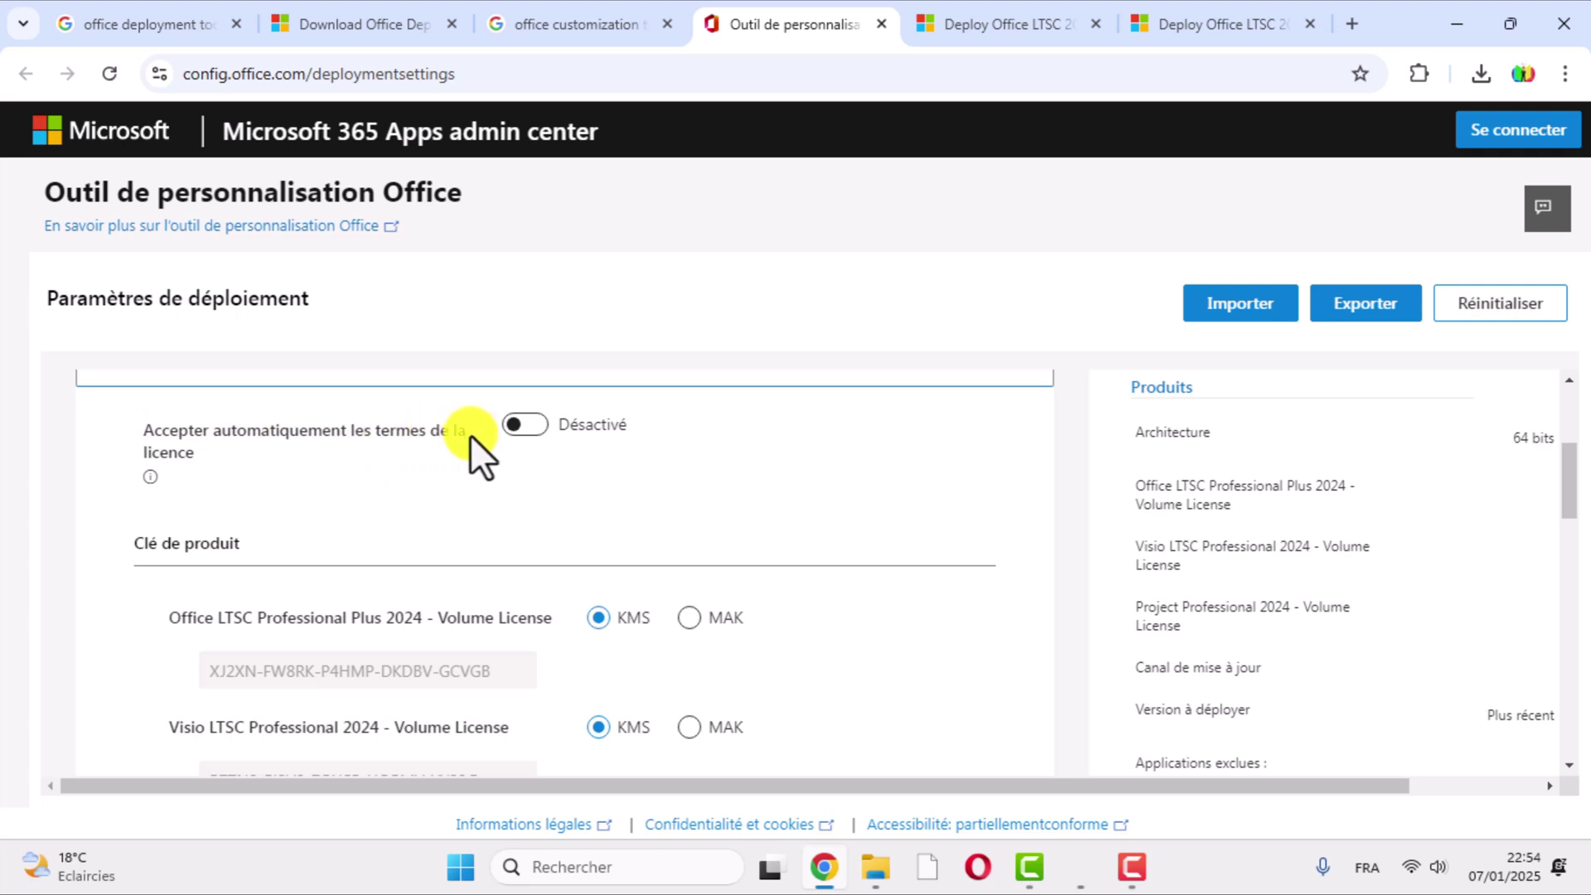
pyautogui.click(520, 425)
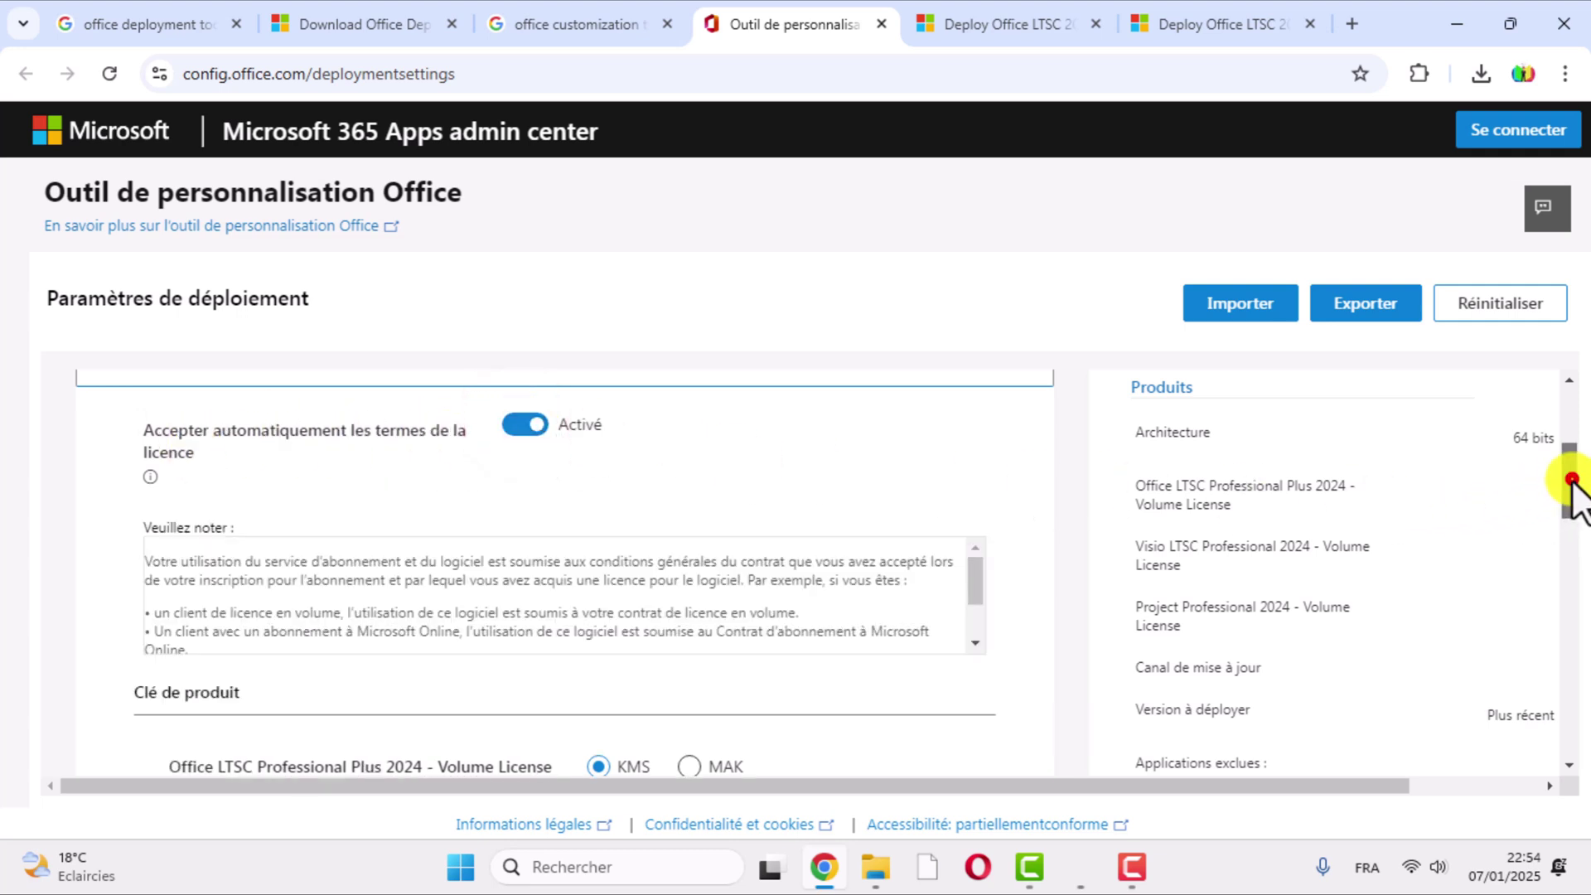
pyautogui.moveTo(1567, 488)
pyautogui.mouseDown()
pyautogui.moveTo(1580, 536)
pyautogui.moveTo(1557, 563)
pyautogui.mouseUp()
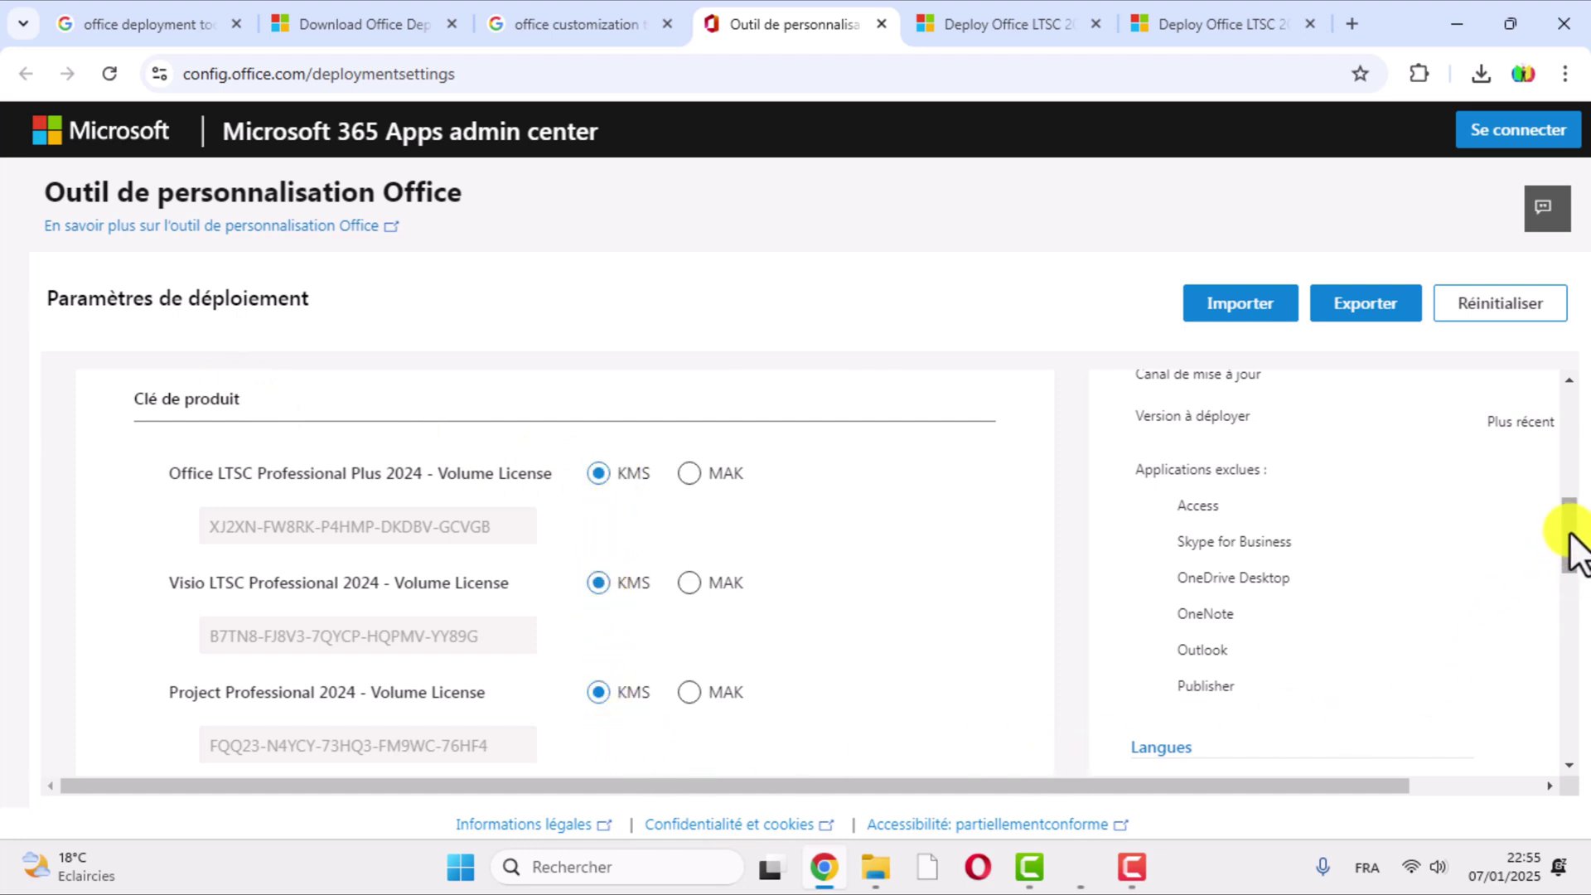
pyautogui.moveTo(1568, 534); pyautogui.dragTo(1582, 615)
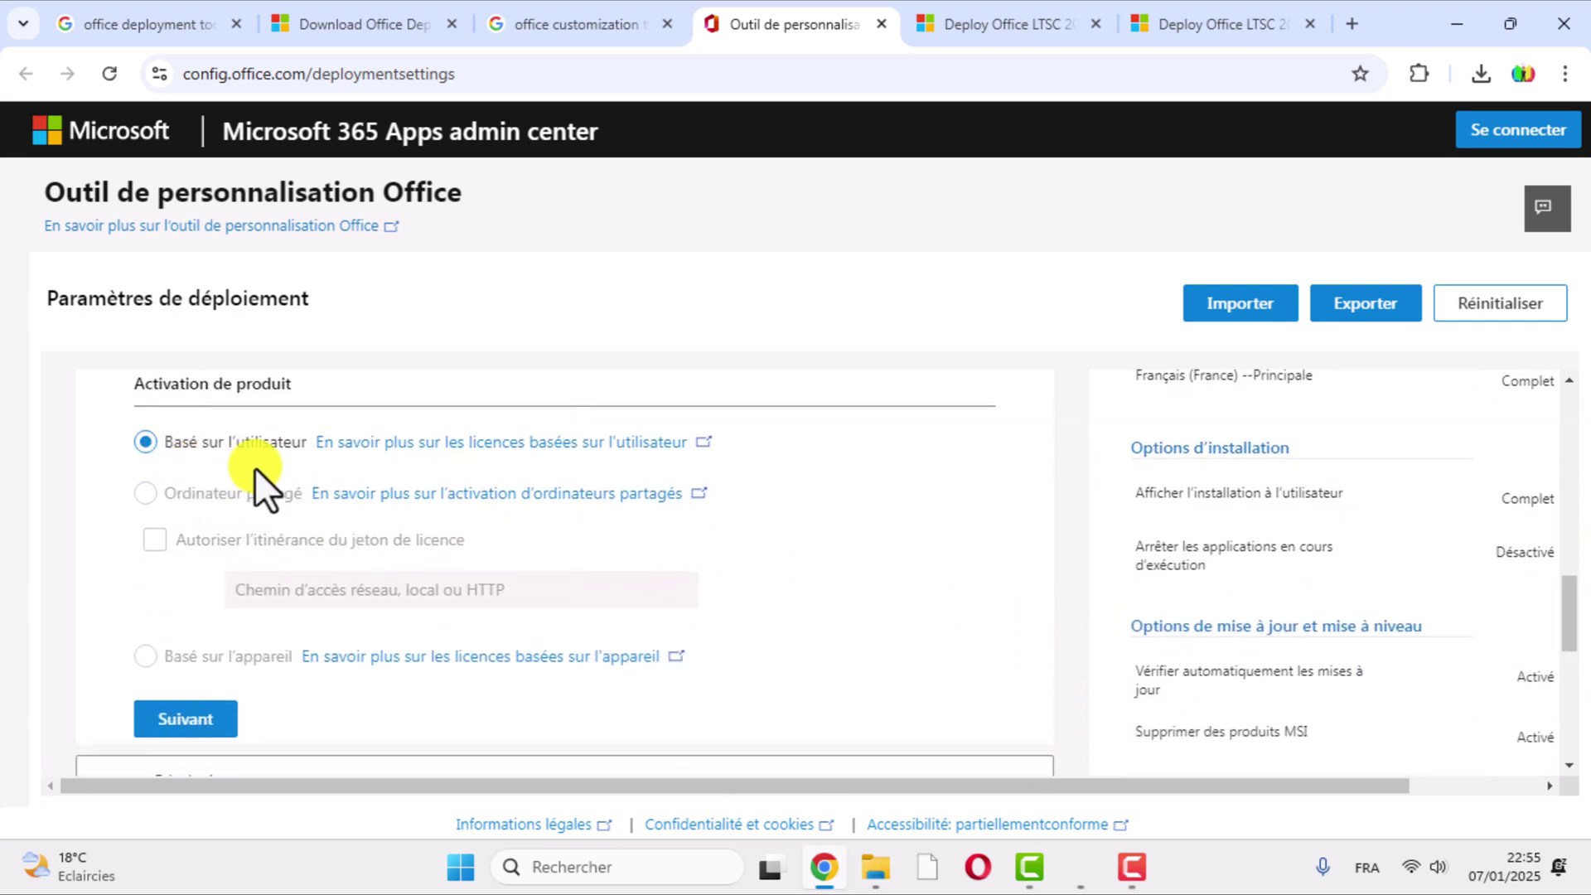
pyautogui.click(177, 714)
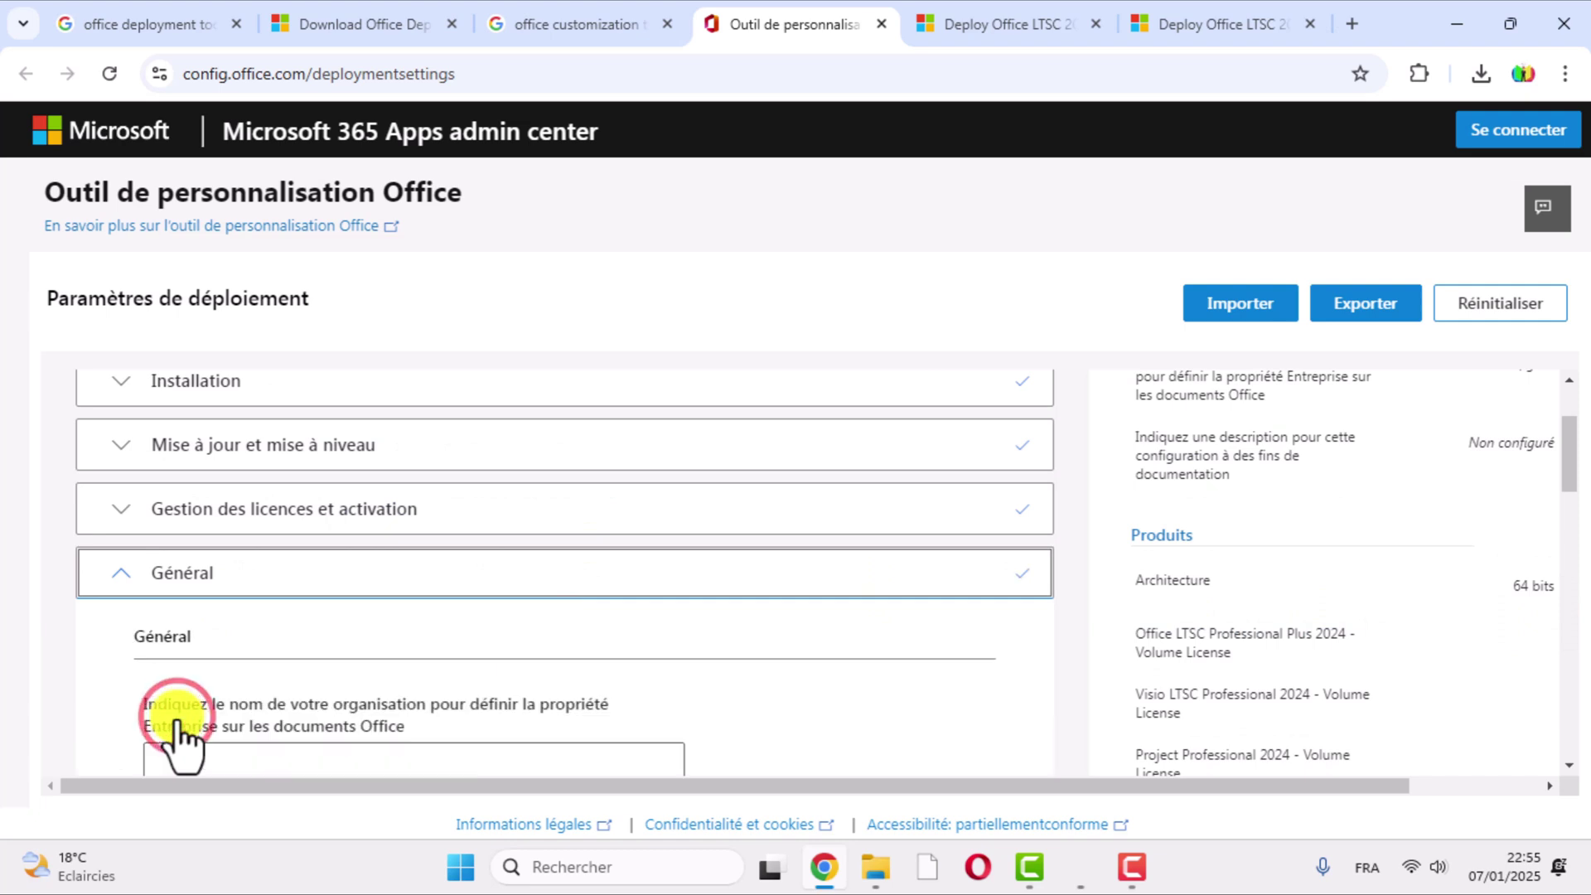
# - Leave the General section without an organization name and return to the top of the settings
pyautogui.moveTo(1568, 454); pyautogui.dragTo(1572, 530)
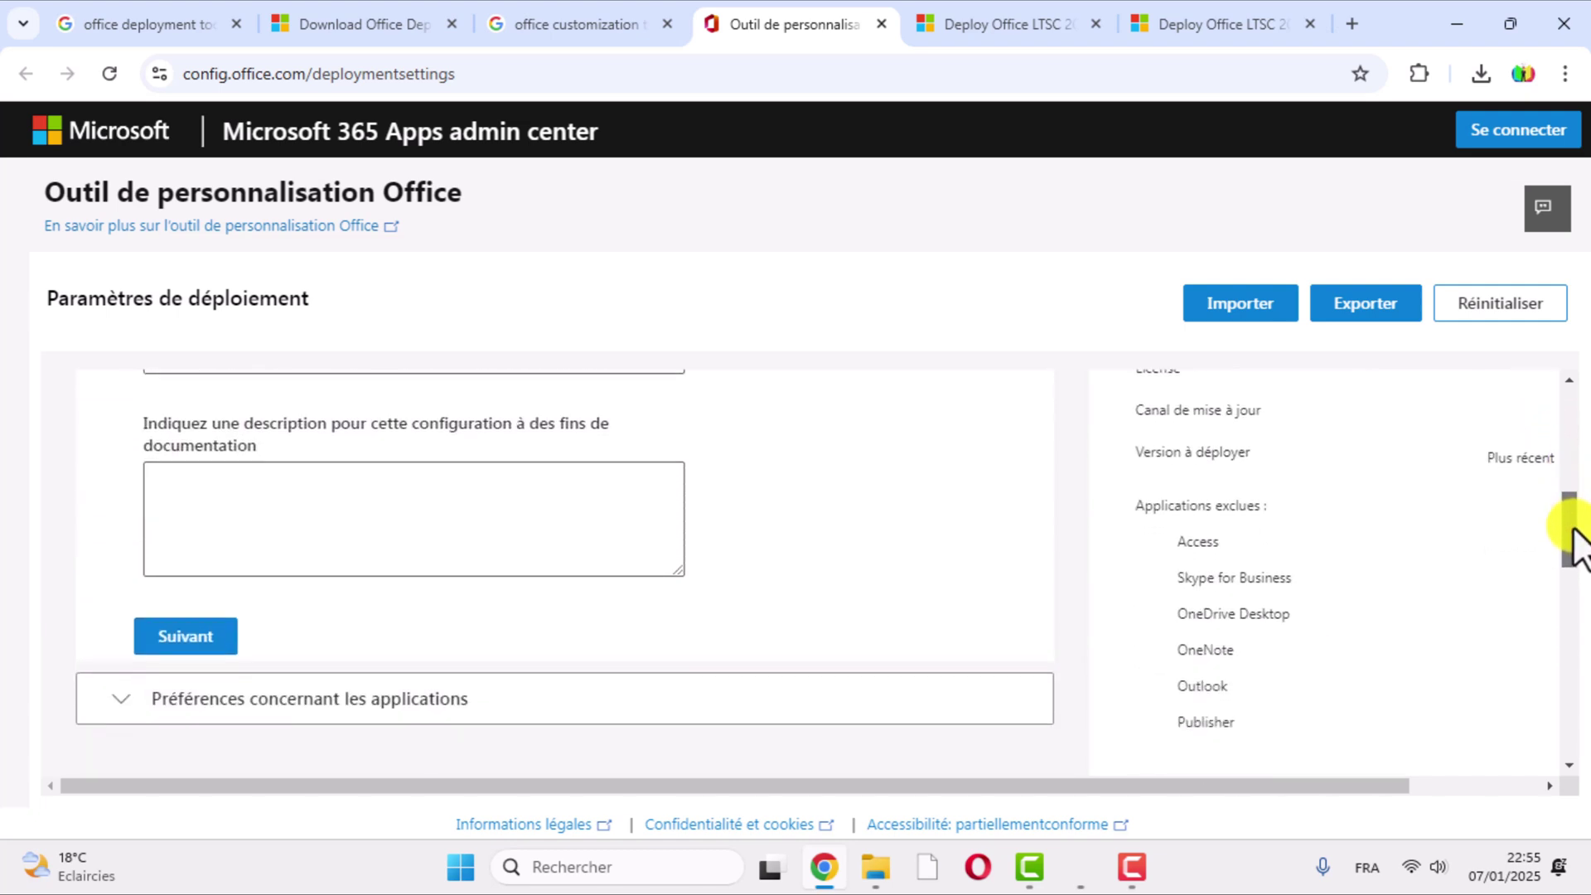
pyautogui.click(192, 638)
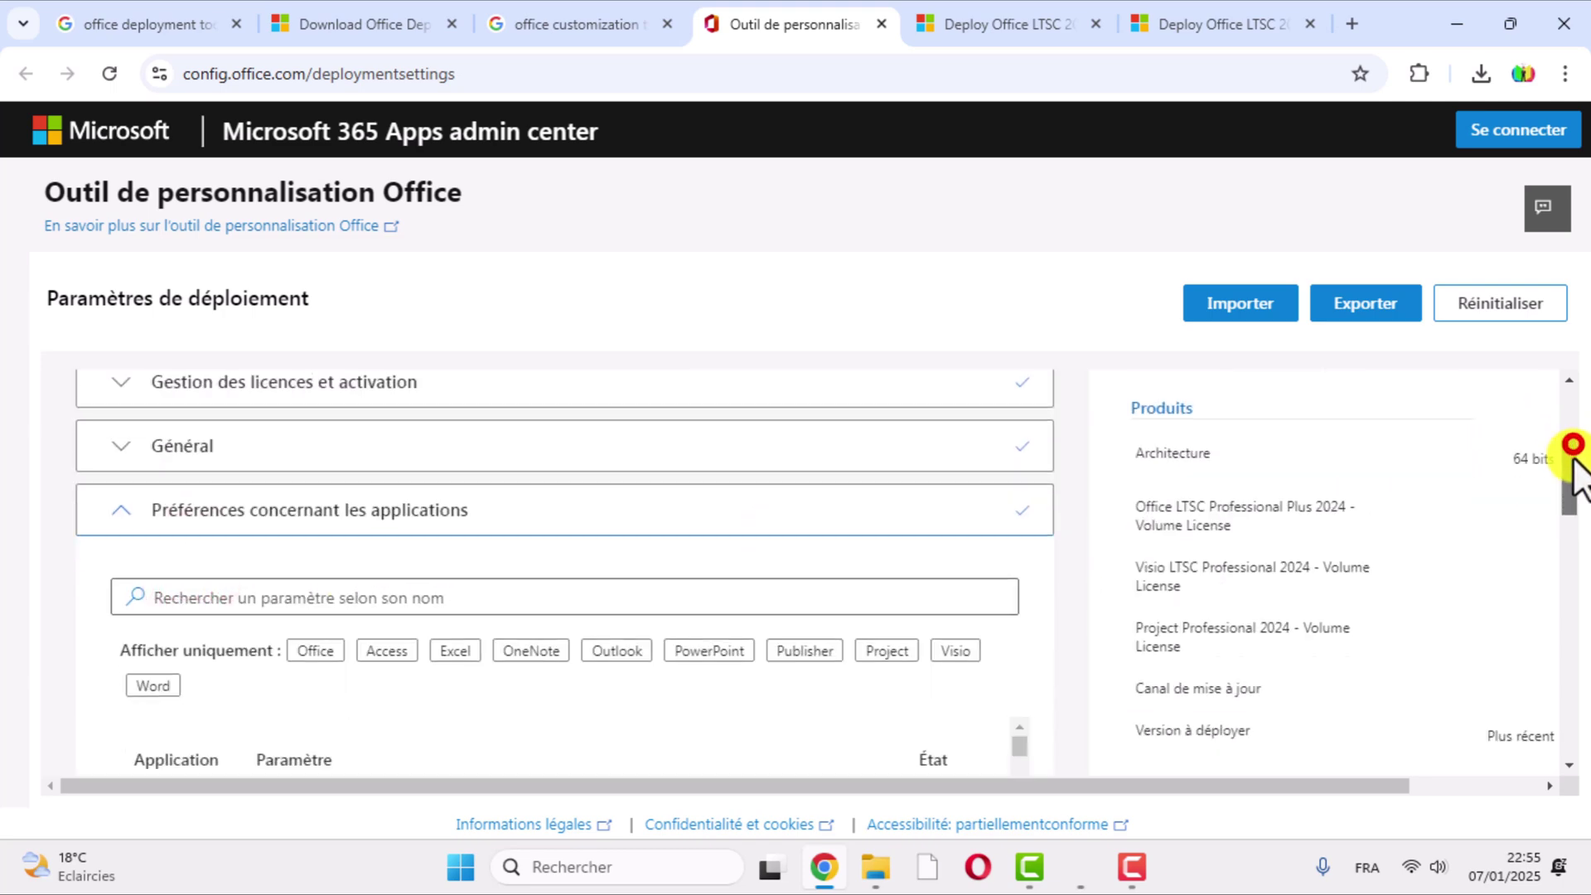
pyautogui.moveTo(1578, 464)
pyautogui.mouseDown()
pyautogui.moveTo(1568, 671)
pyautogui.moveTo(1577, 397)
pyautogui.mouseUp()
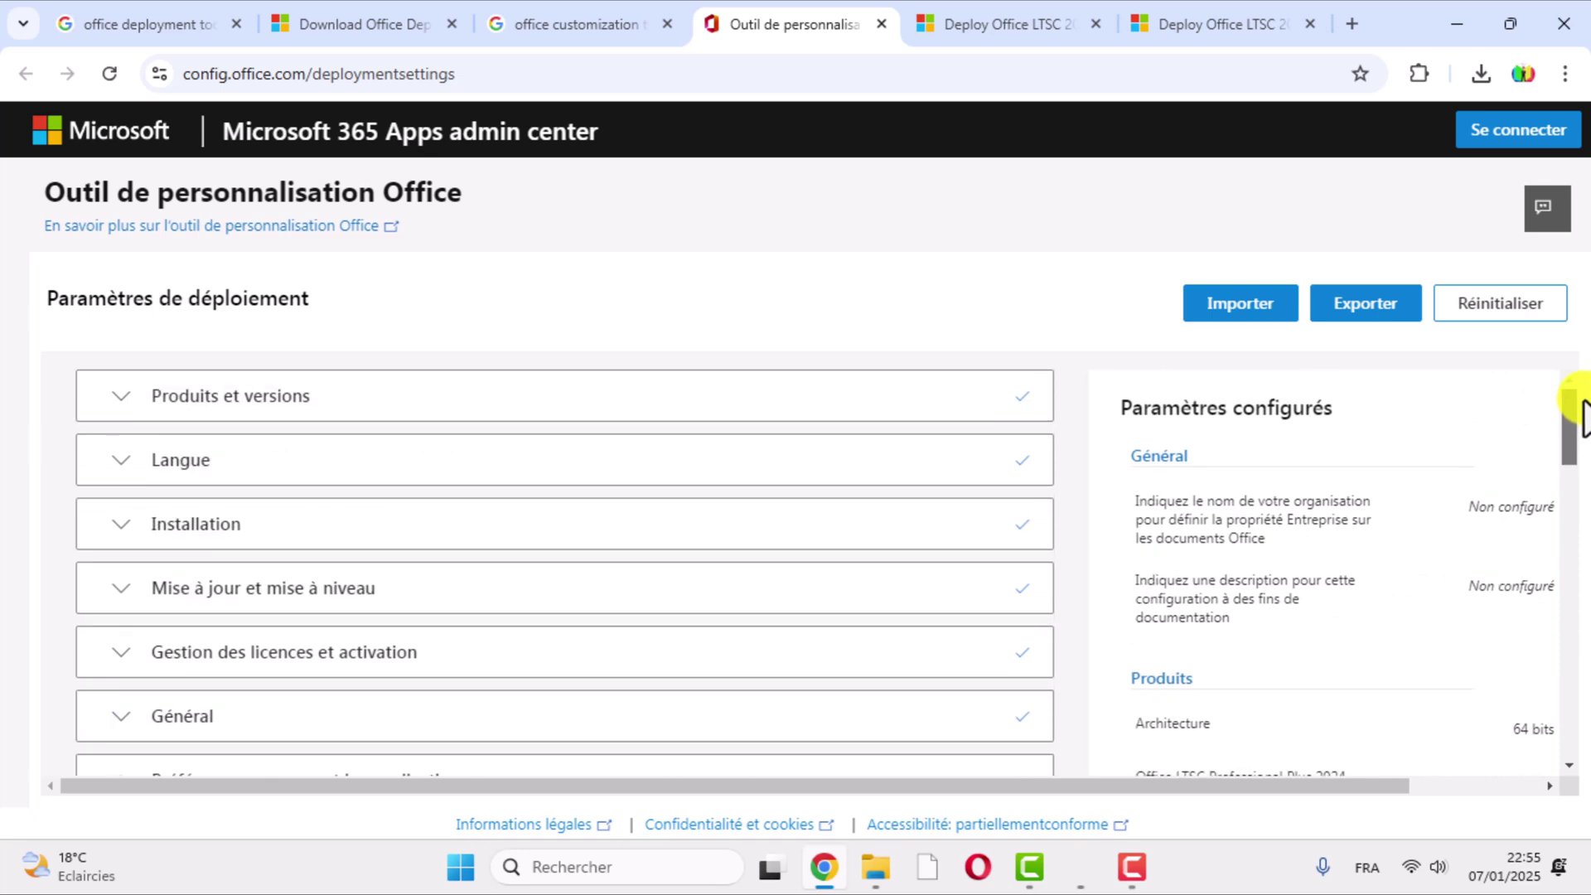
pyautogui.click(1363, 307)
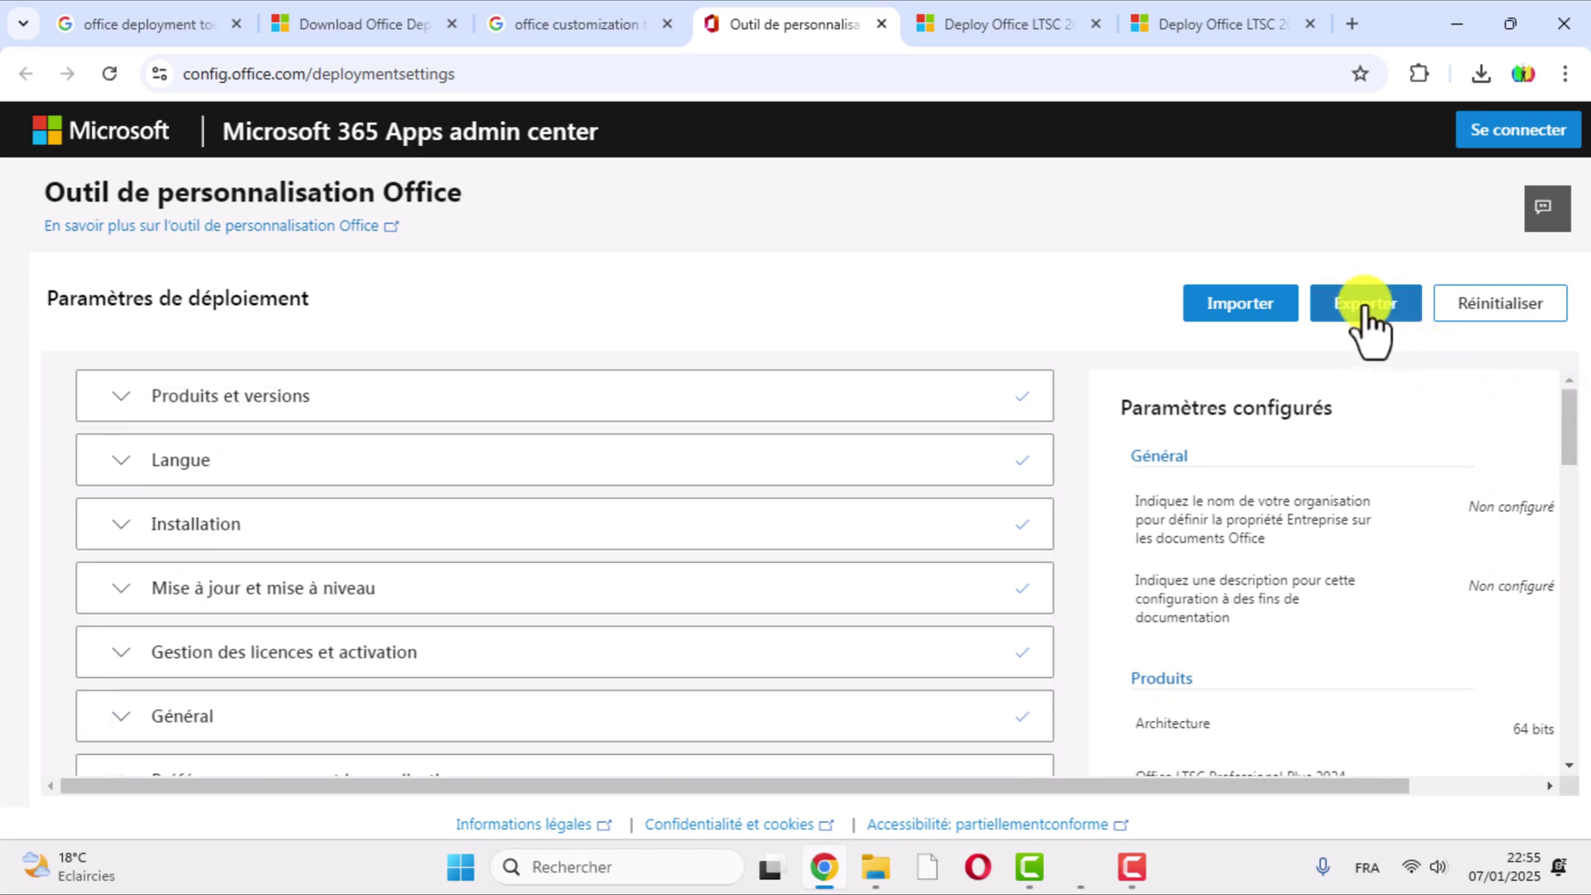
# - Start the export and choose Office Open XML as the default file format
pyautogui.click(1363, 308)
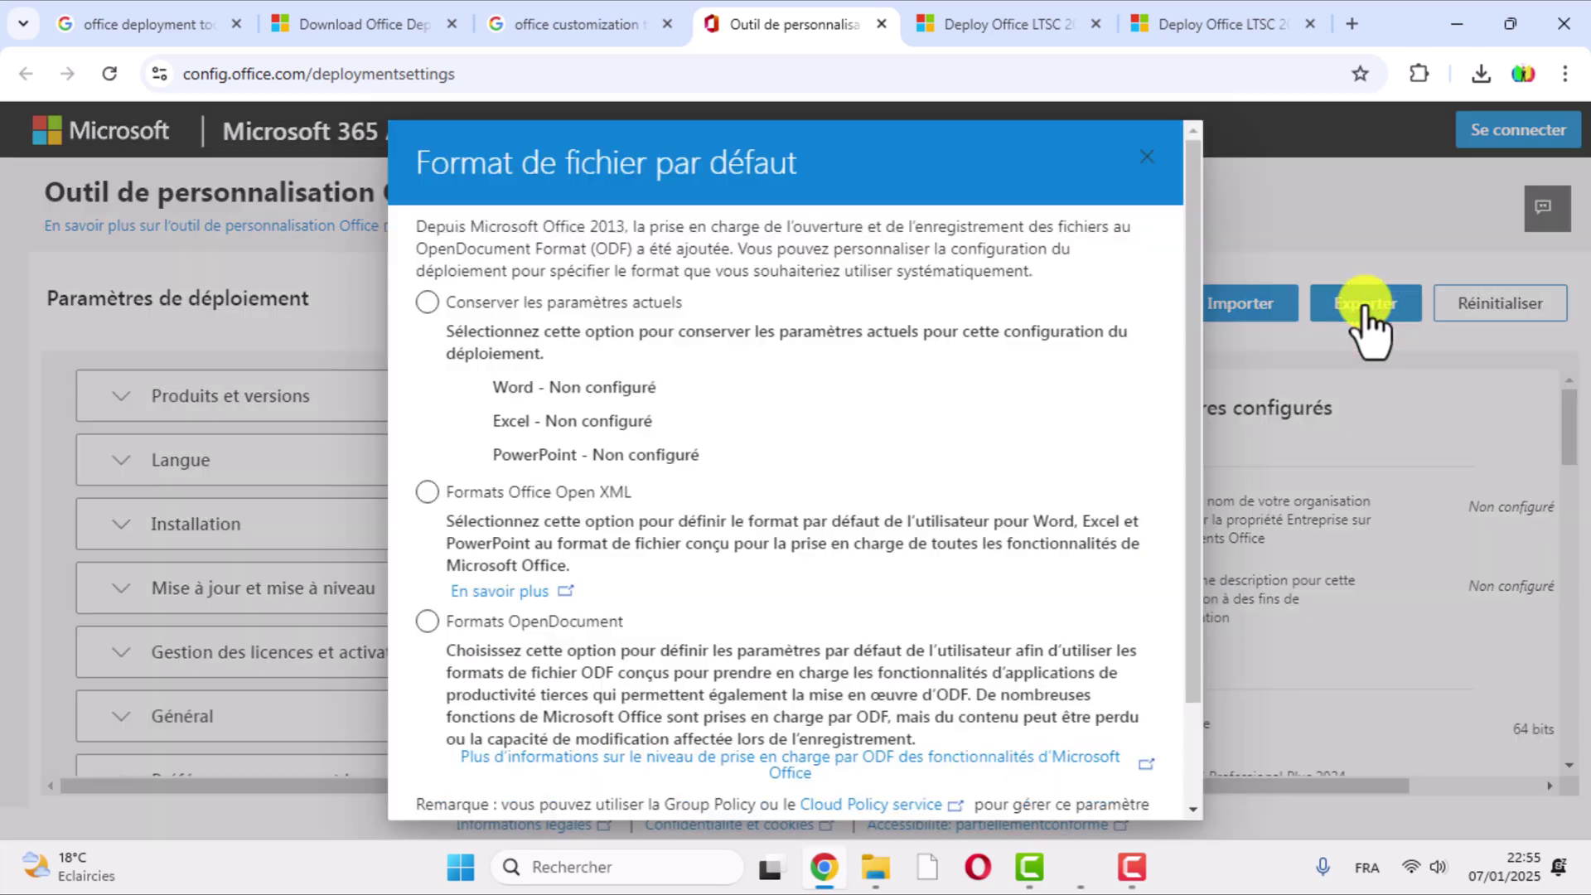
pyautogui.moveTo(1191, 307); pyautogui.dragTo(1202, 568)
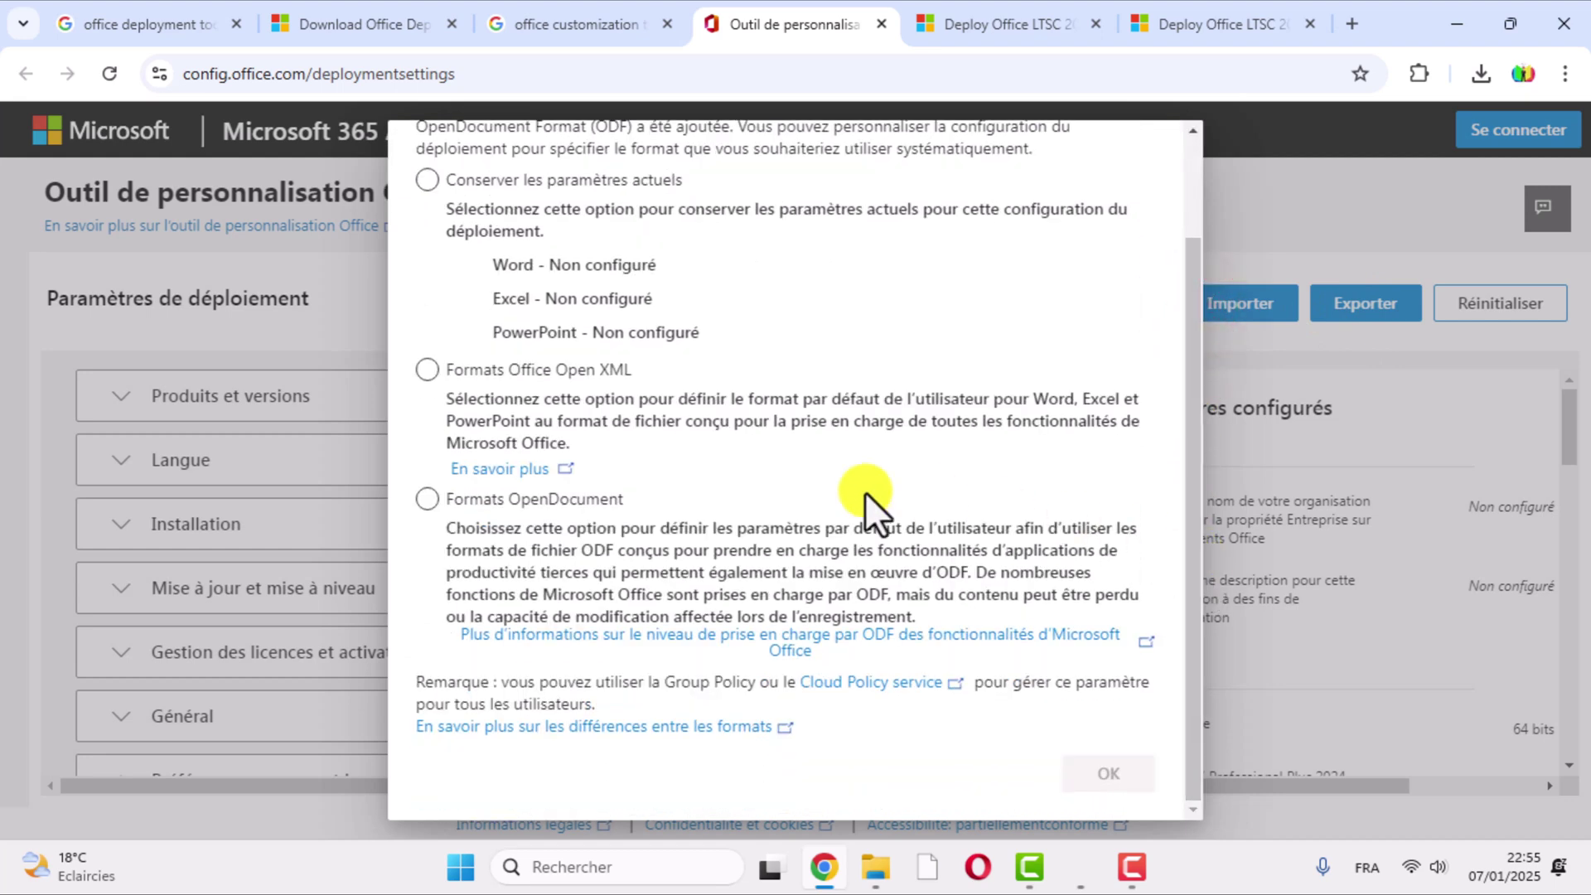
pyautogui.click(427, 371)
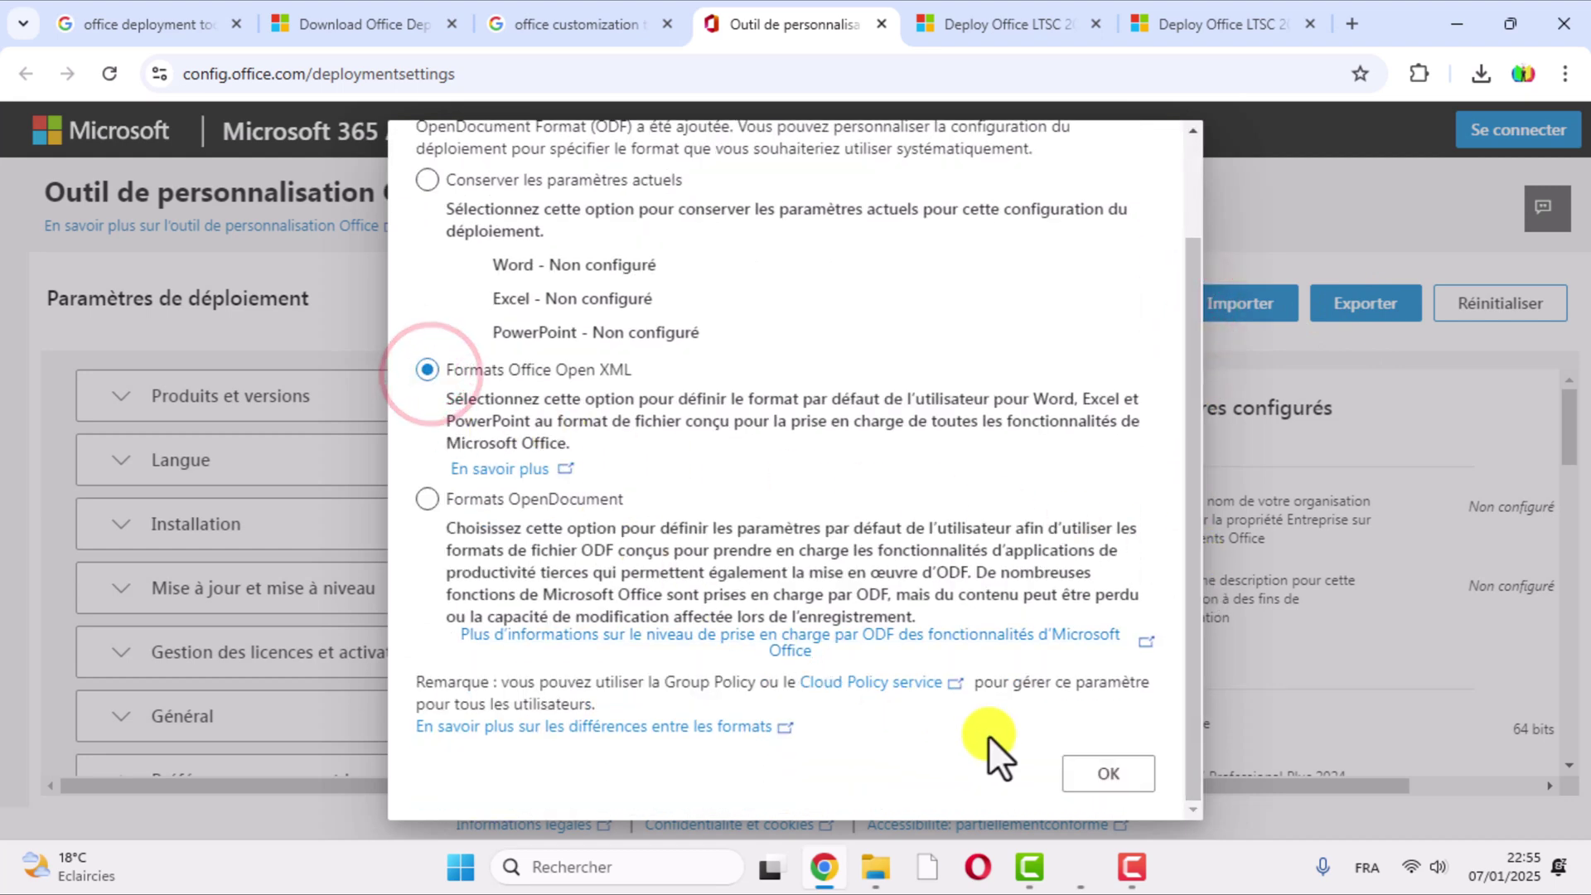
pyautogui.click(1096, 773)
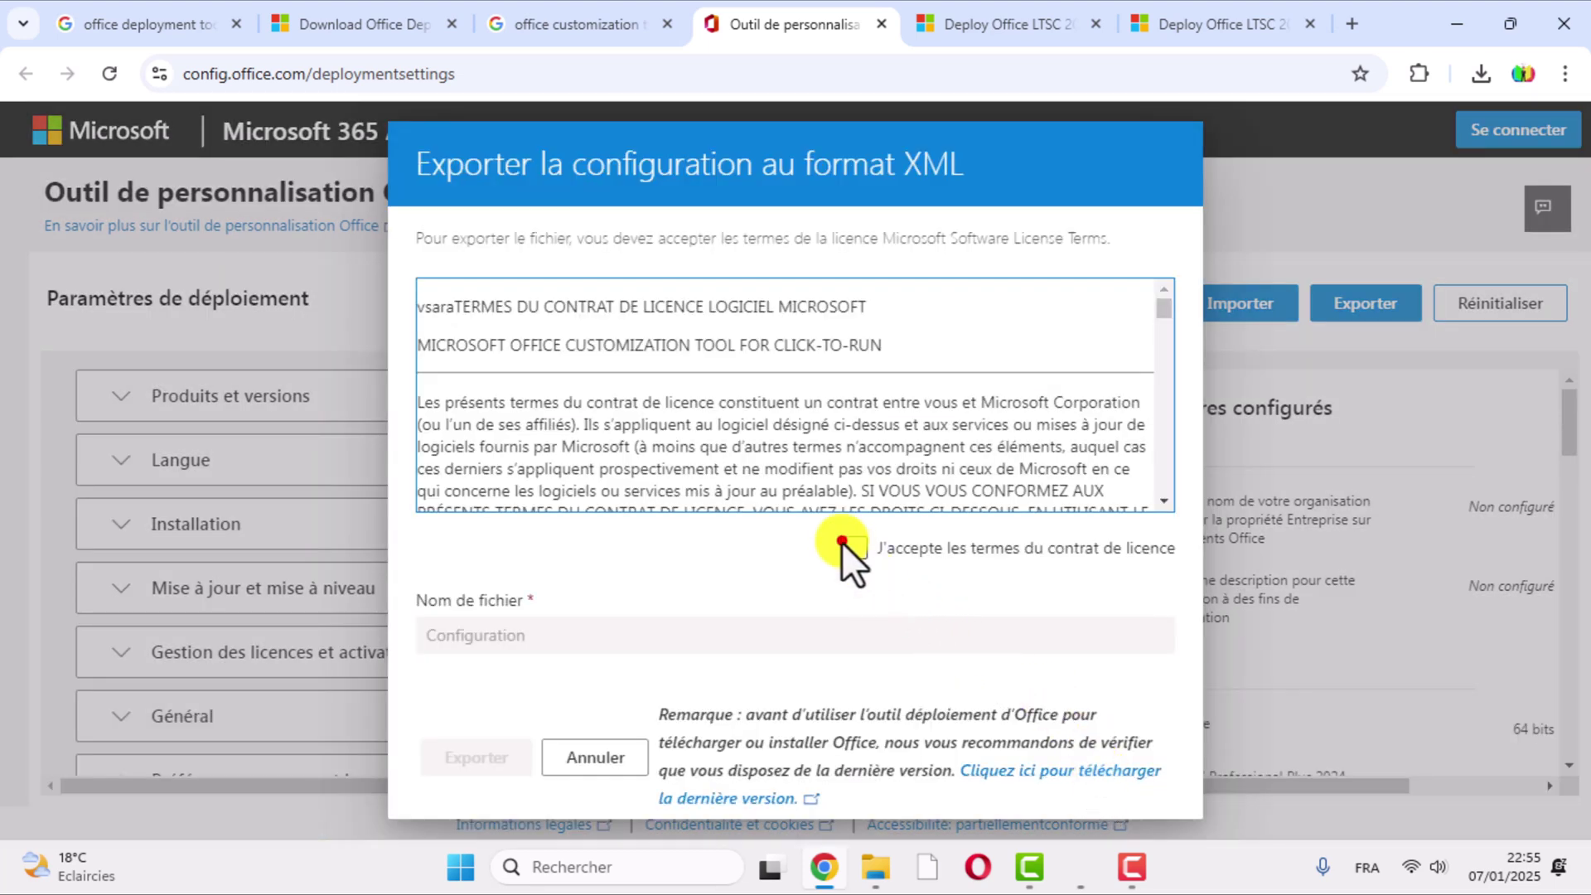
# - Accept the licence terms and download the configuration as Configuration.xml
pyautogui.click(842, 541)
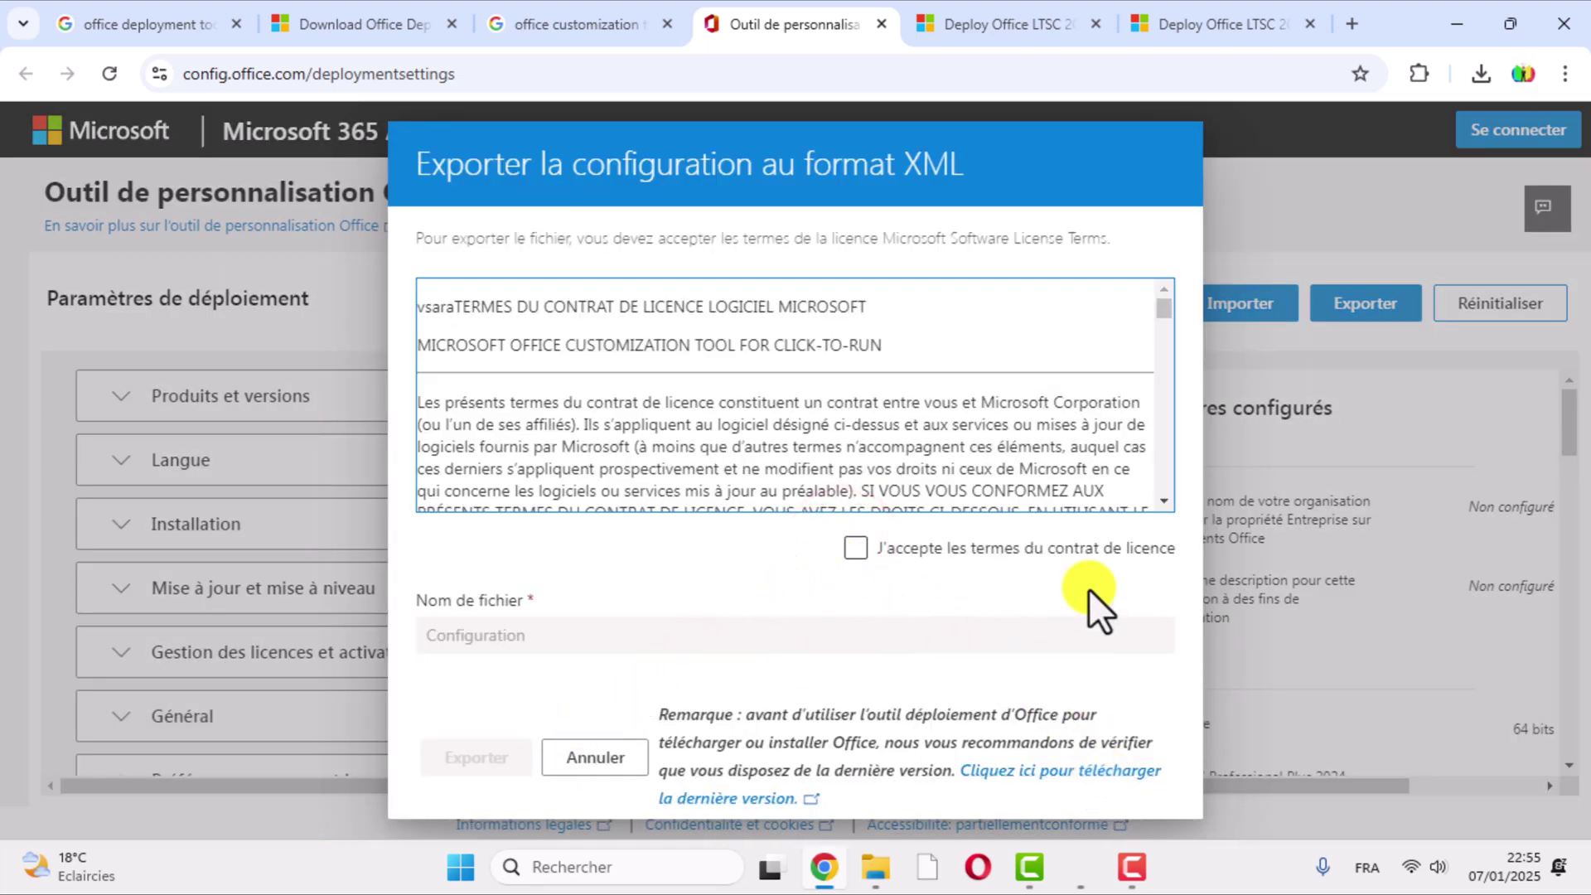
pyautogui.click(854, 549)
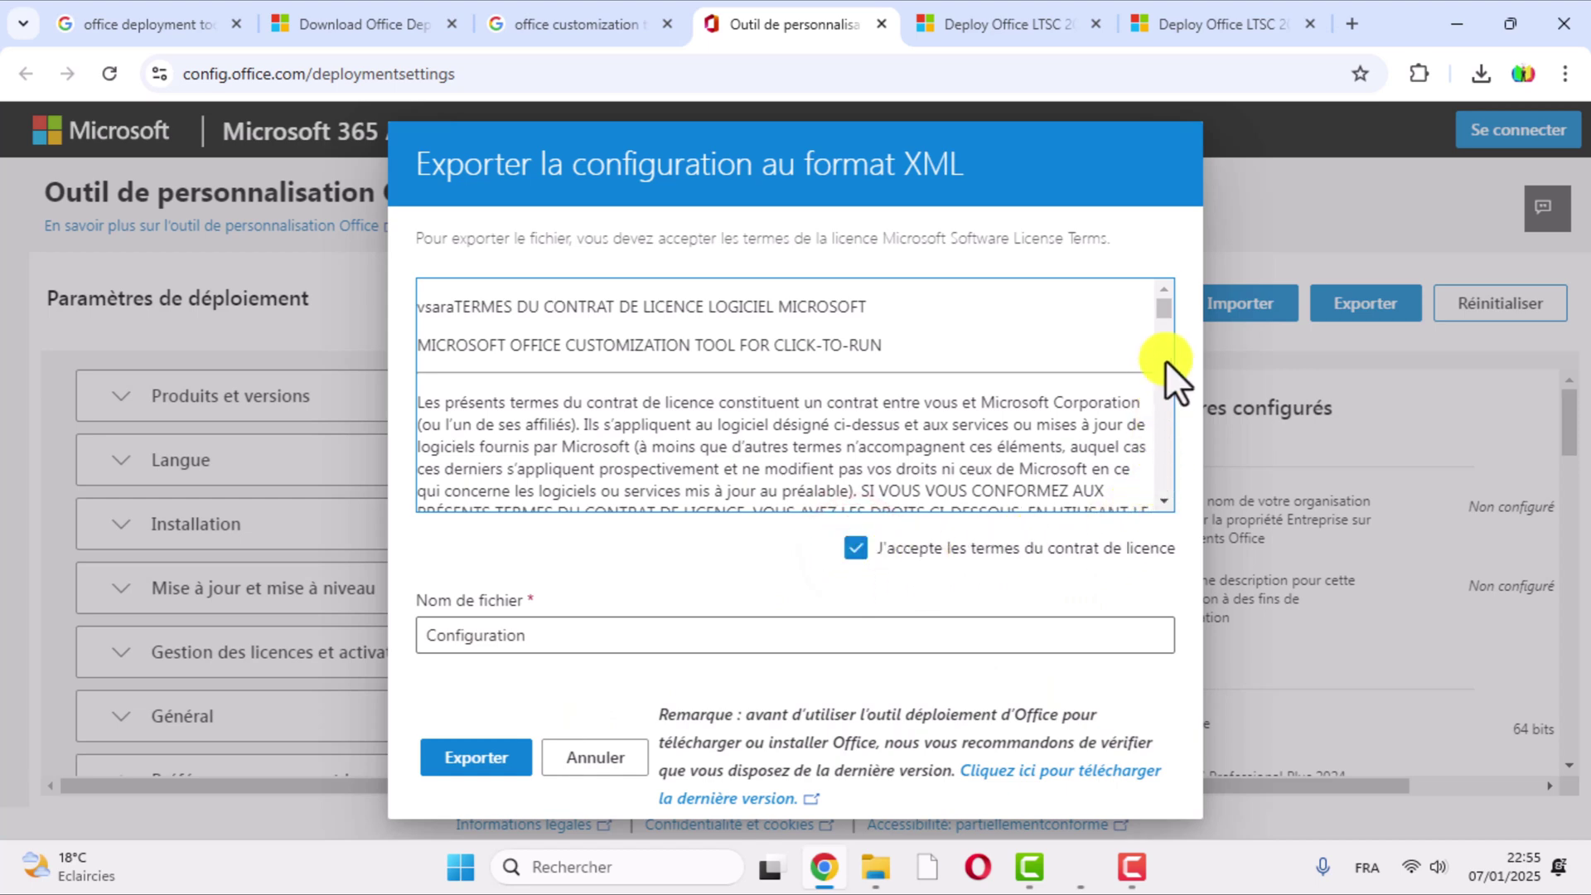
pyautogui.moveTo(1165, 310); pyautogui.dragTo(1162, 500)
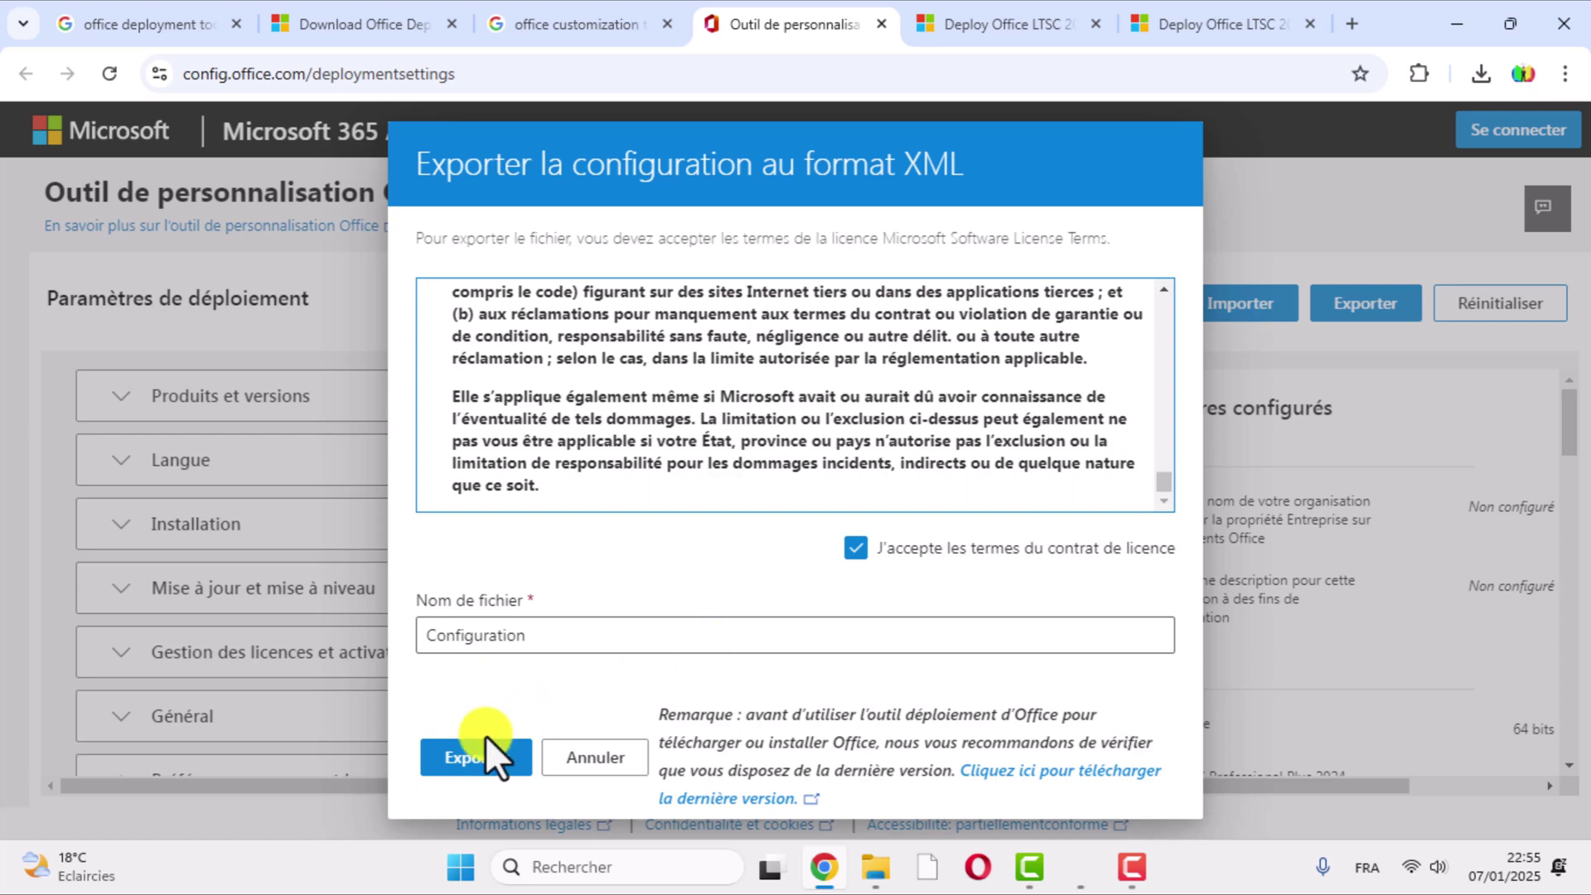
pyautogui.click(470, 756)
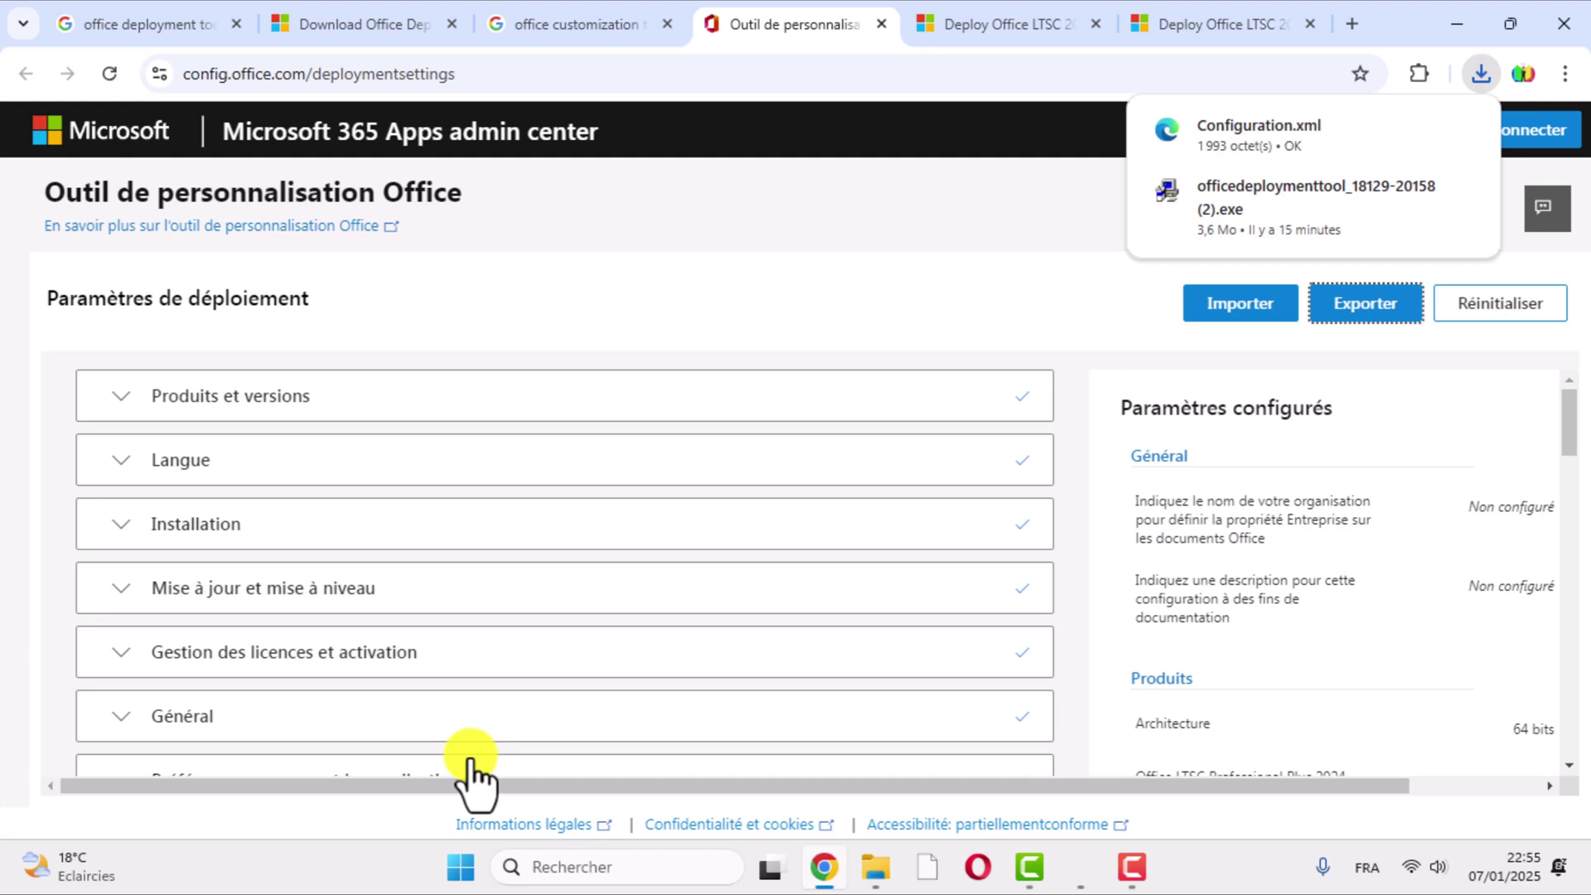
pyautogui.moveTo(1317, 134)
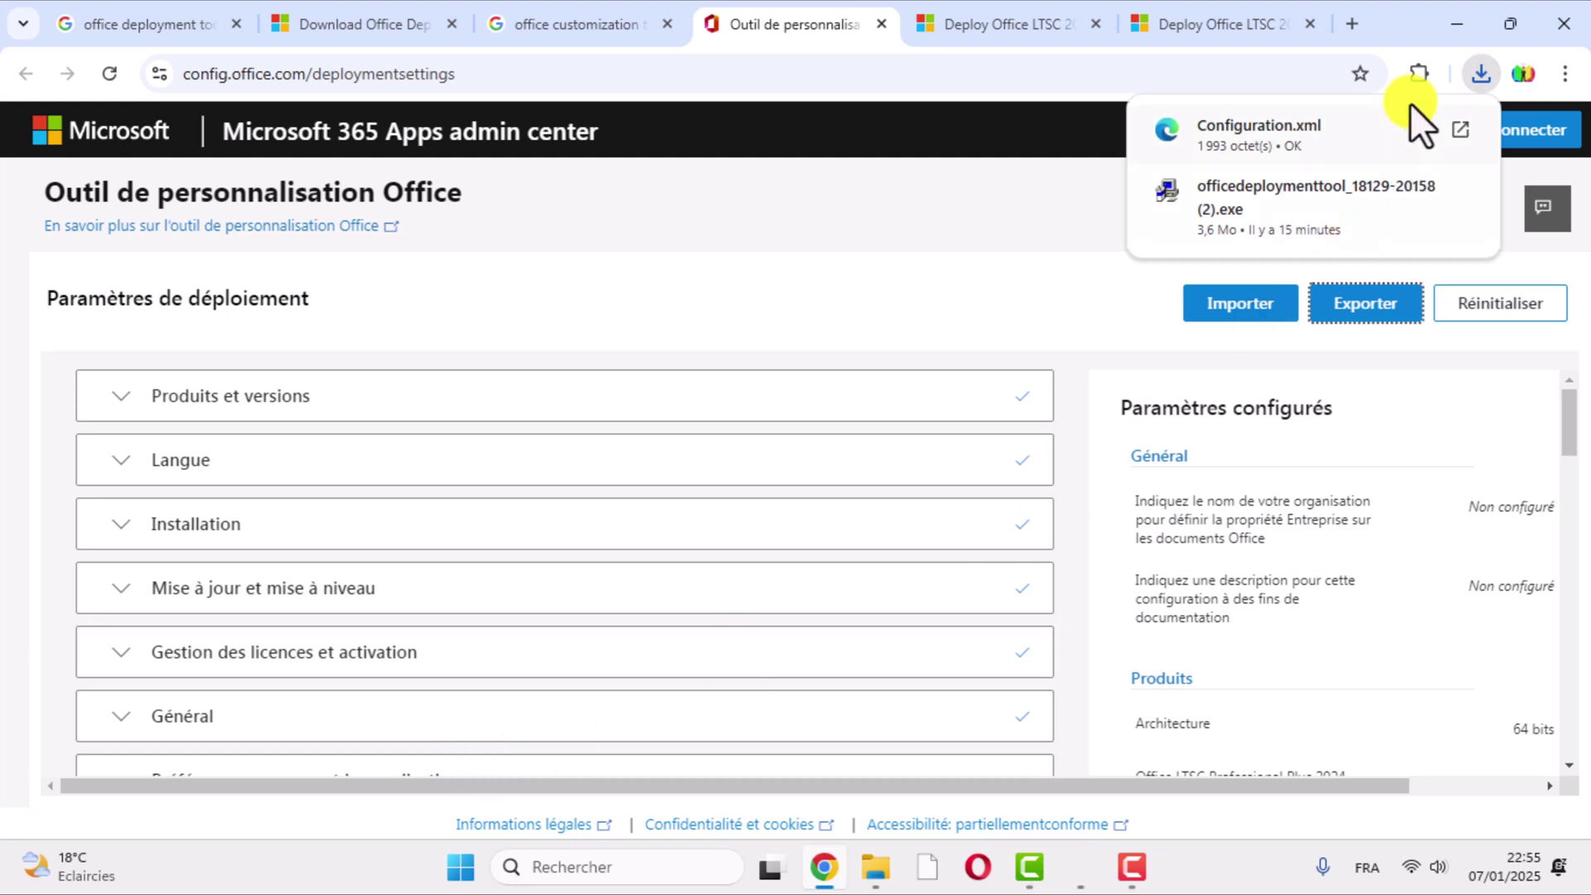
# - Cut the downloaded Configuration.xml from the Downloads folder and return to the desktop
pyautogui.click(1413, 131)
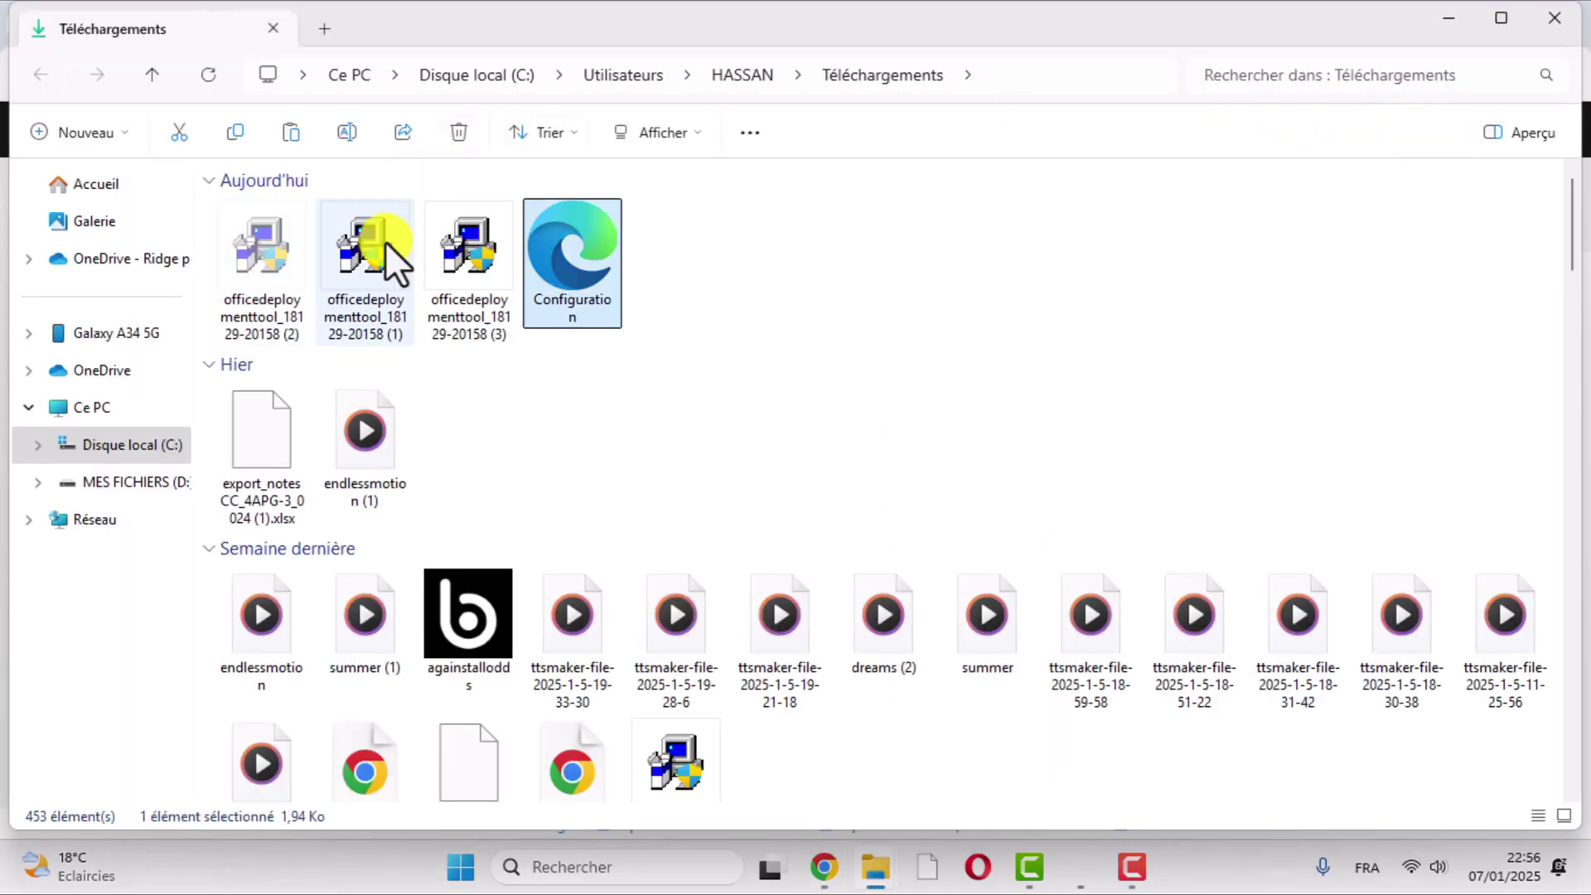
pyautogui.rightClick(573, 254)
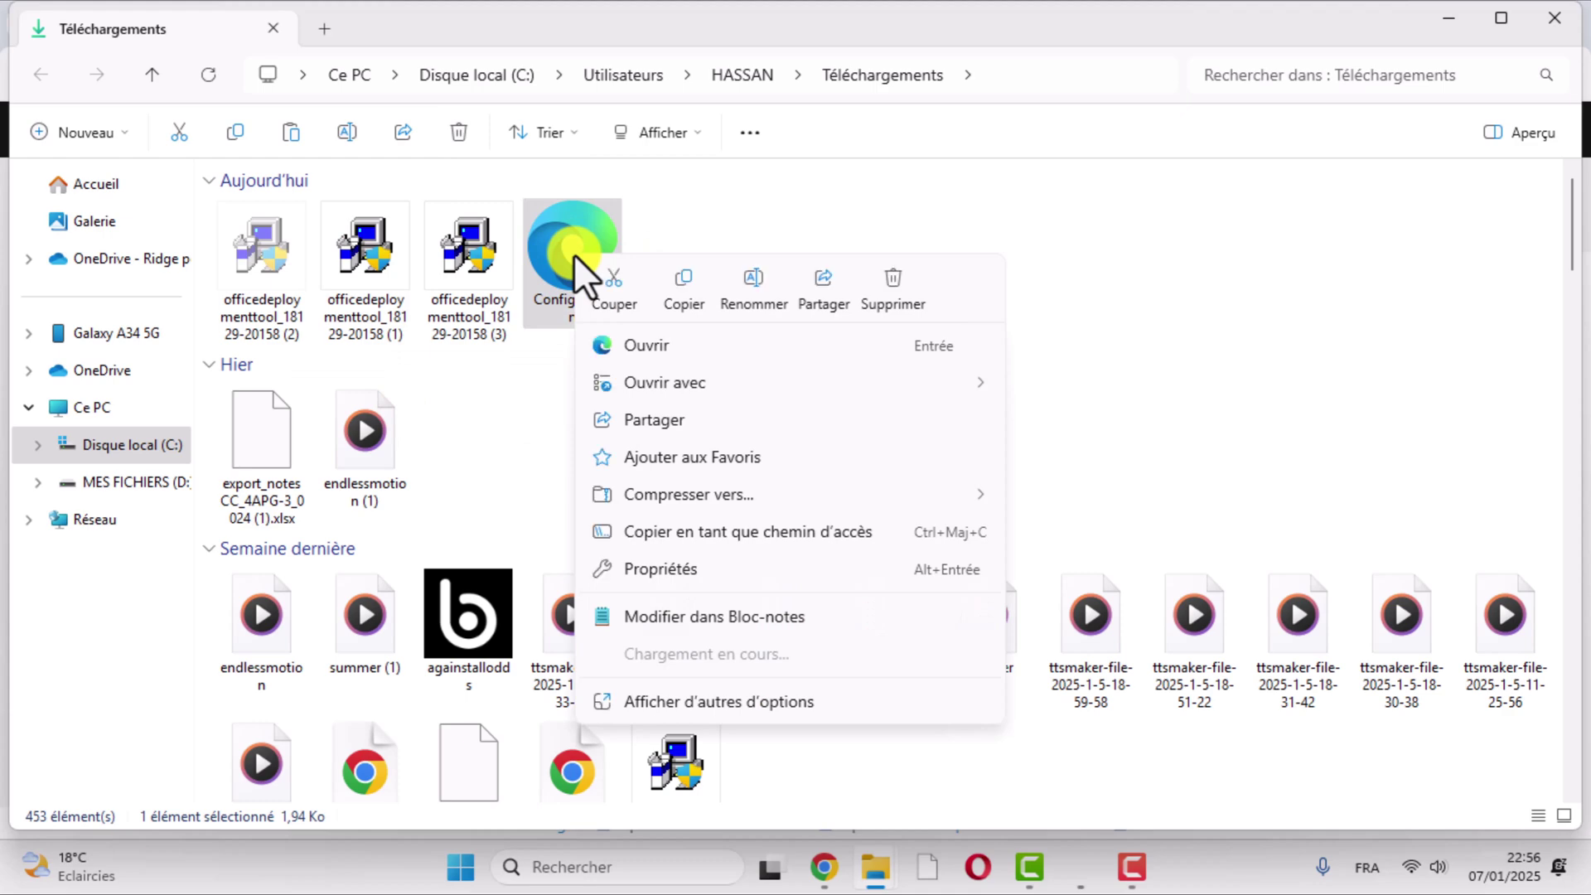
pyautogui.click(614, 284)
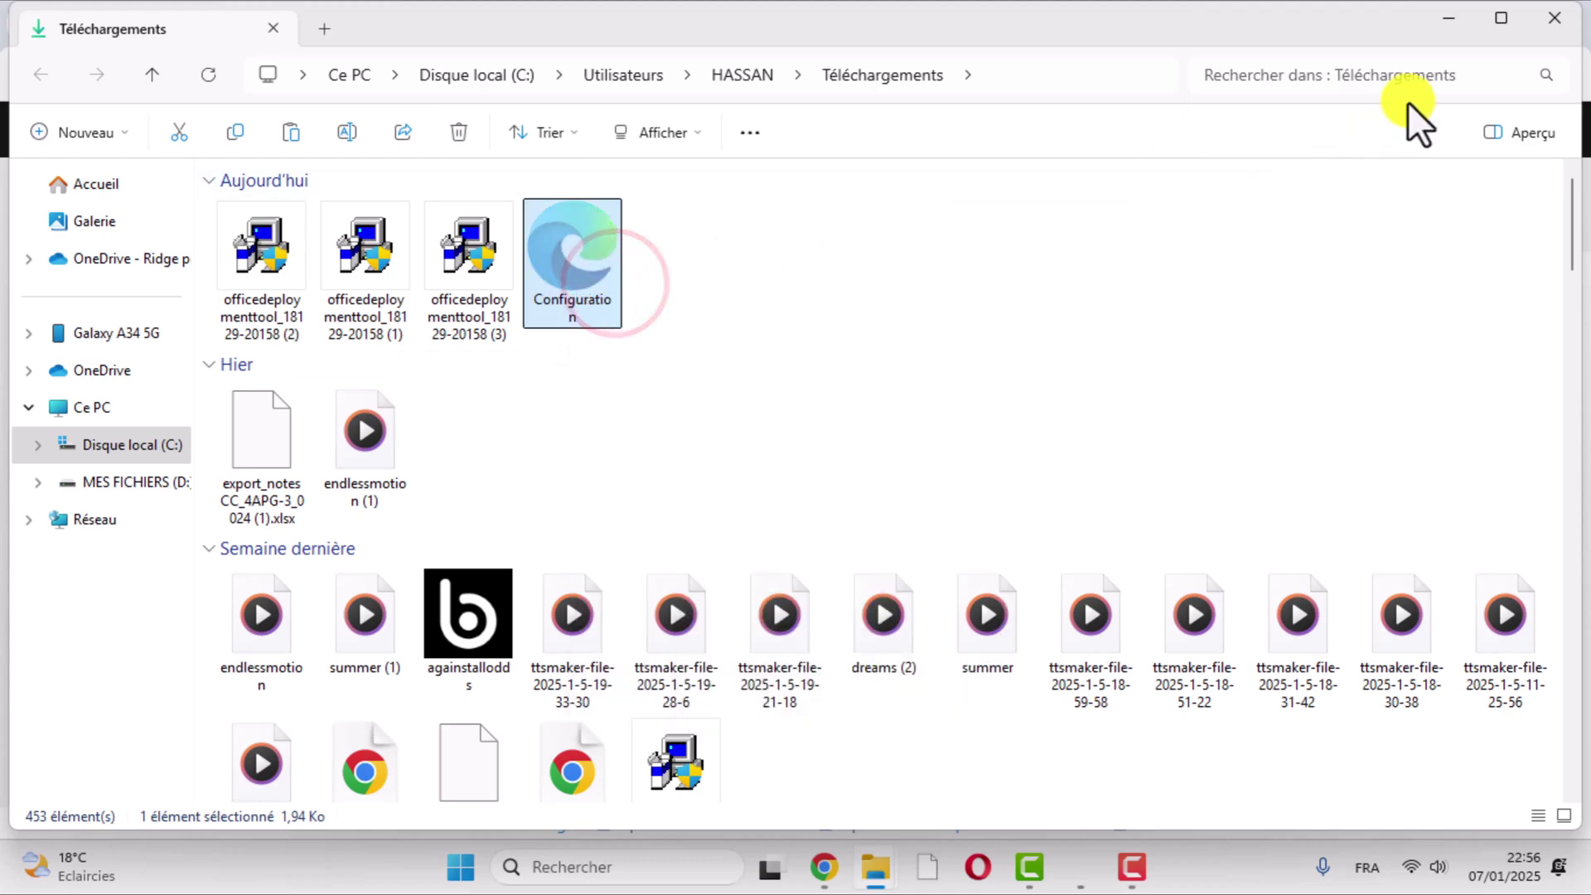
pyautogui.click(1554, 20)
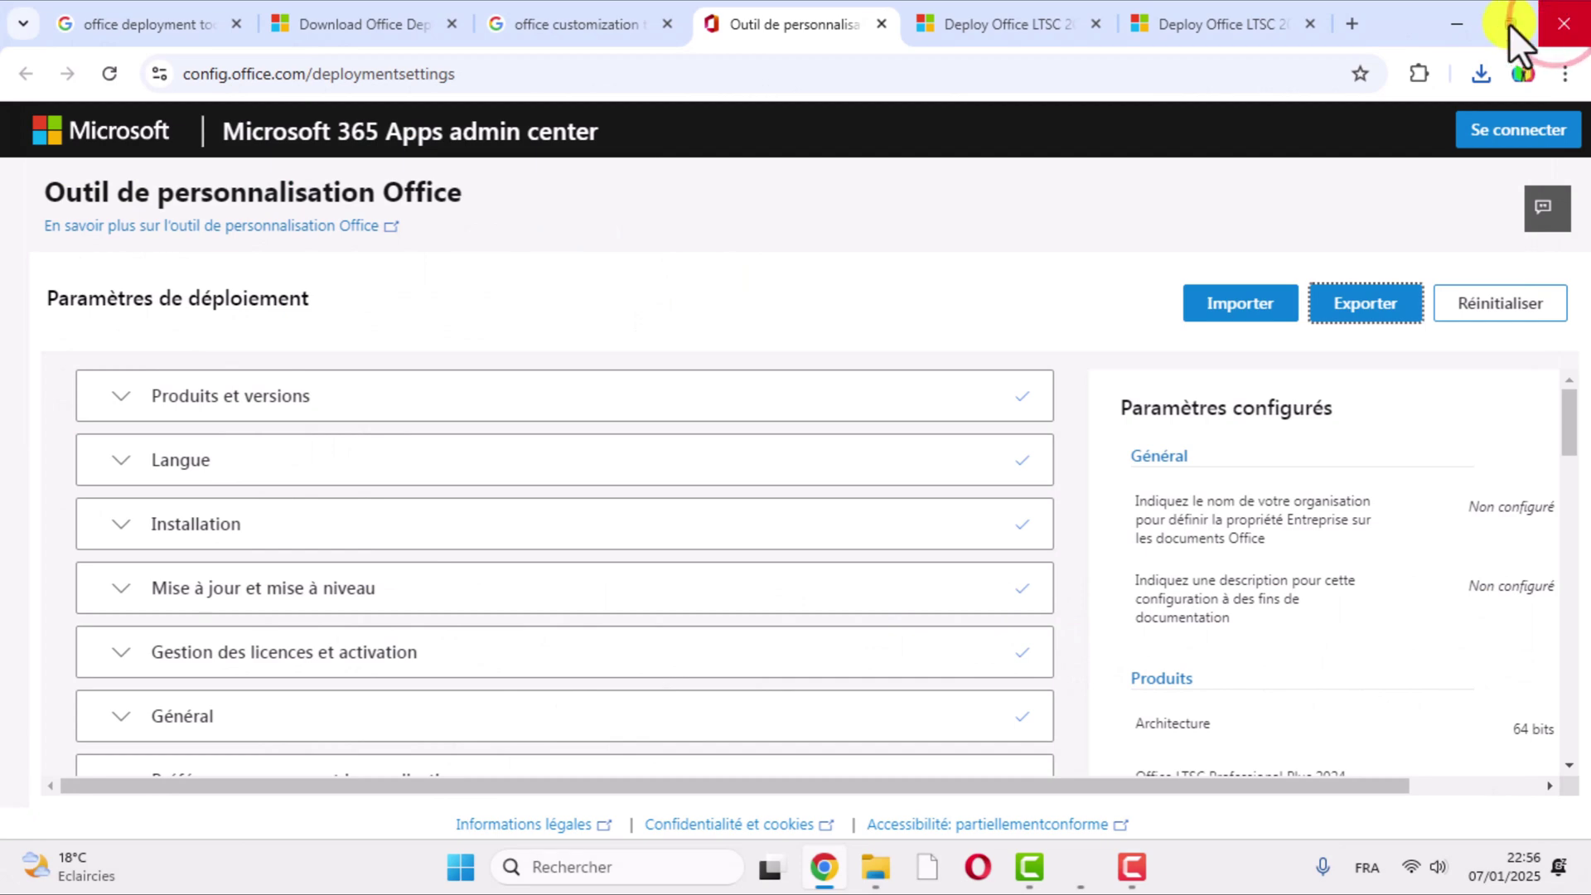
pyautogui.click(1453, 30)
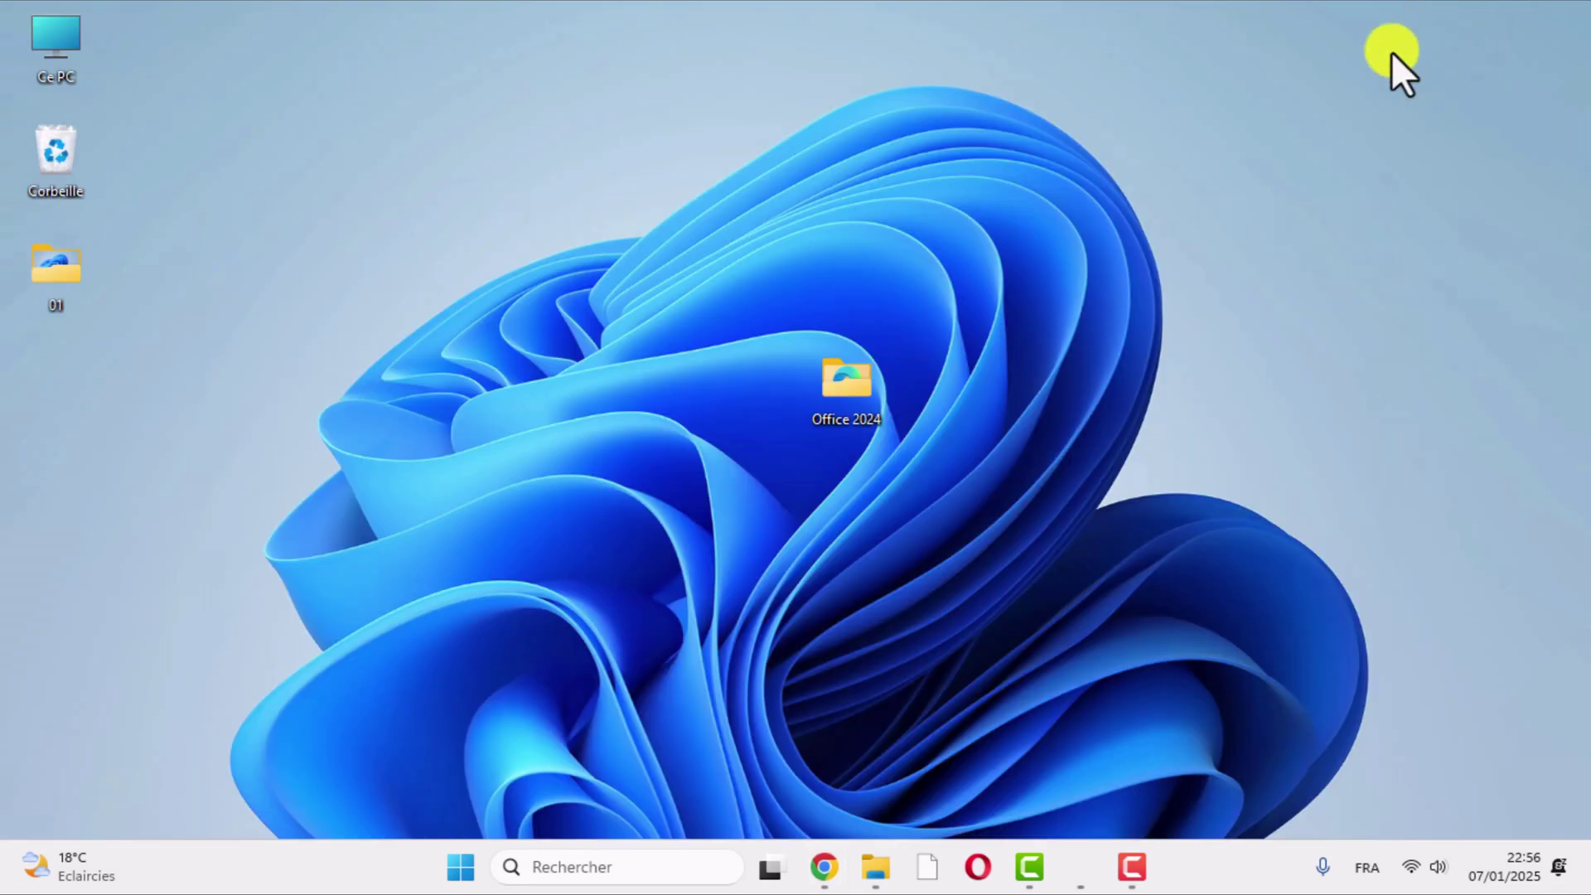
# - Paste Configuration.xml into the Office 2024 folder on the desktop
pyautogui.doubleClick(842, 392)
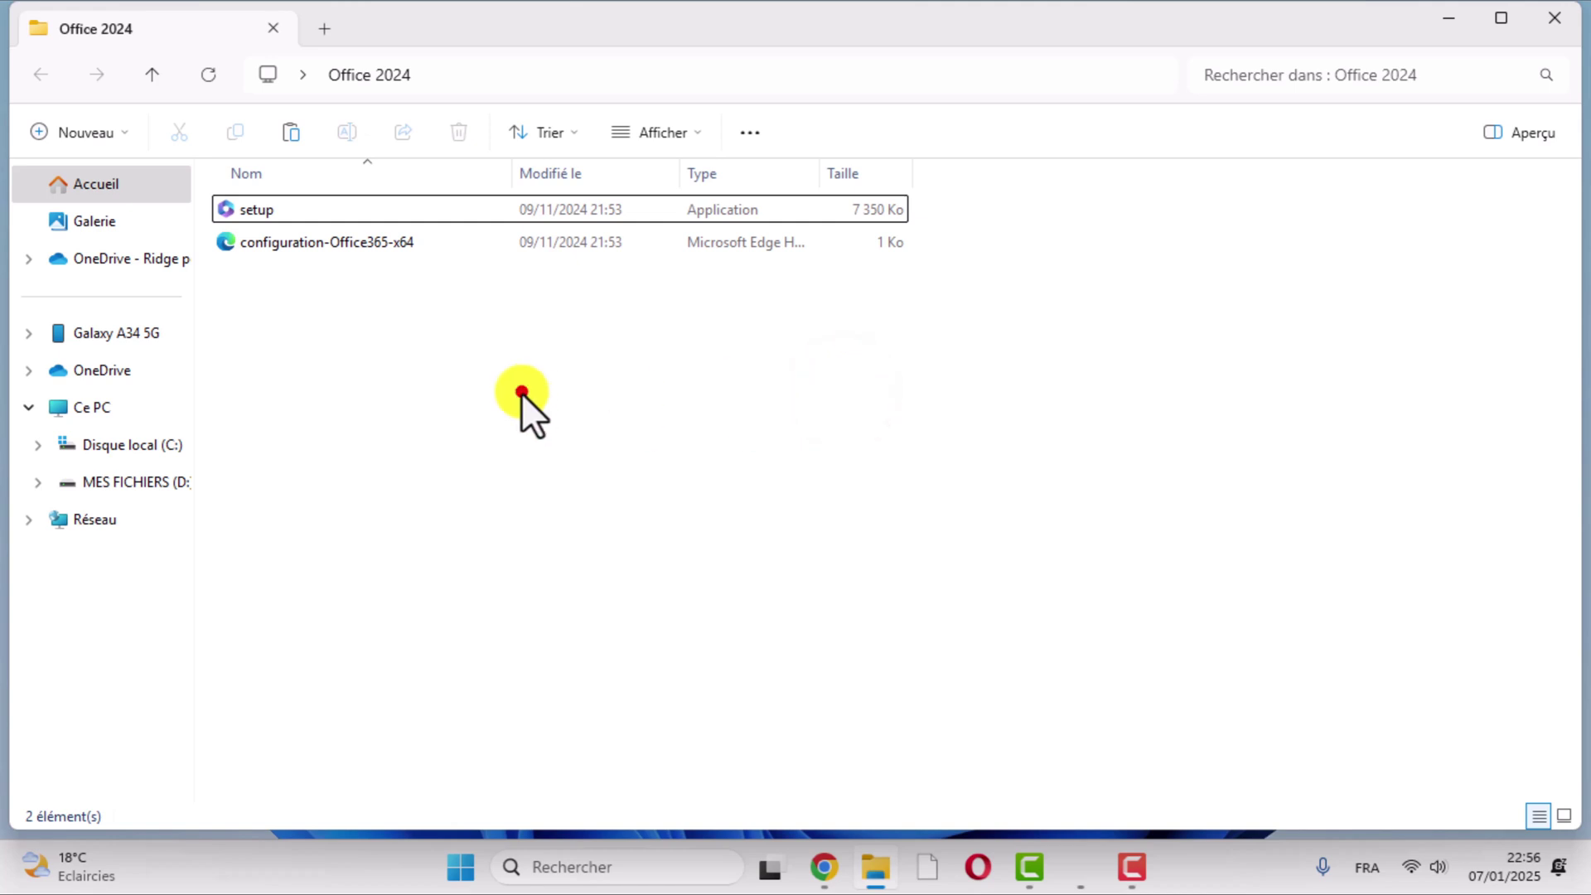
pyautogui.click(521, 393)
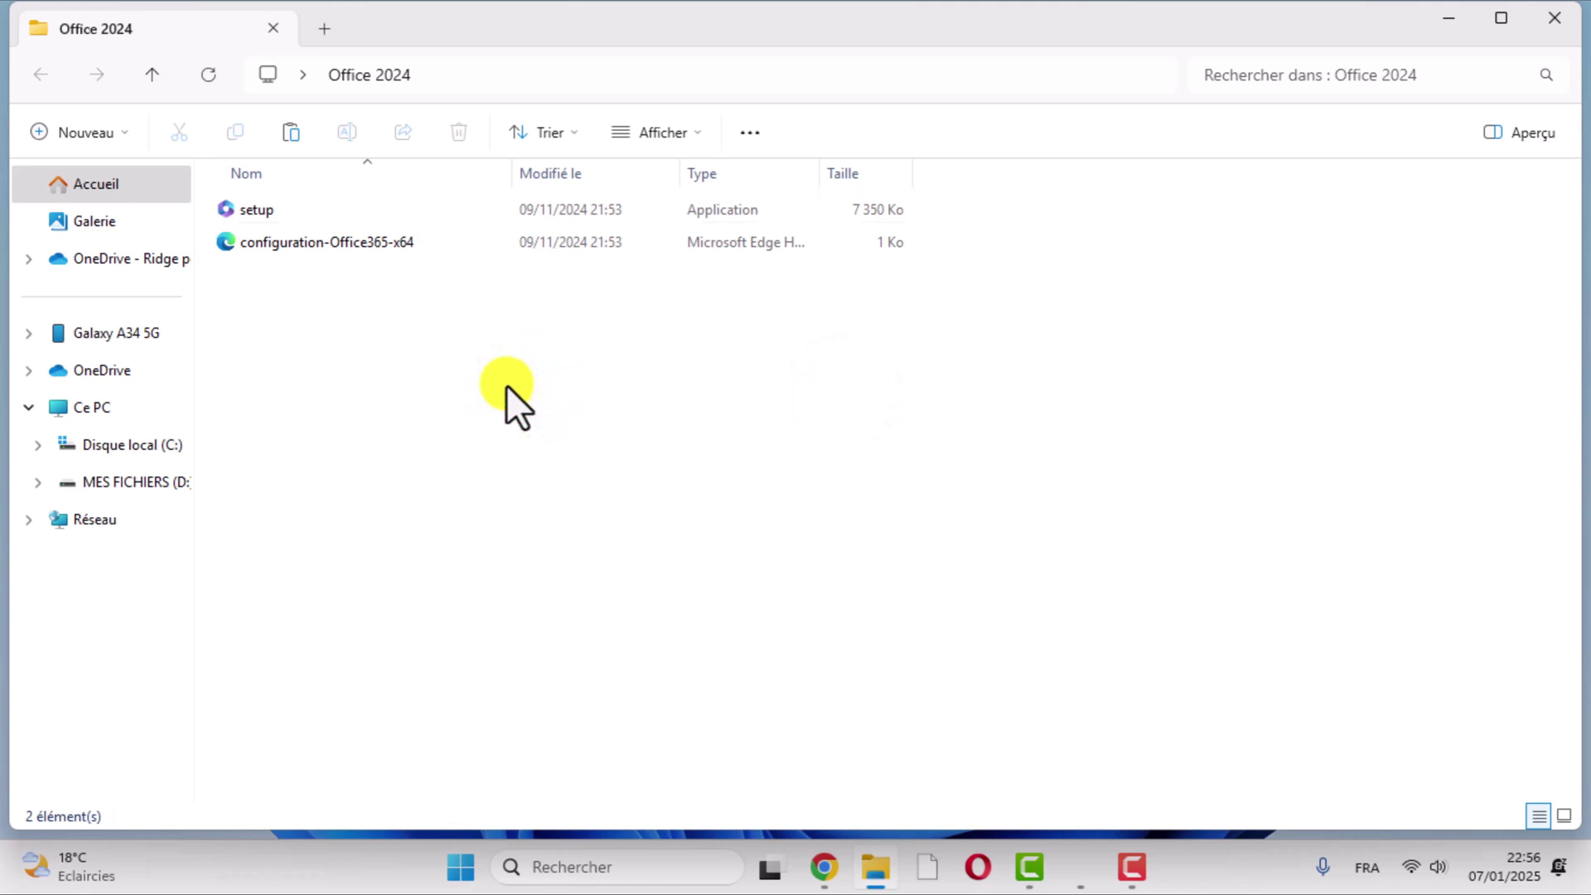
pyautogui.rightClick(505, 384)
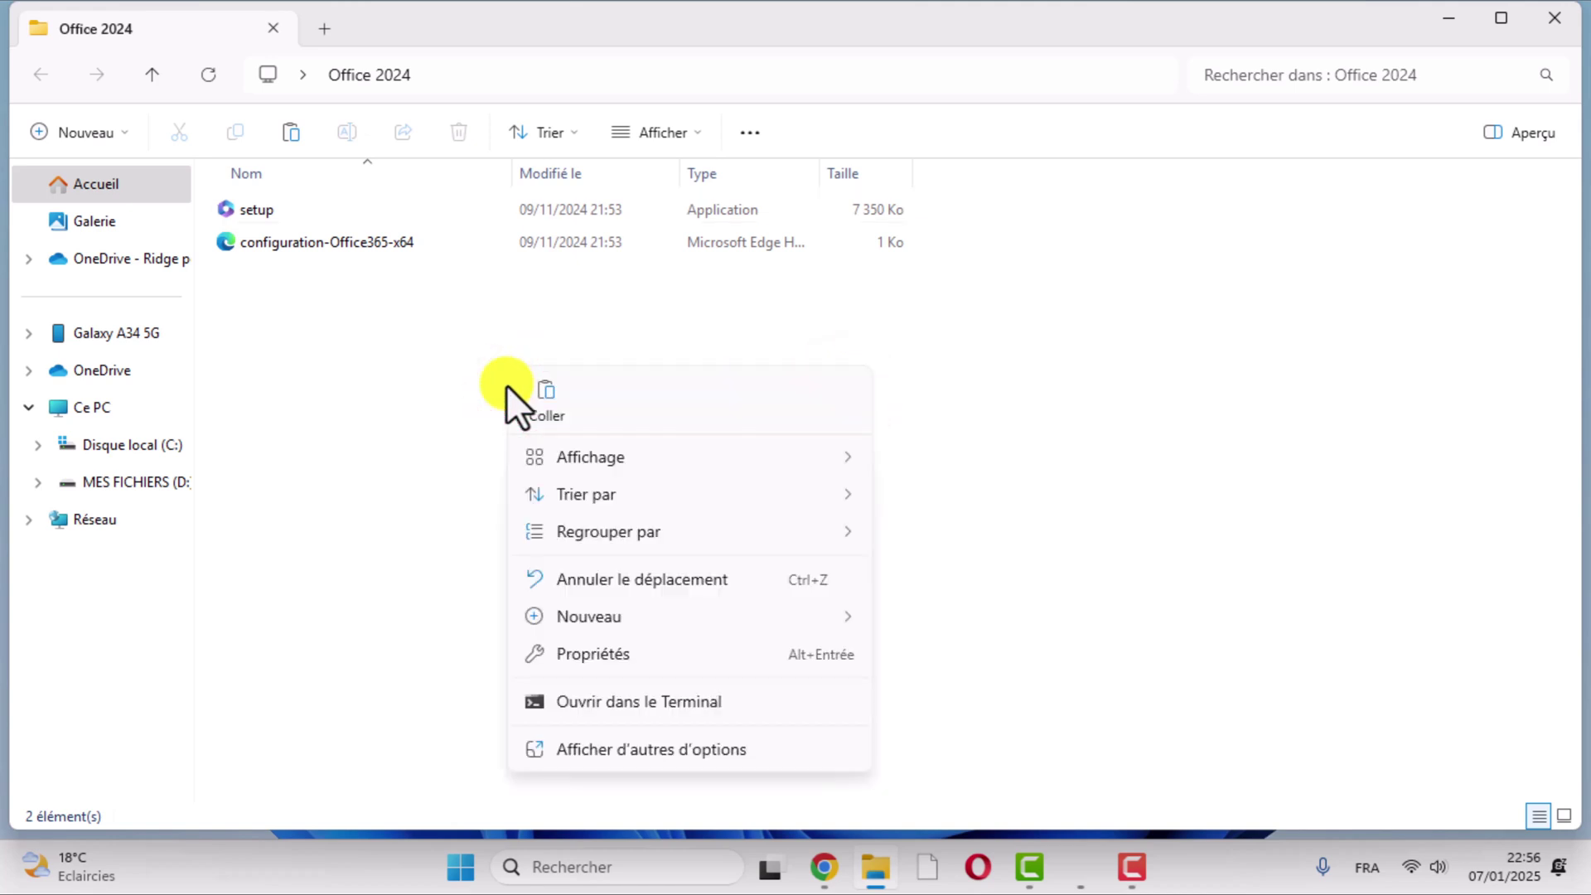
pyautogui.click(546, 401)
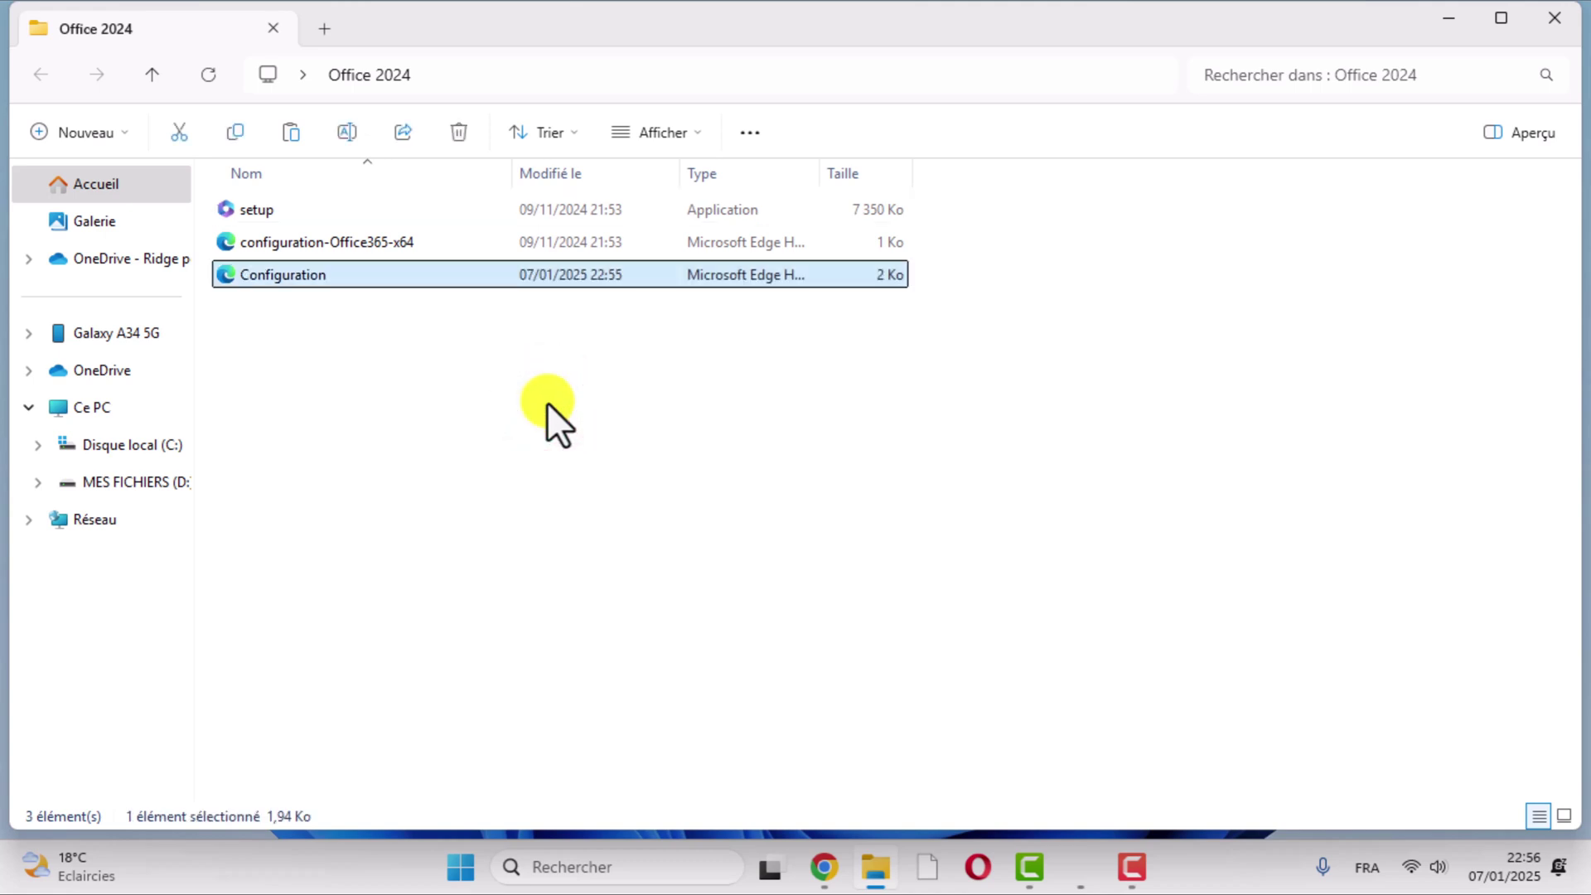
pyautogui.click(547, 401)
# - Delete the old configuration-Office365-x64 file and close the folder window
pyautogui.click(394, 237)
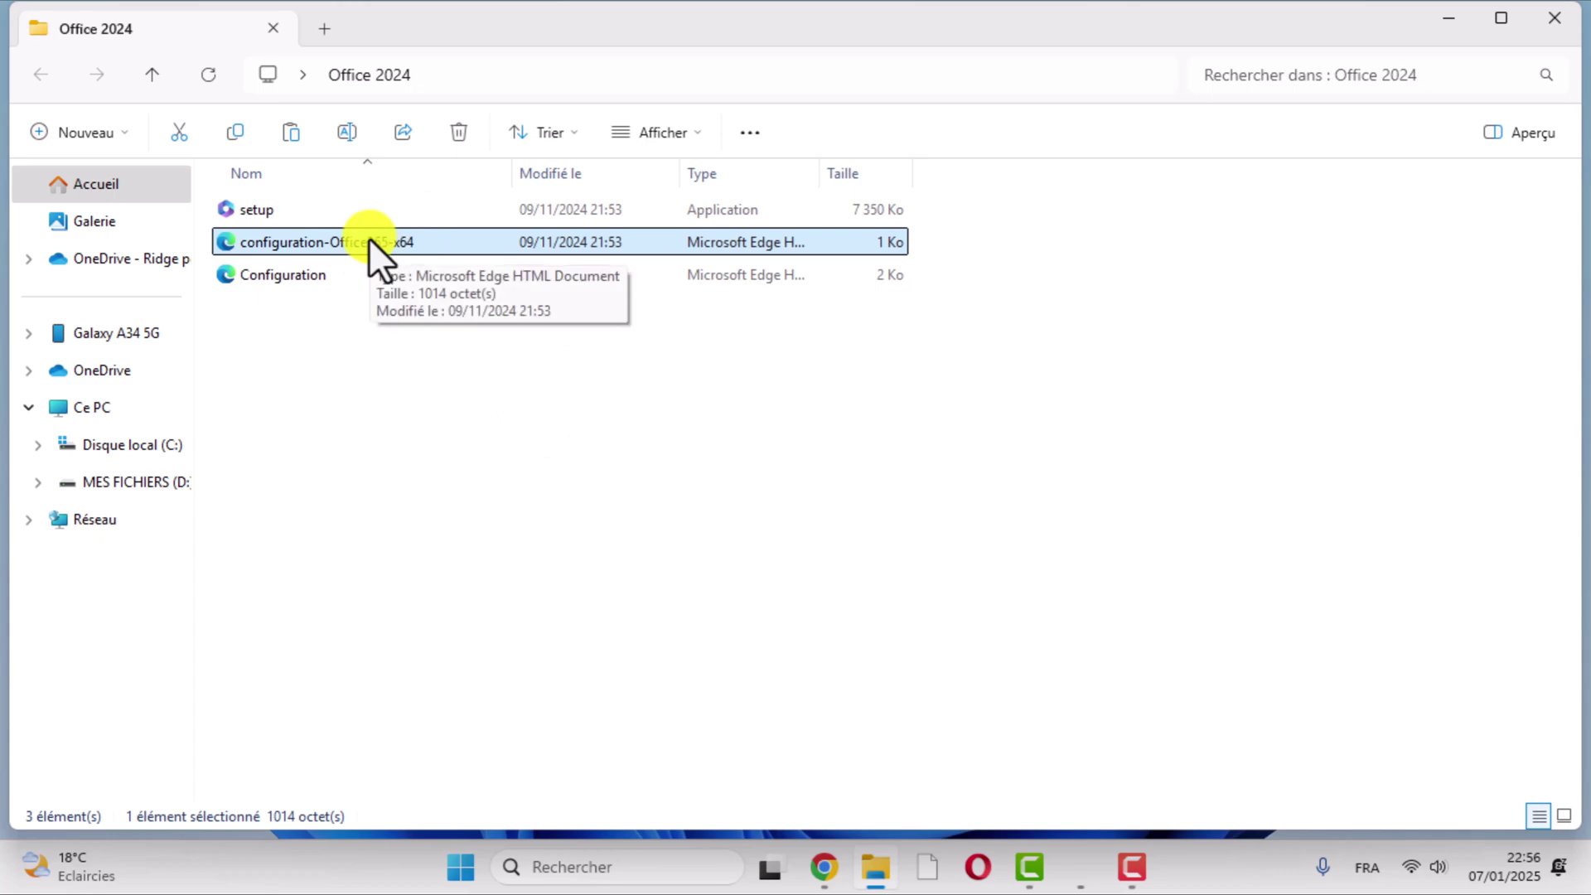
pyautogui.rightClick(369, 236)
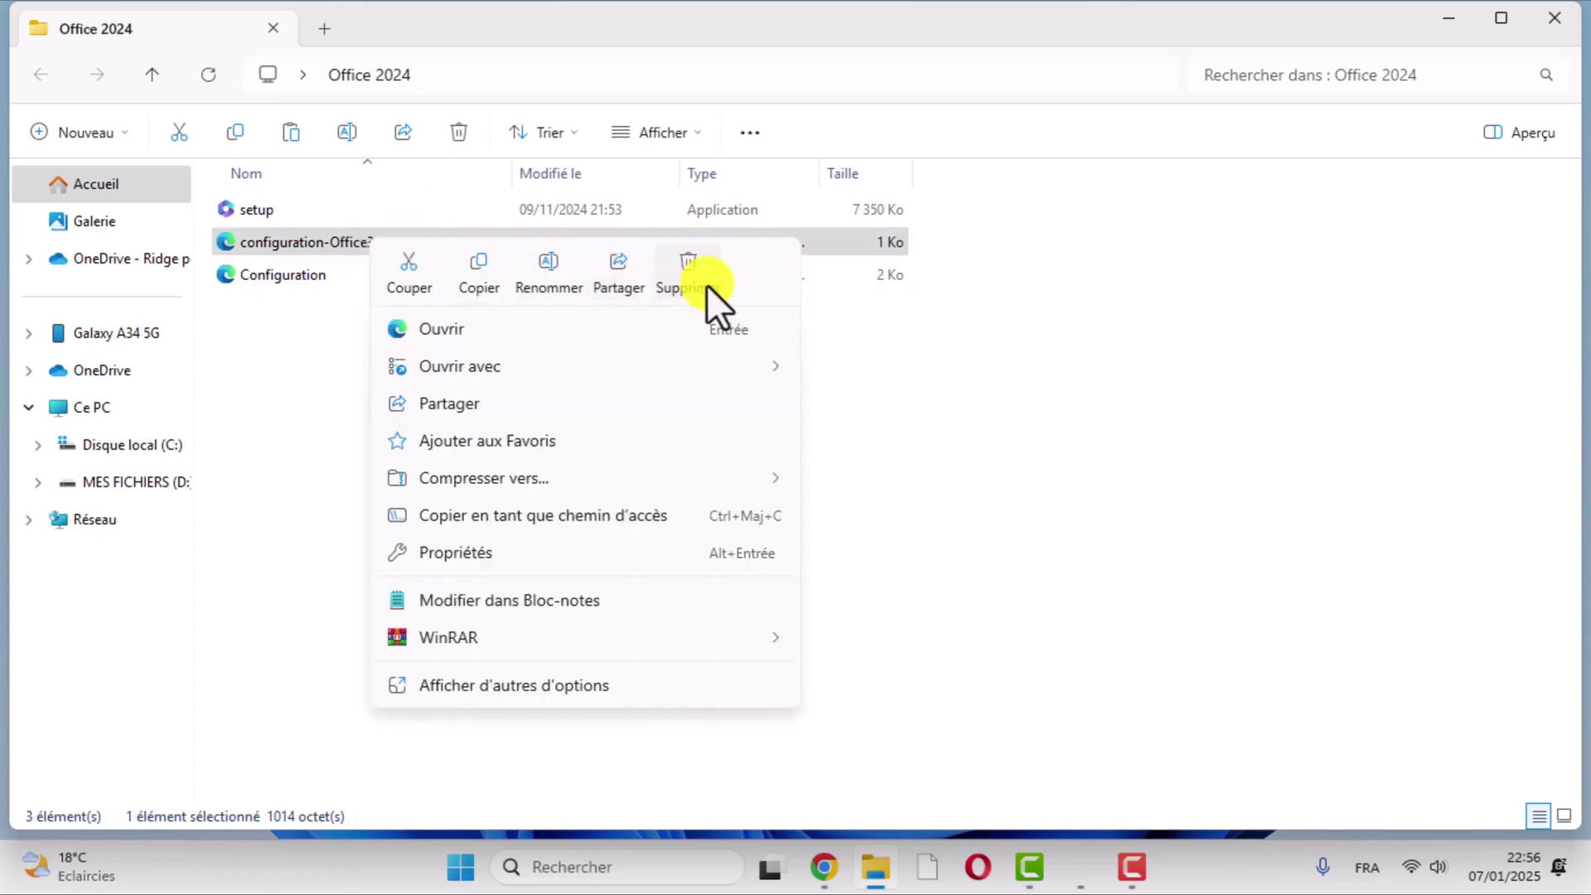
pyautogui.click(693, 266)
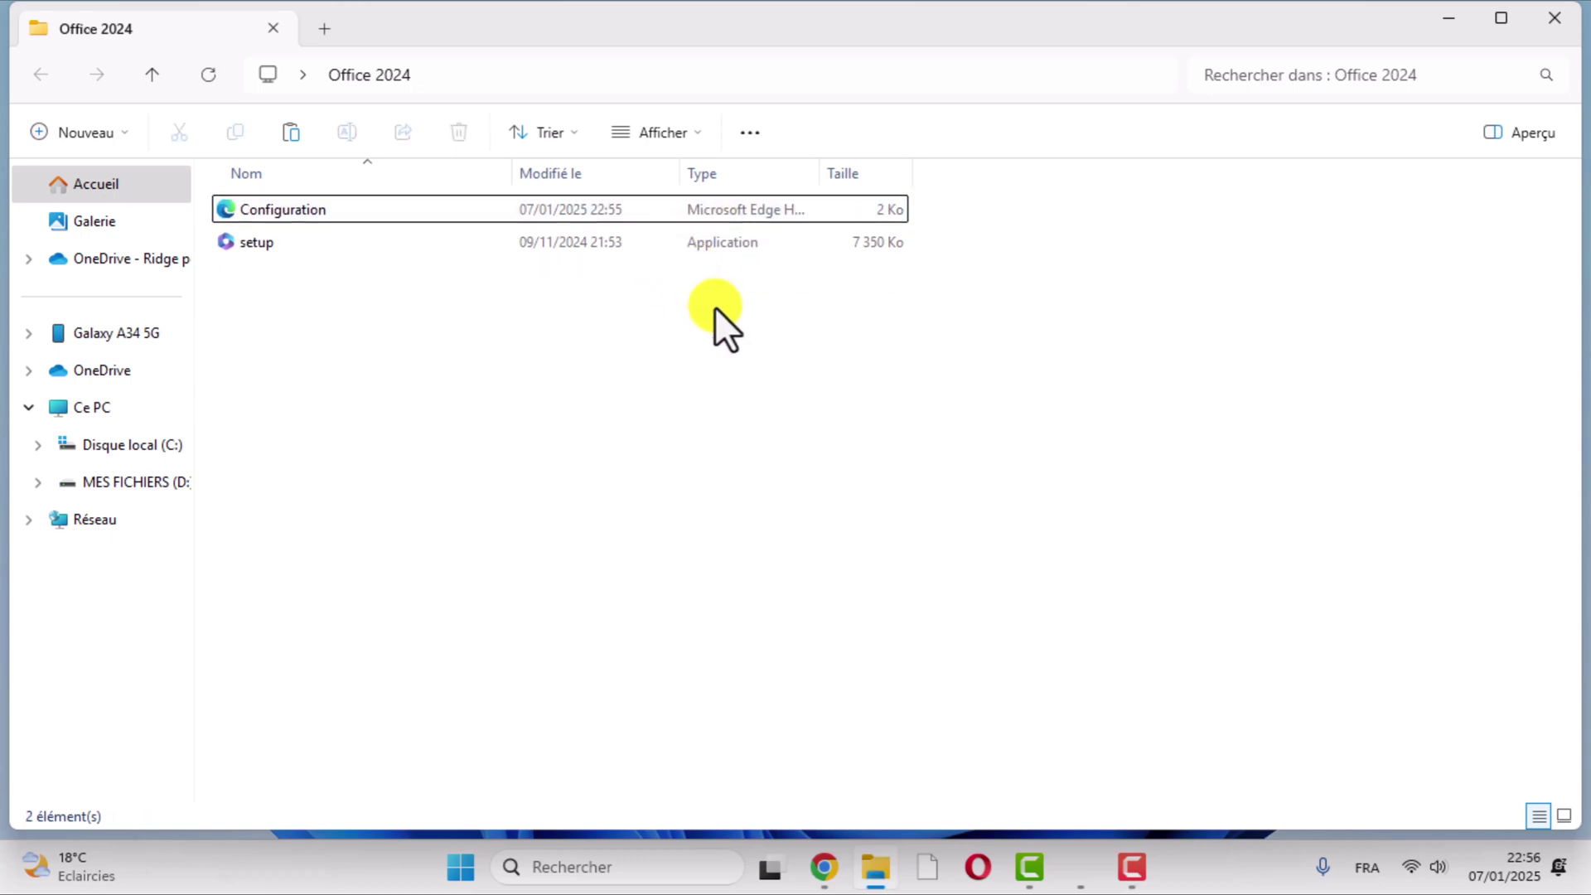
pyautogui.click(1555, 17)
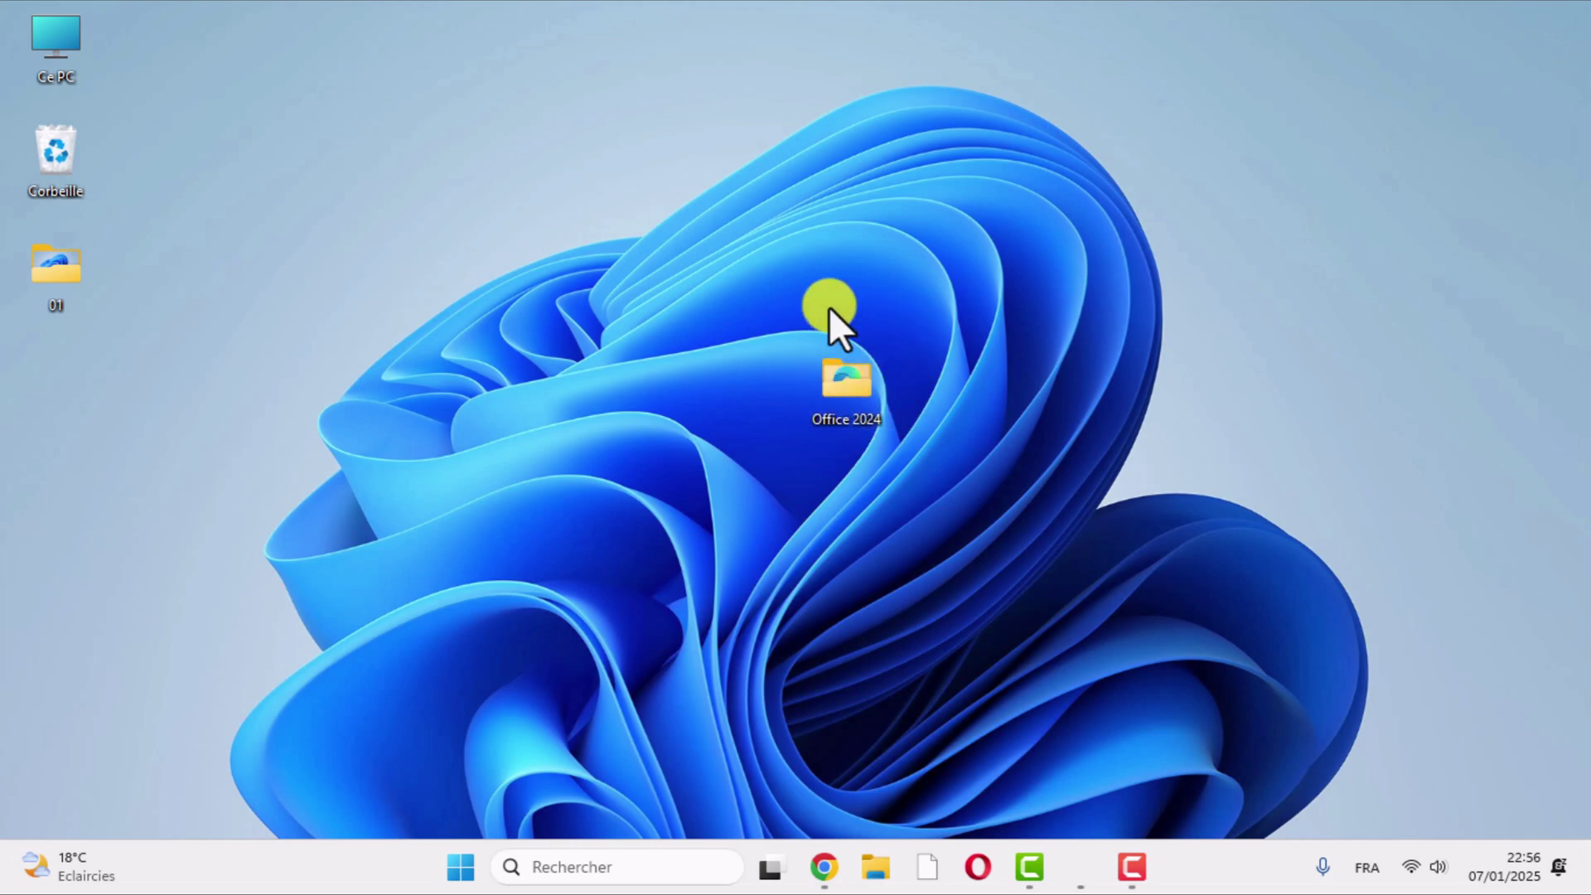
# - Cut the Office 2024 desktop folder and open a new File Explorer window
pyautogui.rightClick(845, 390)
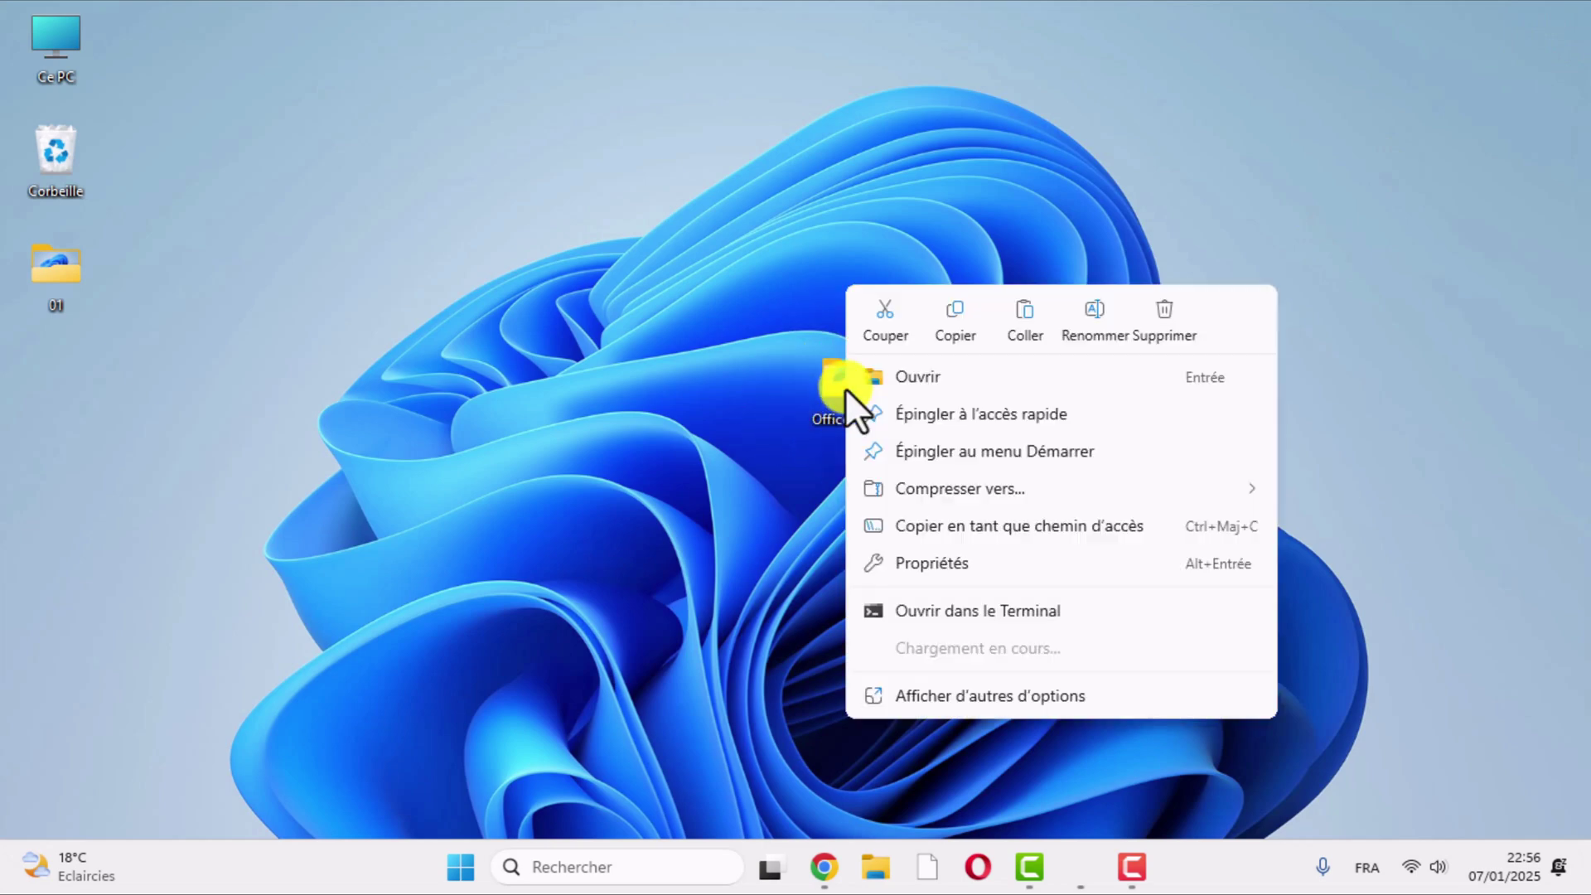
pyautogui.click(883, 313)
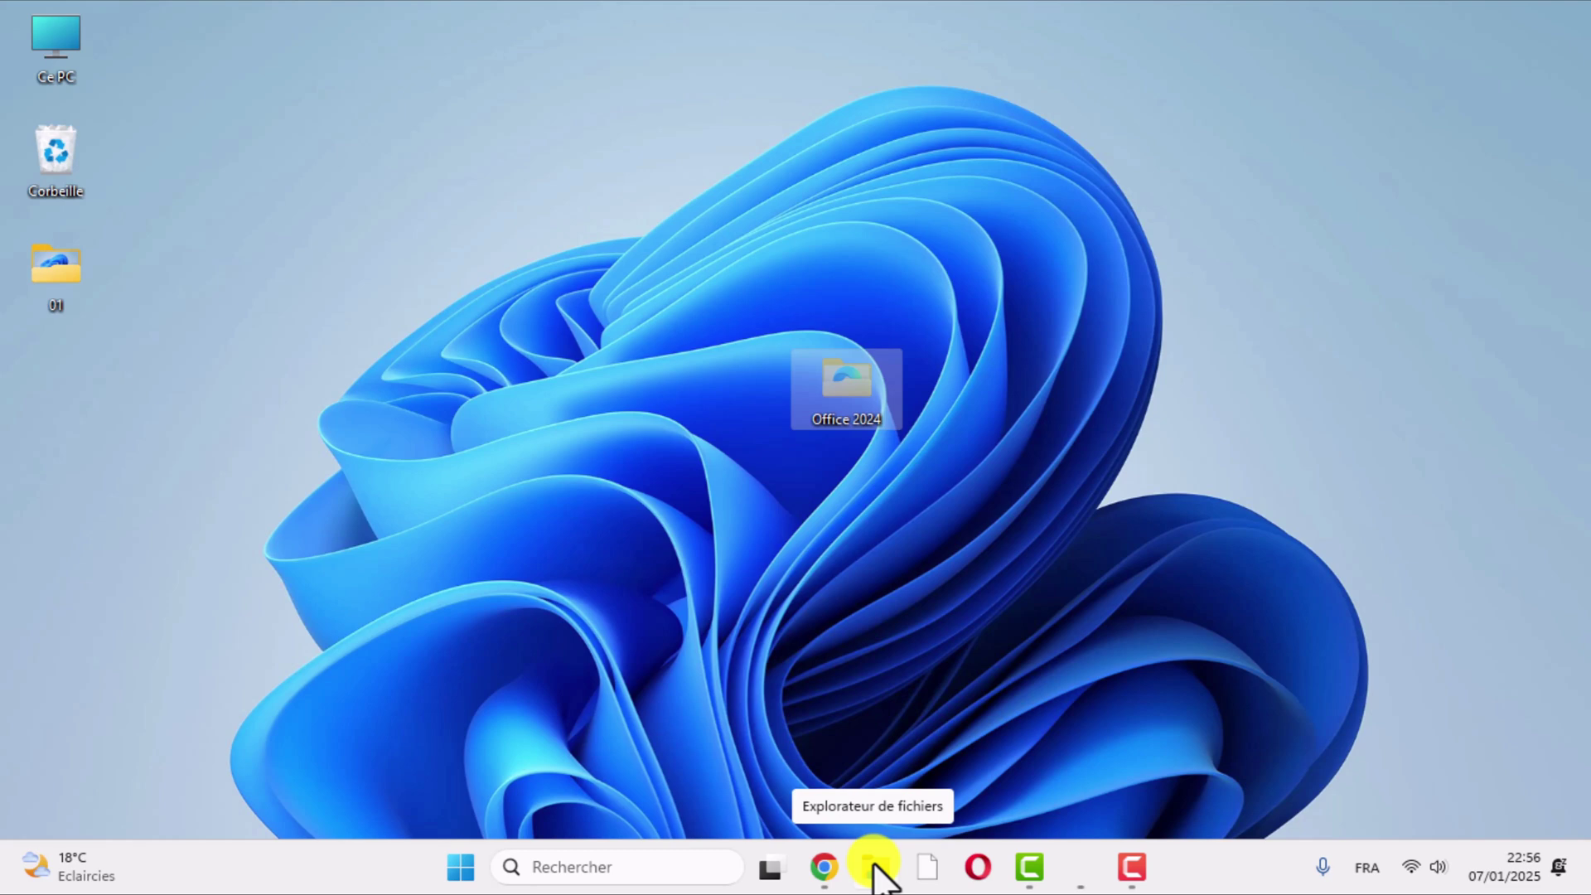
pyautogui.click(871, 867)
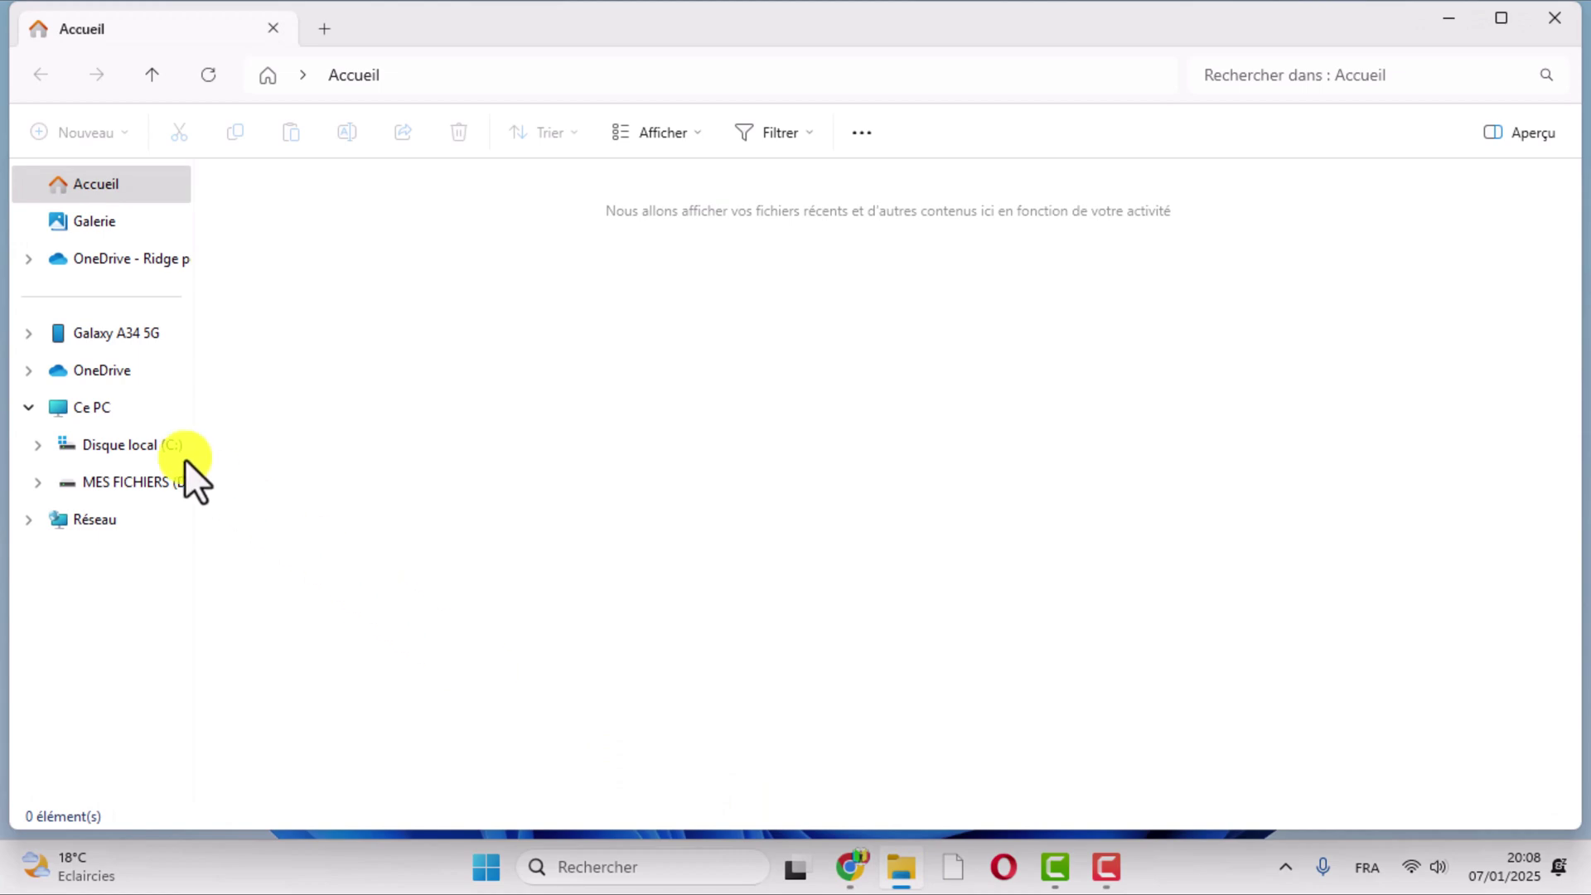
# - Paste the Office 2024 folder into Disque local (C:)
pyautogui.click(104, 407)
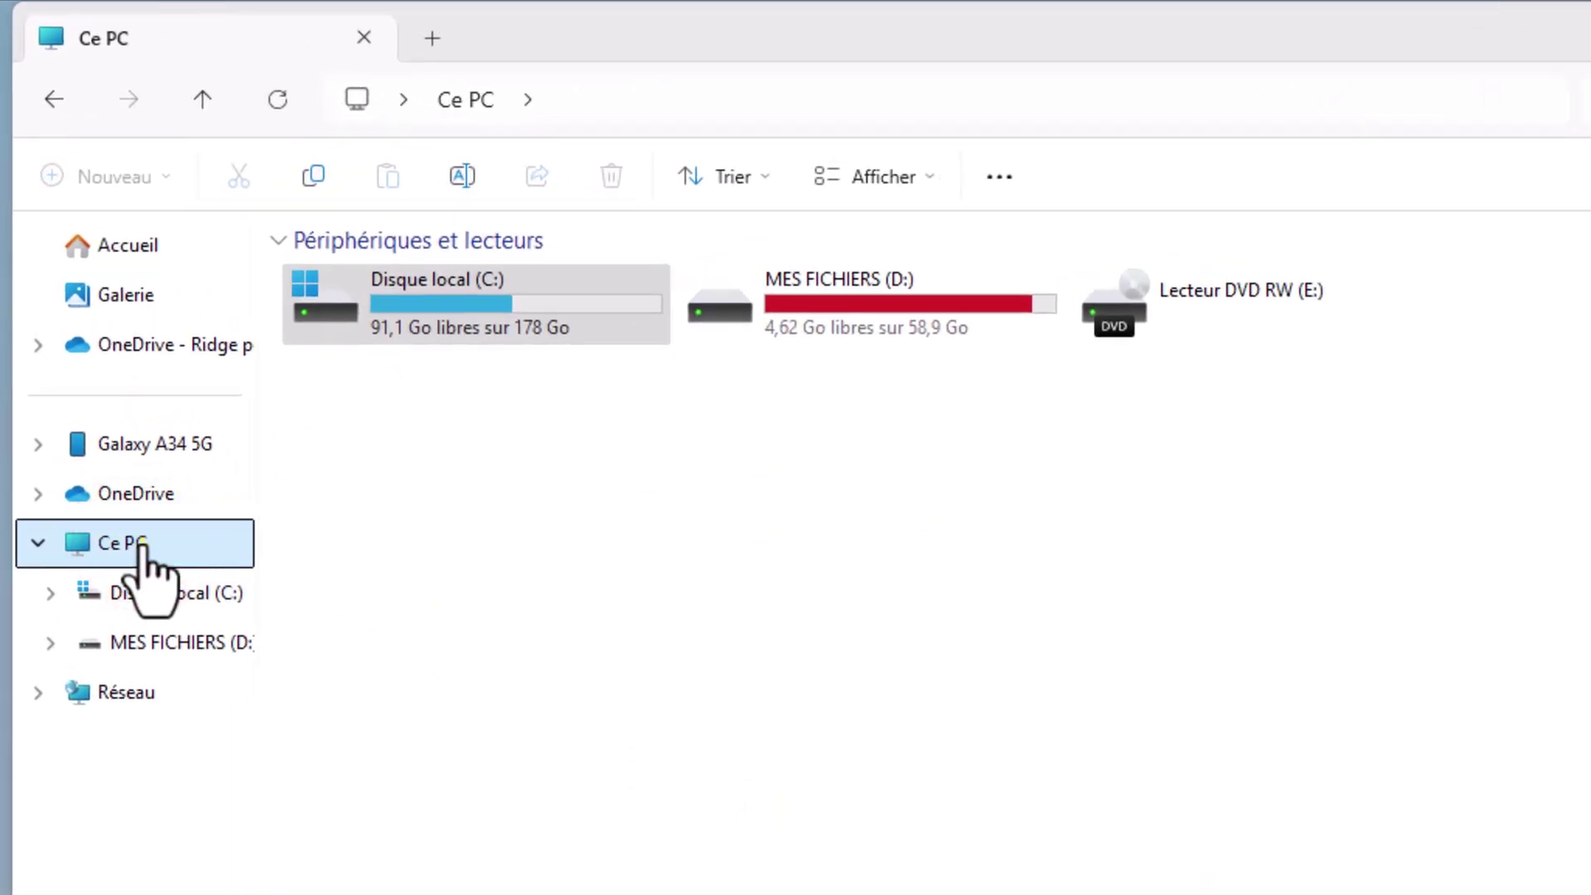
pyautogui.click(459, 323)
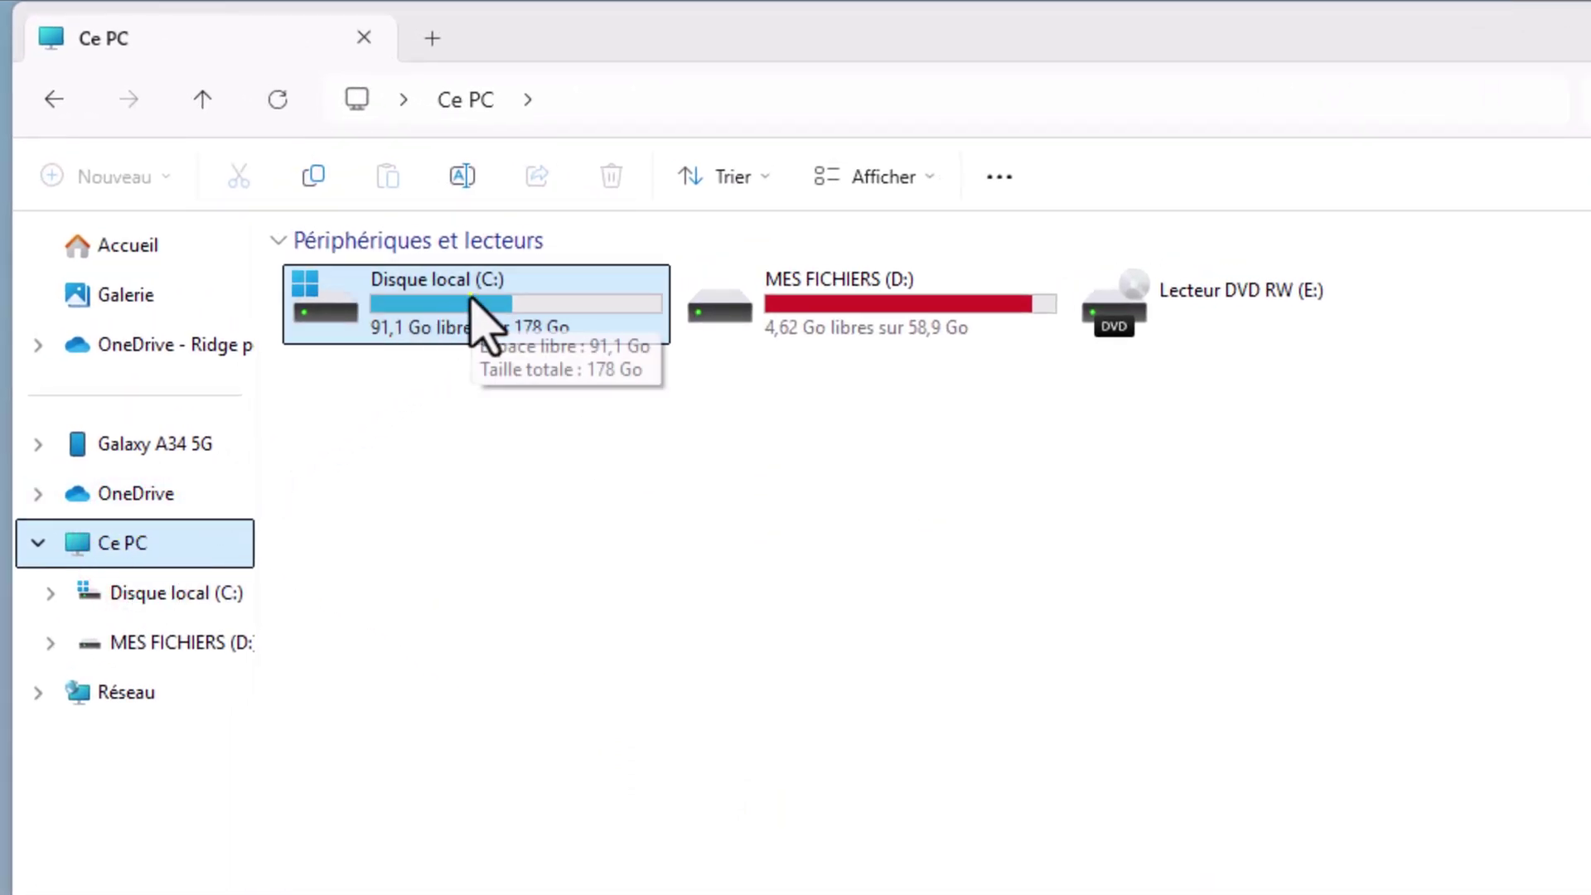
pyautogui.doubleClick(474, 306)
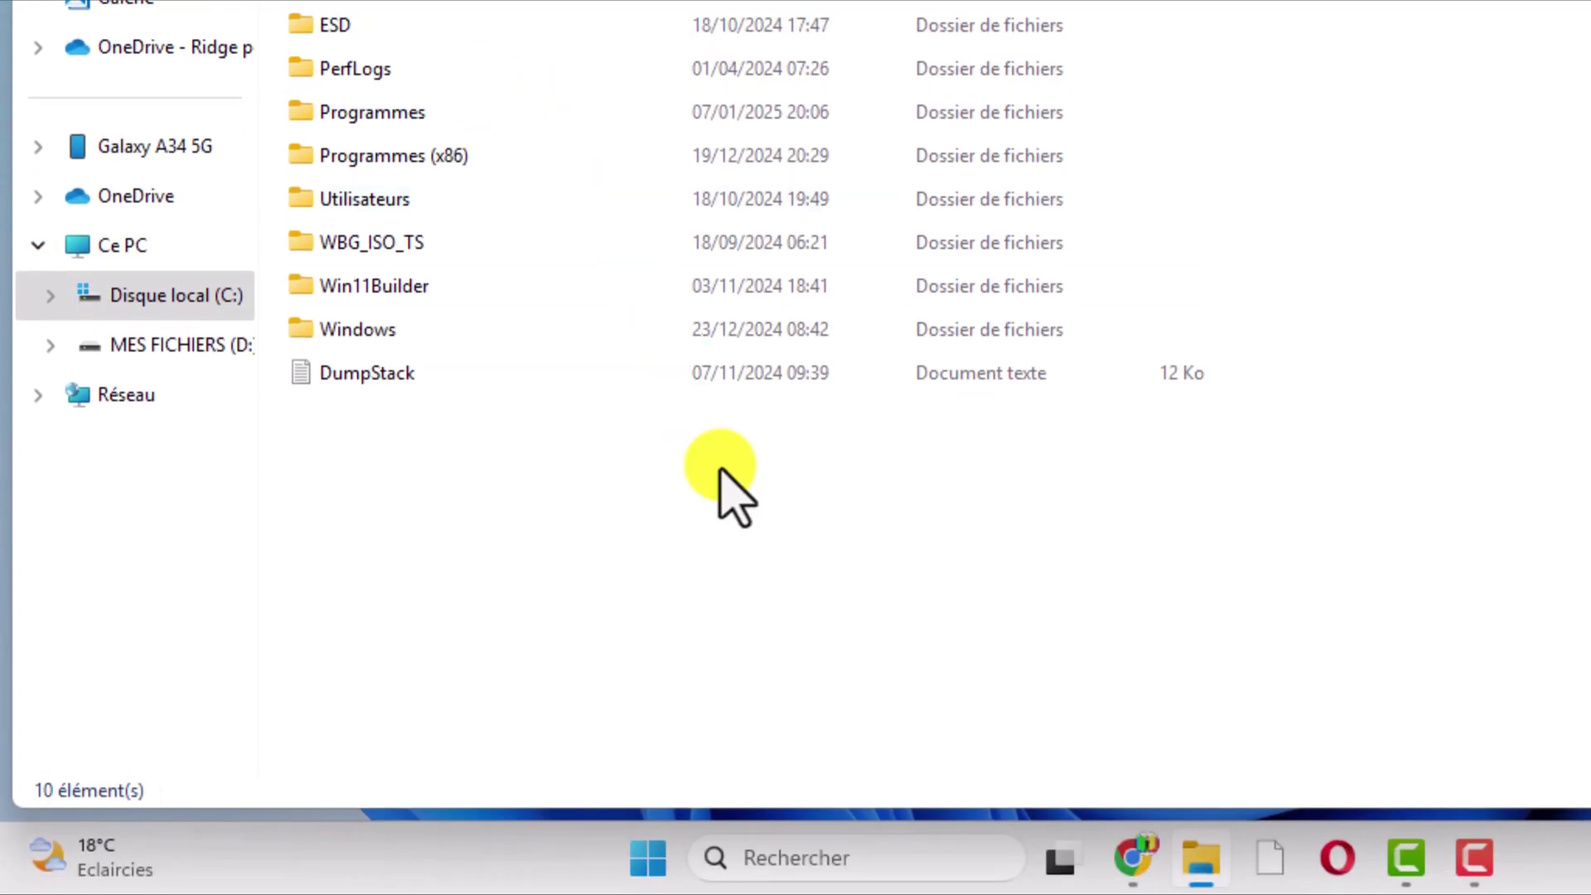
pyautogui.rightClick(753, 547)
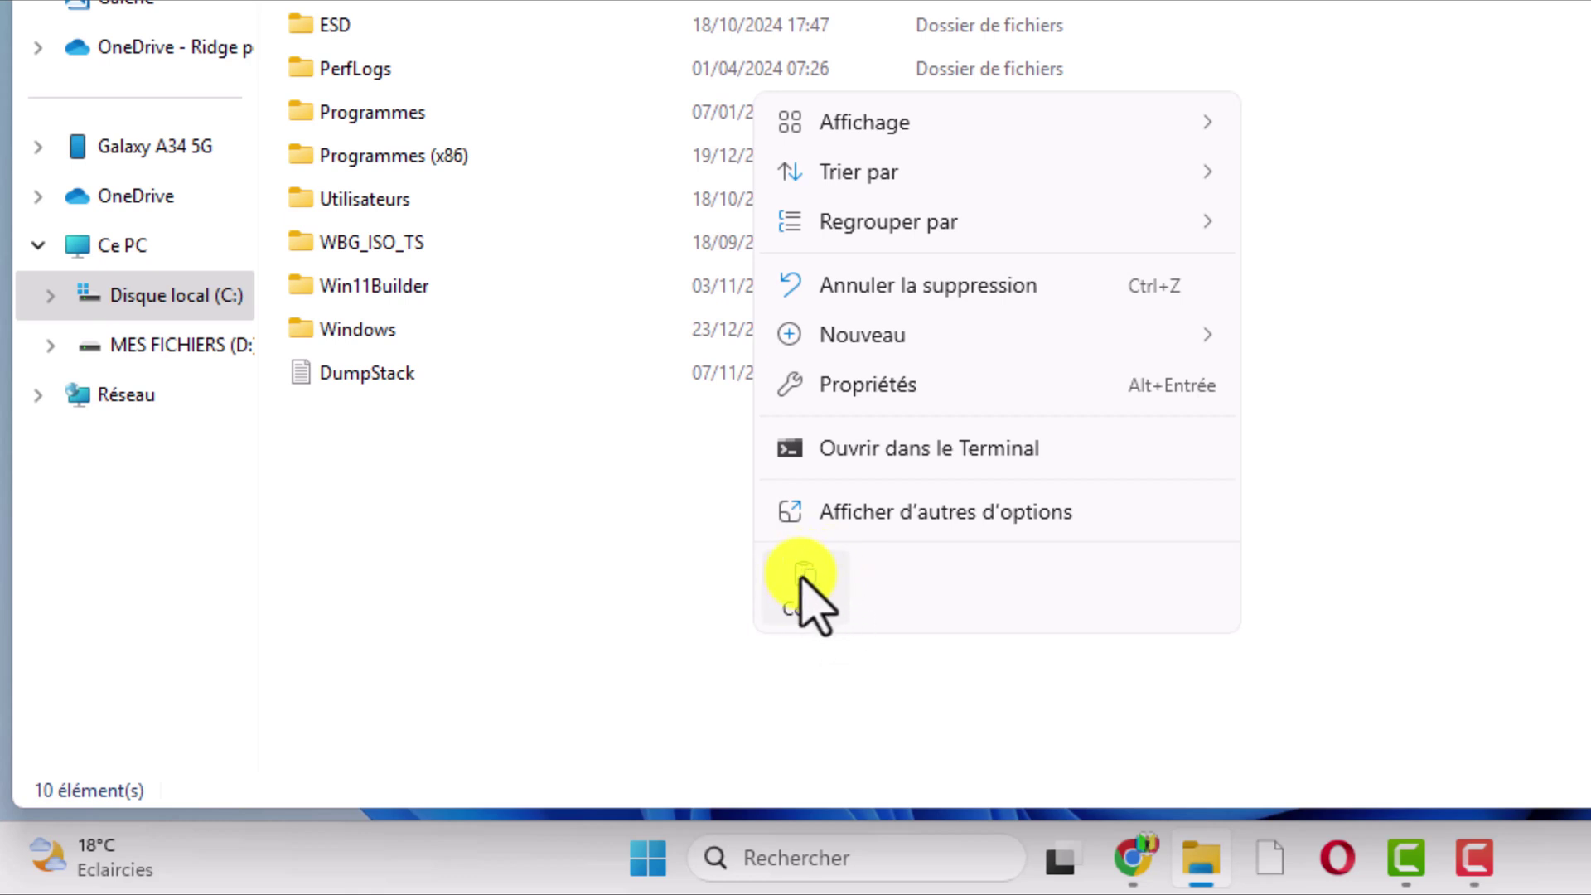
pyautogui.click(801, 579)
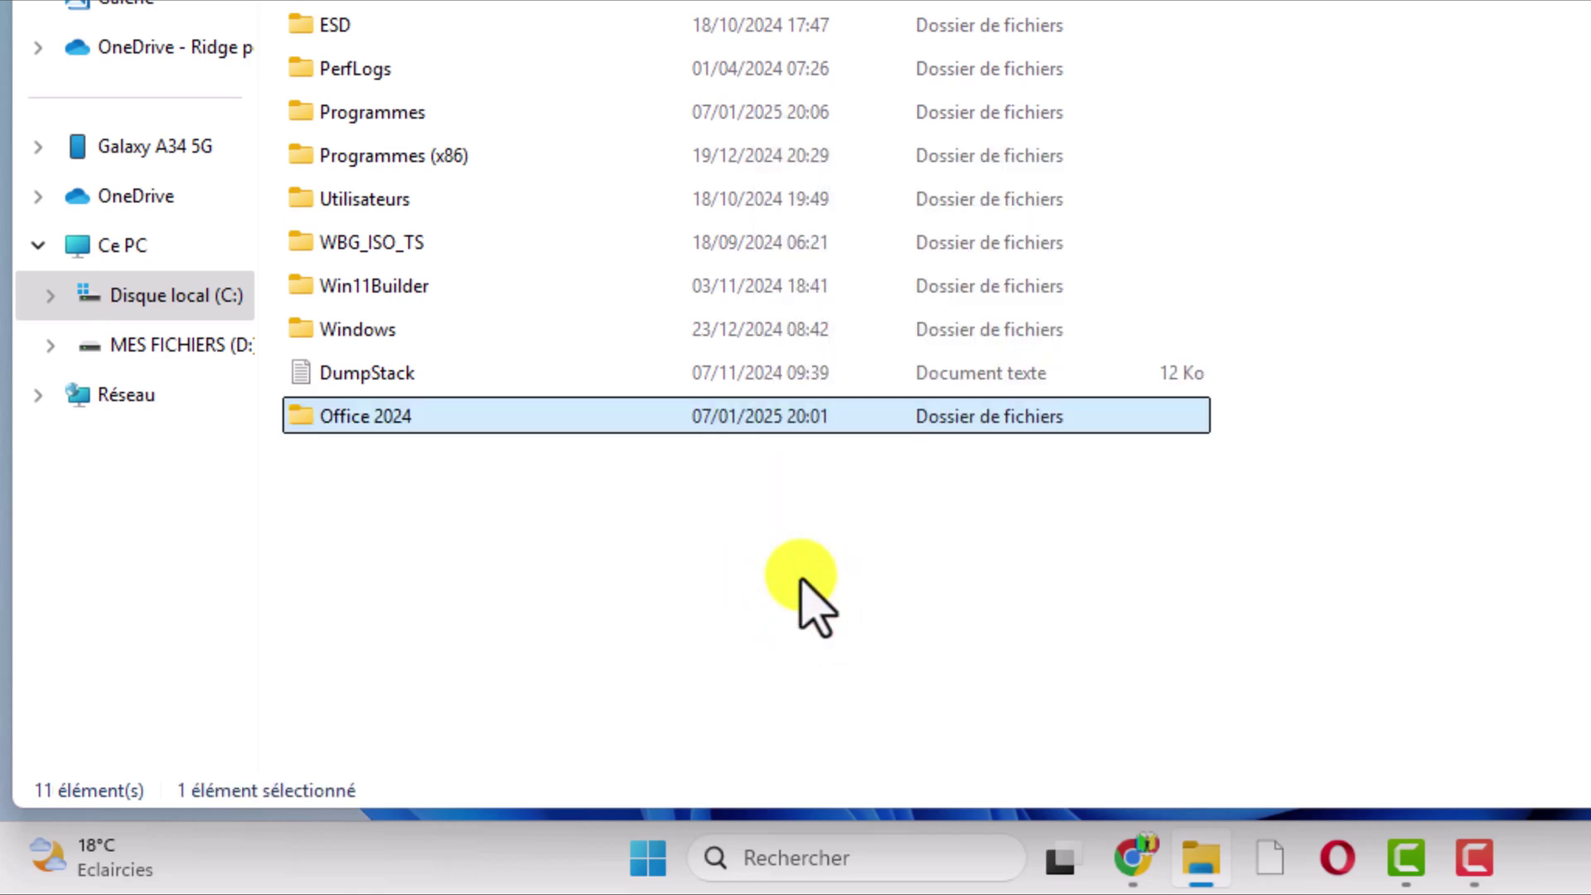
pyautogui.click(801, 579)
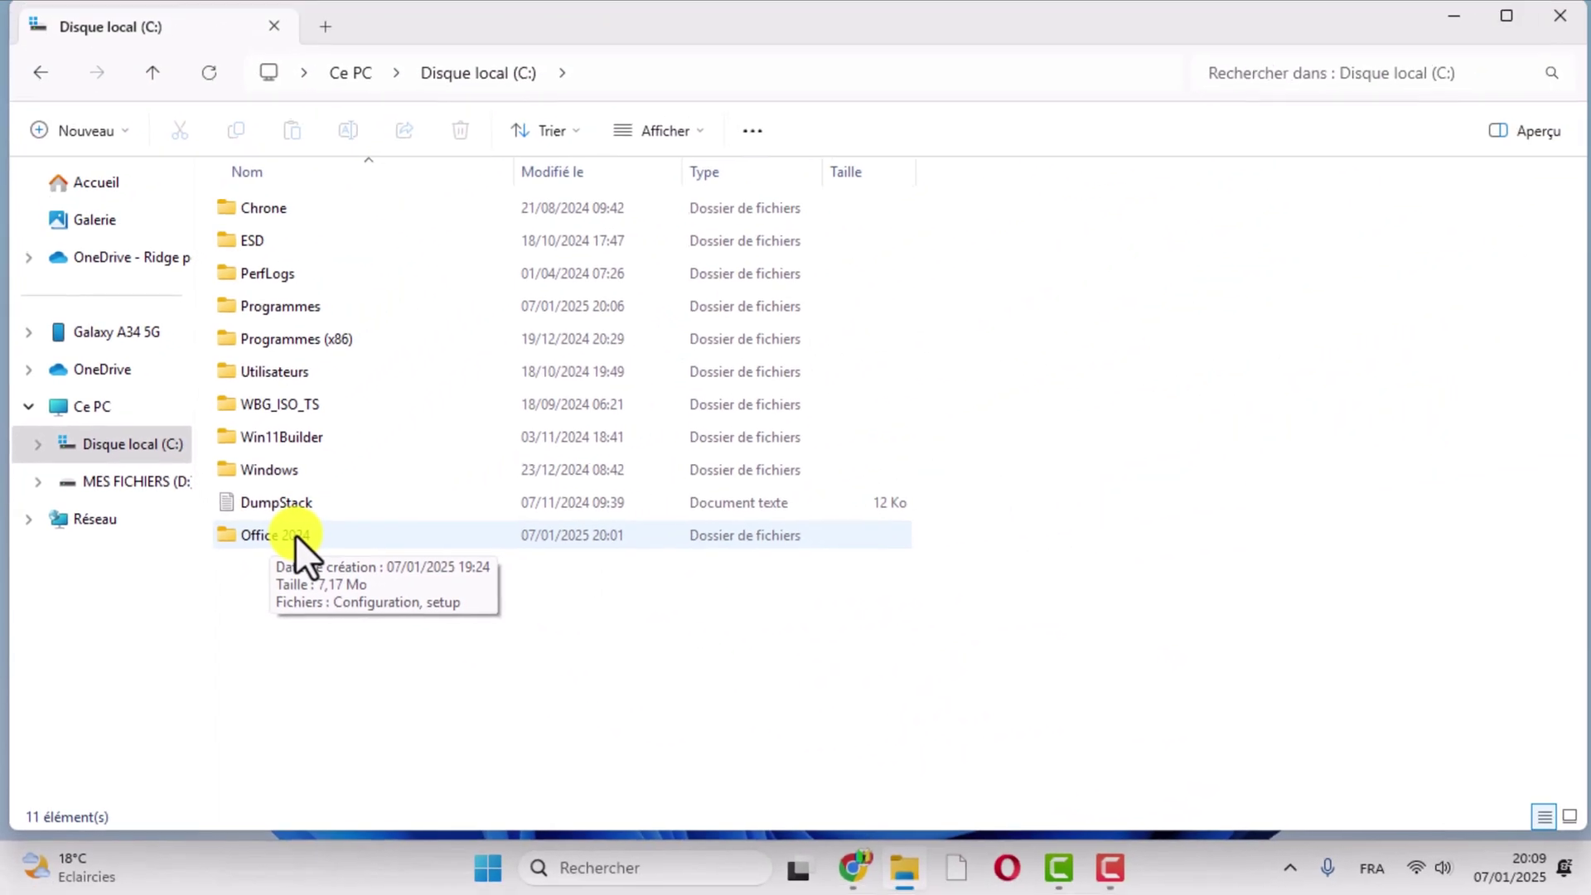
# - Copy the C:\Office 2024 folder path from the address bar and minimize the window
pyautogui.doubleClick(294, 535)
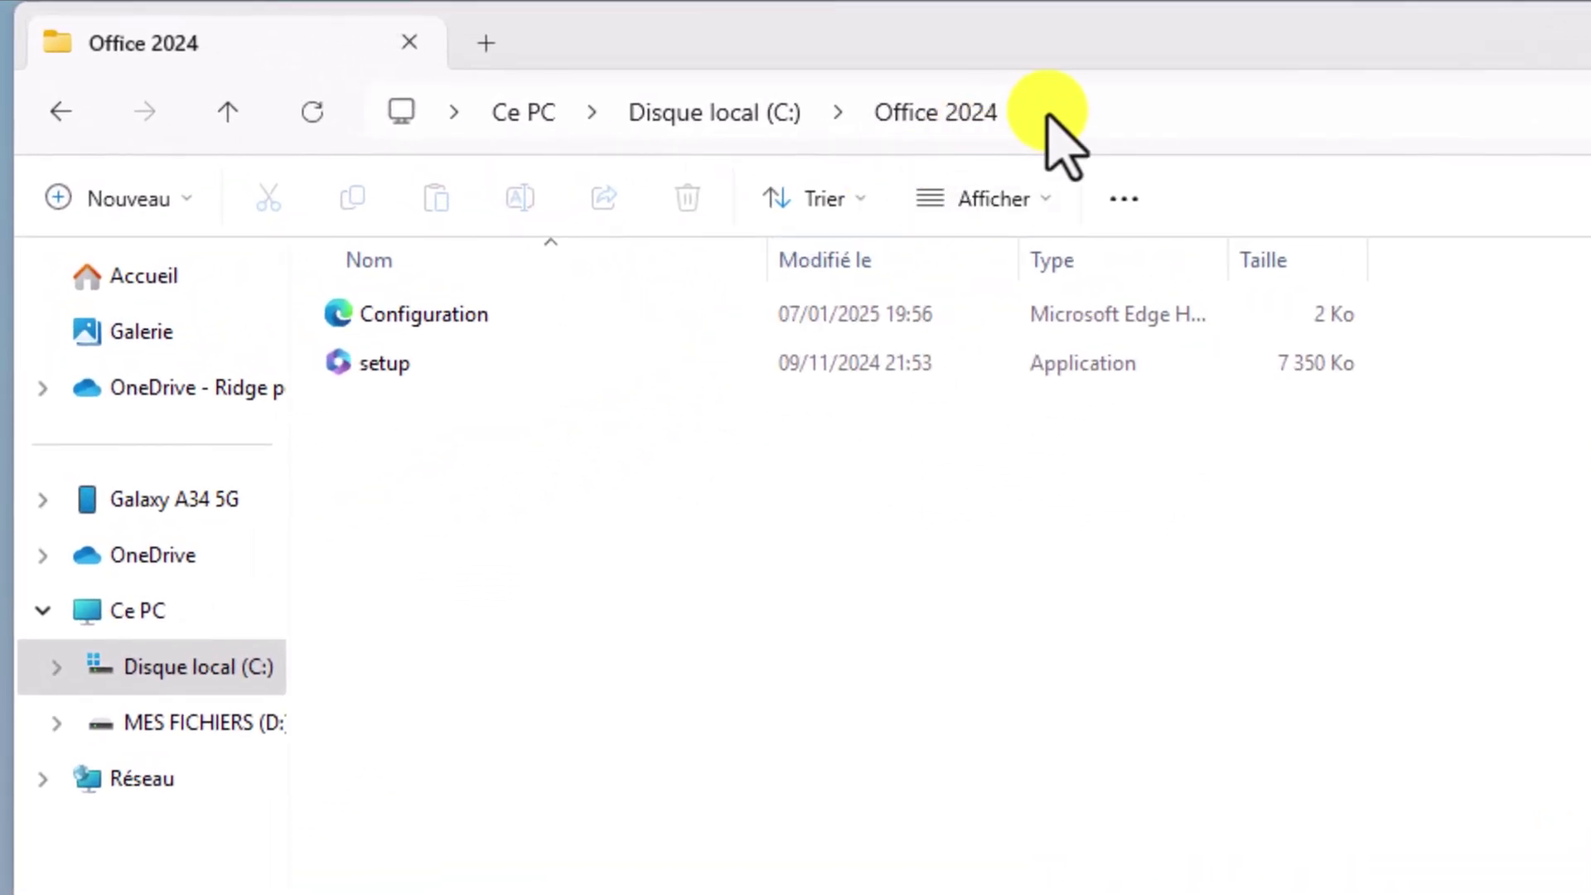
pyautogui.click(1054, 109)
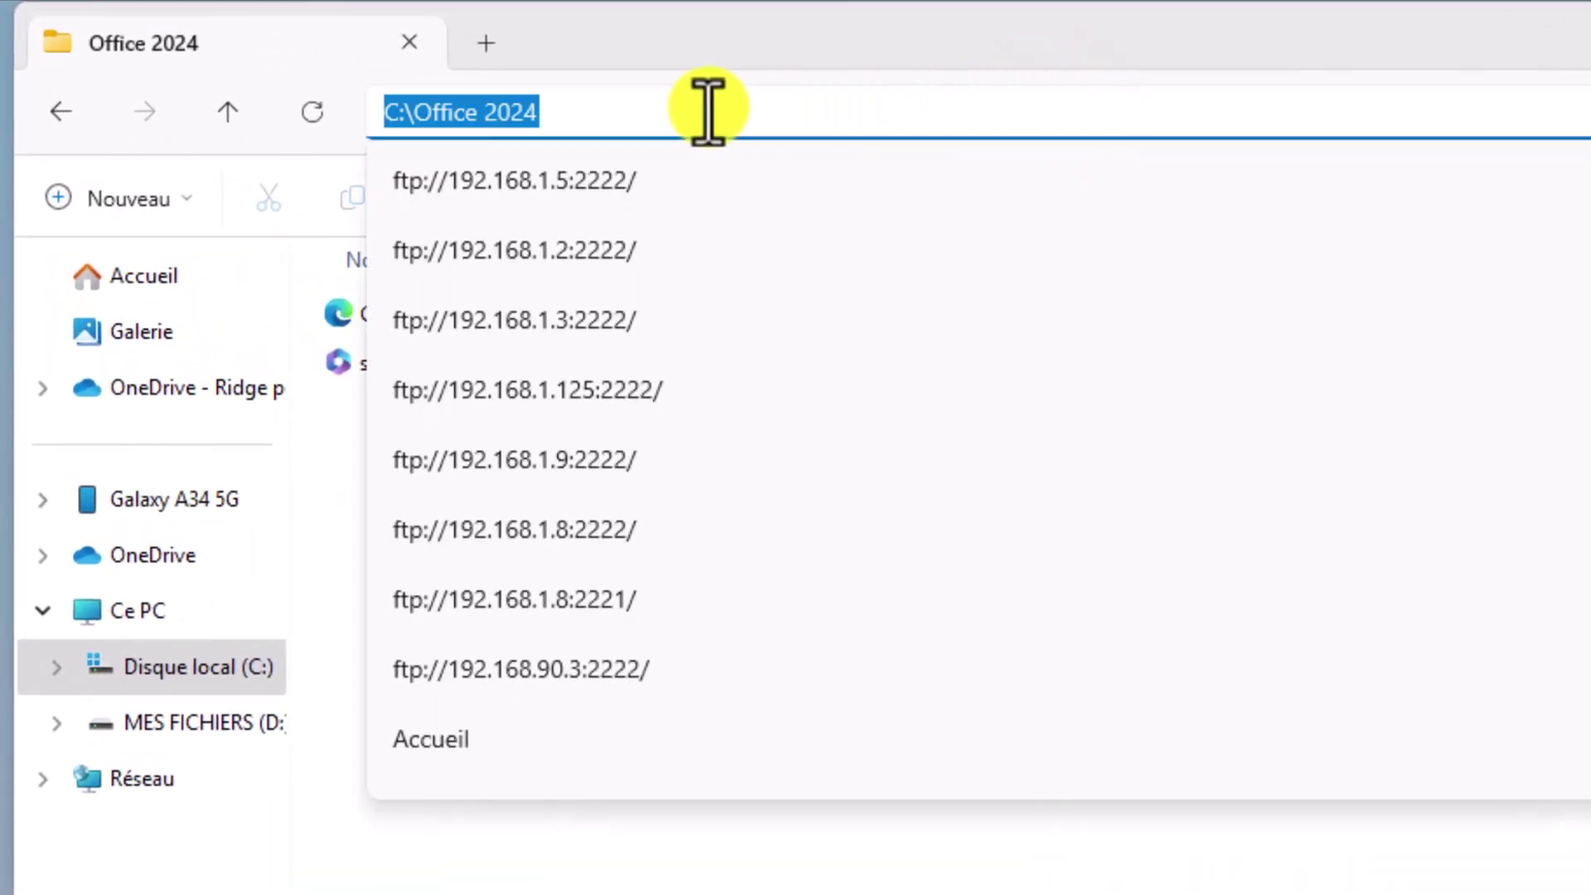
pyautogui.rightClick(474, 112)
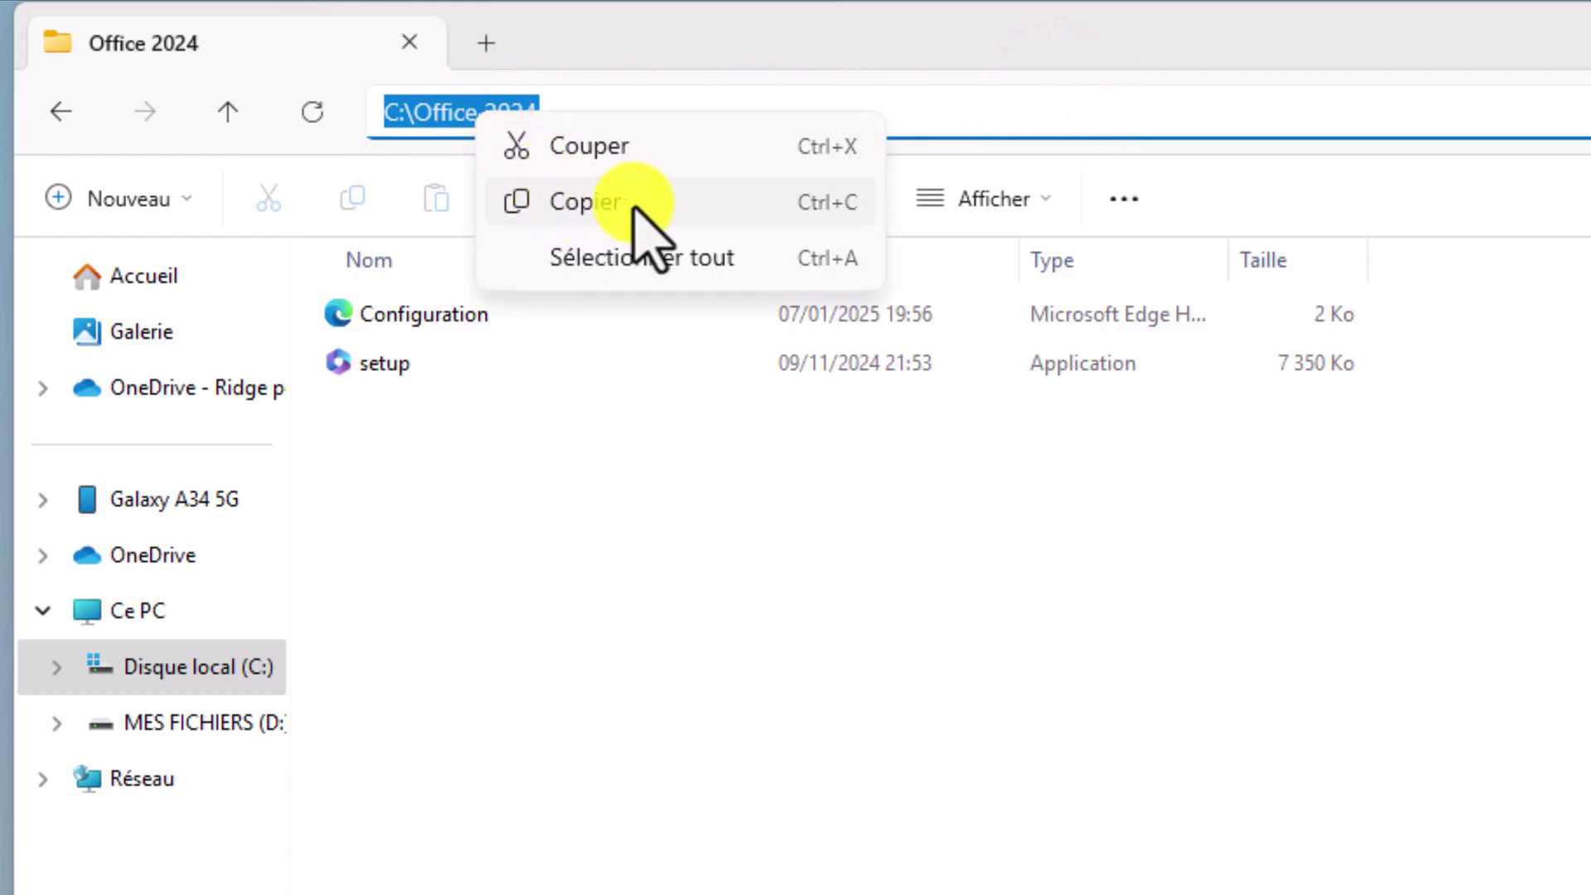
pyautogui.click(593, 201)
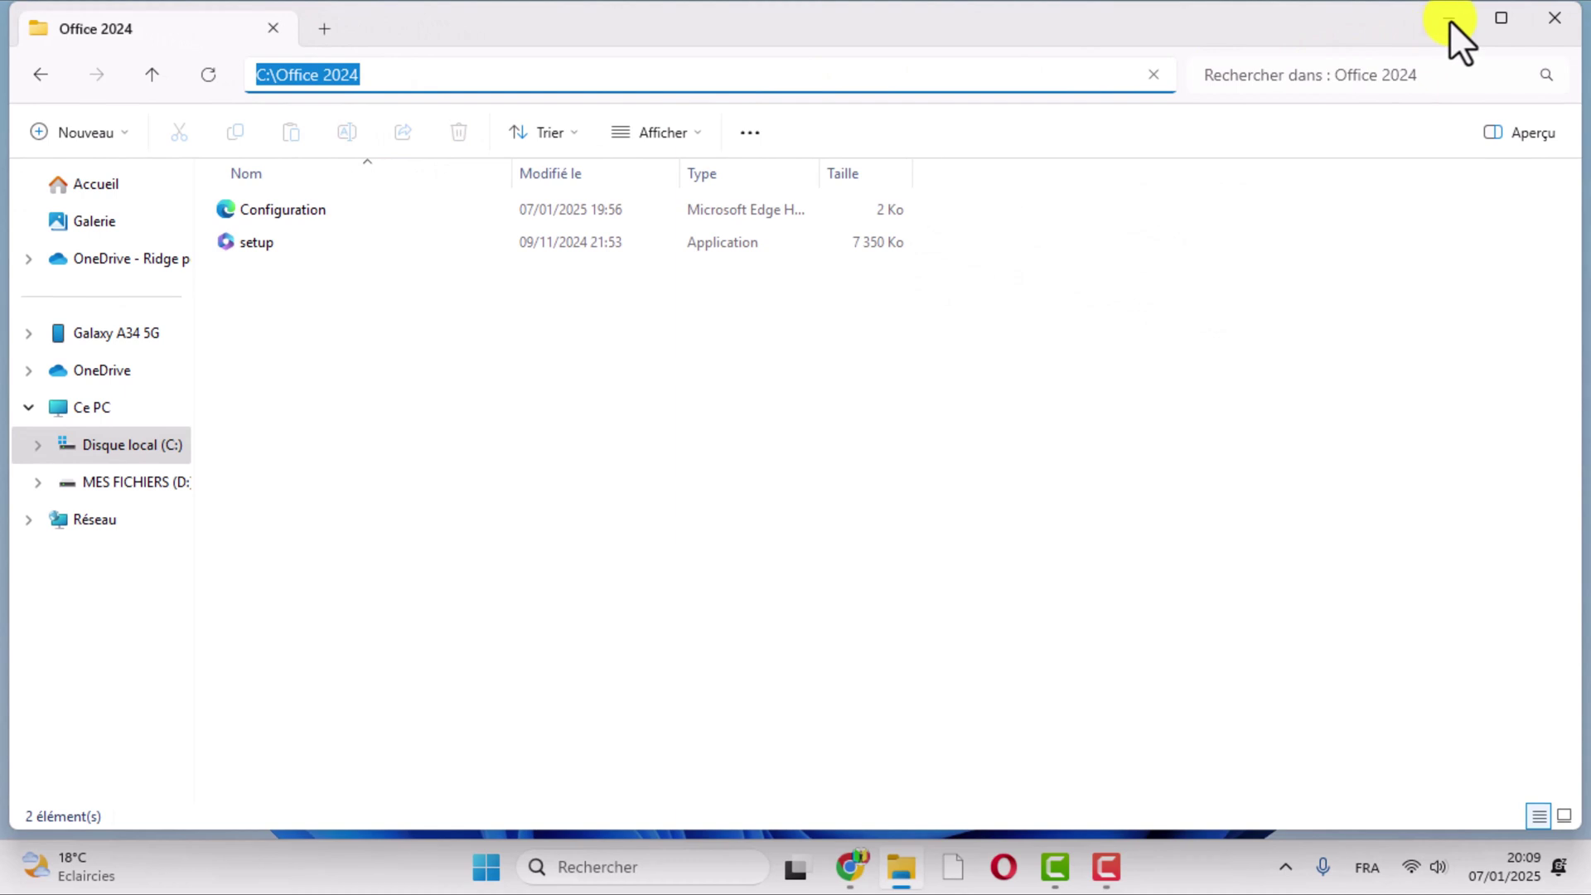
pyautogui.click(1449, 20)
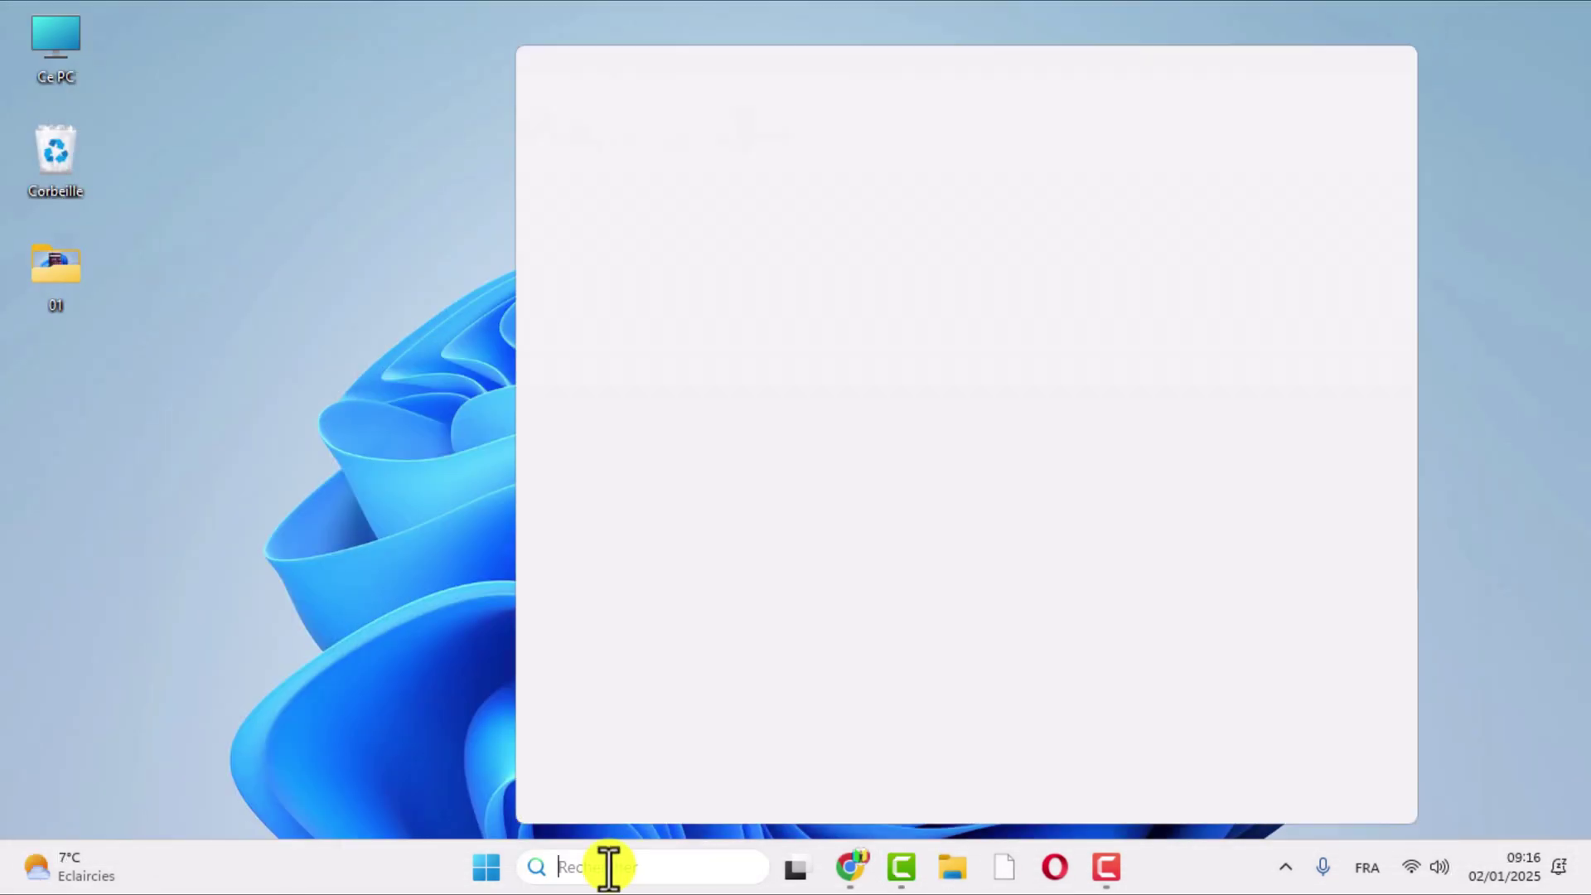
# - Search 'inv' and launch Invite de commandes as administrator
pyautogui.write('inv')
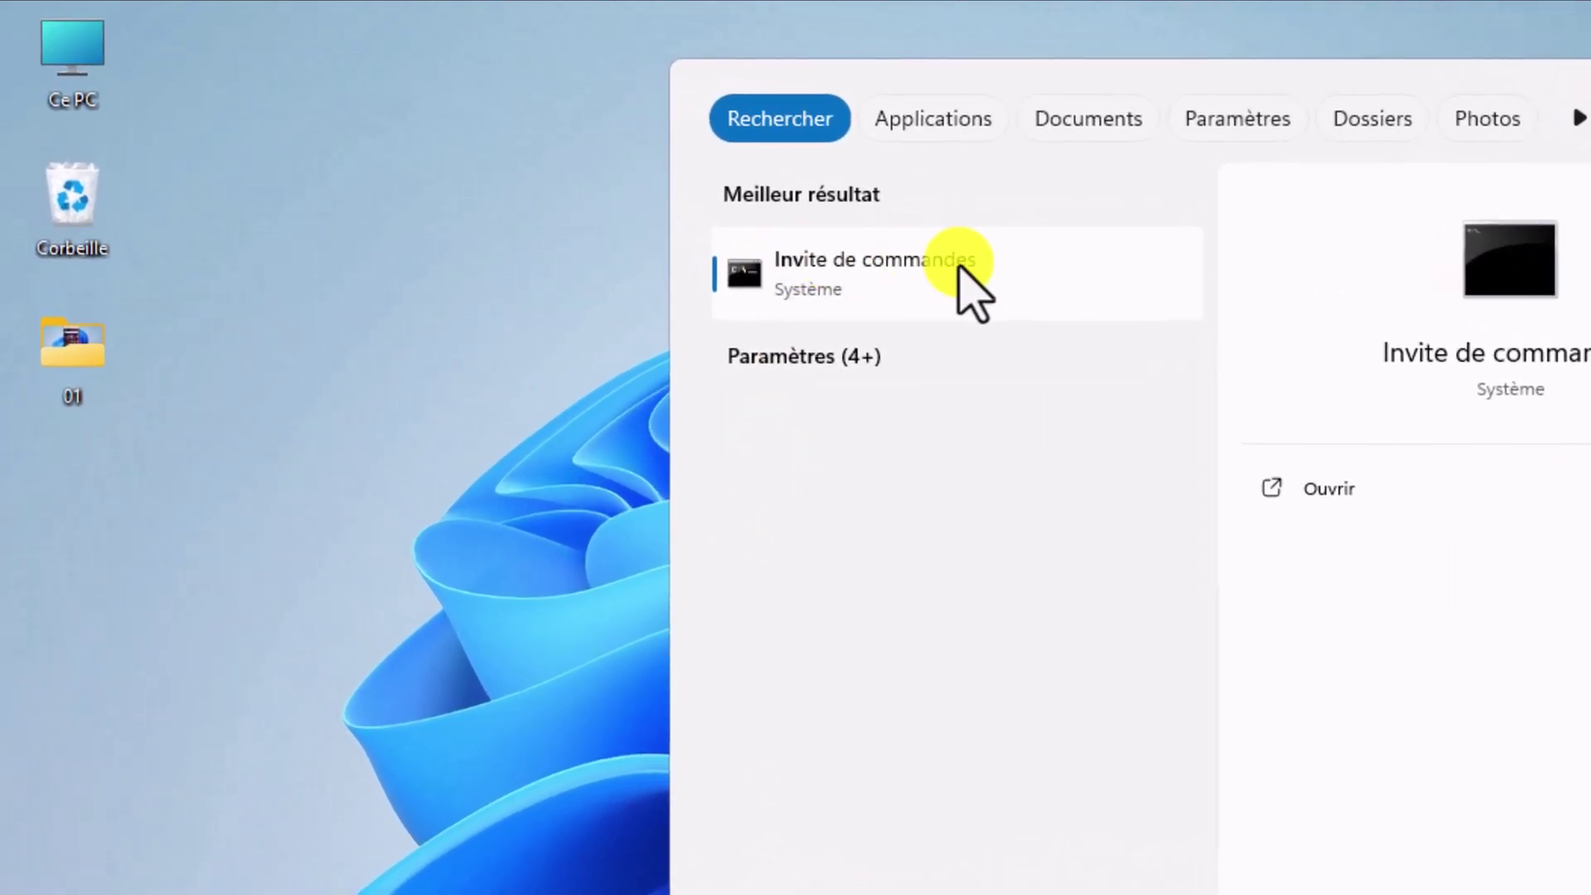
pyautogui.rightClick(881, 267)
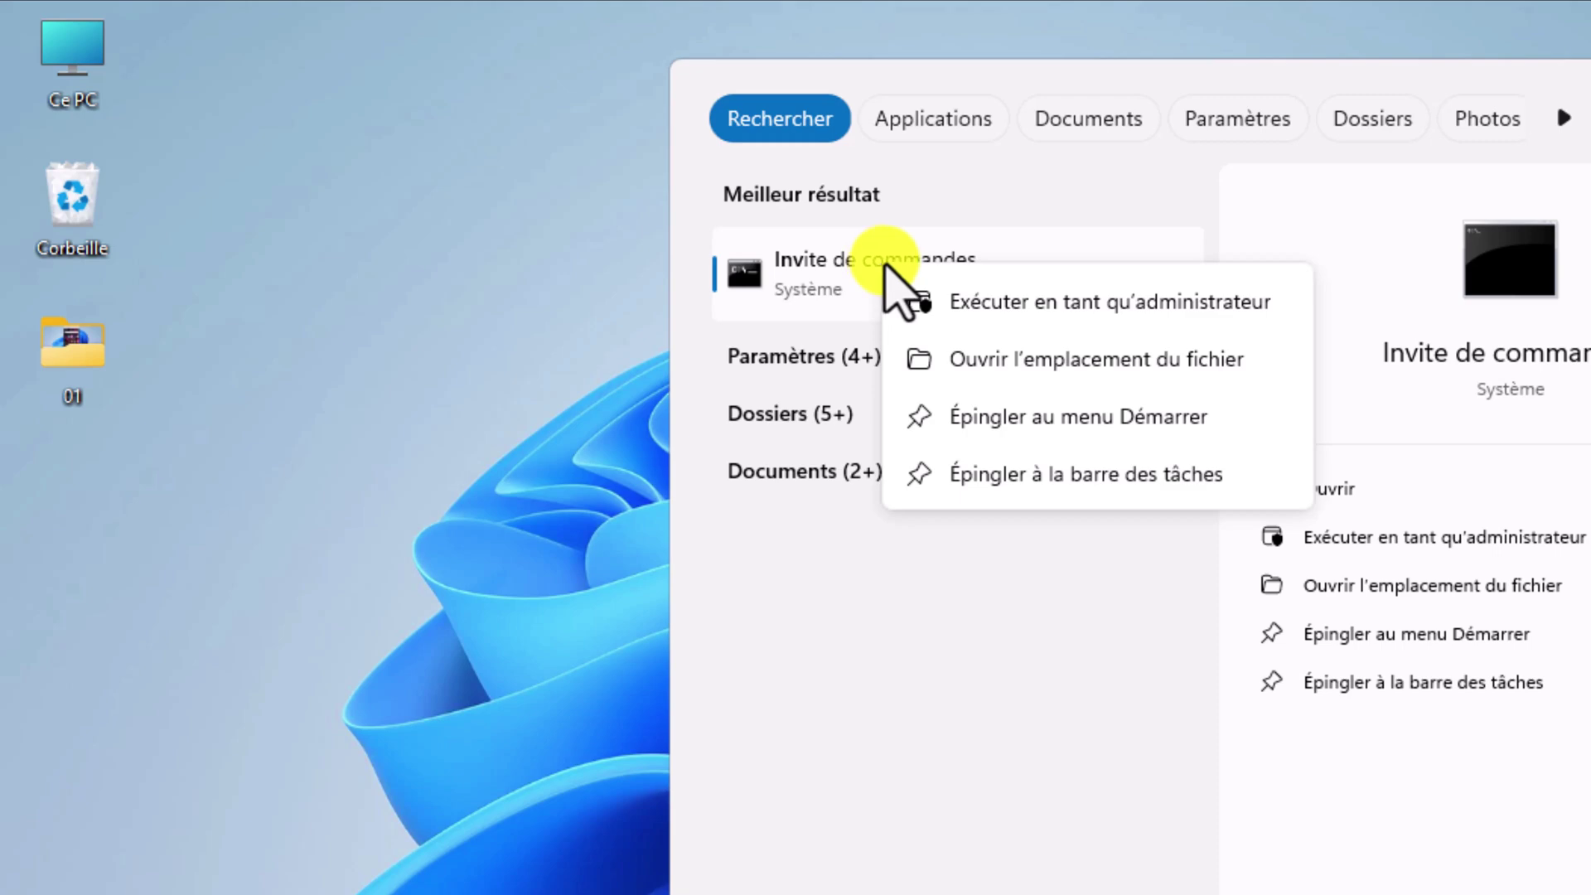
pyautogui.click(1089, 300)
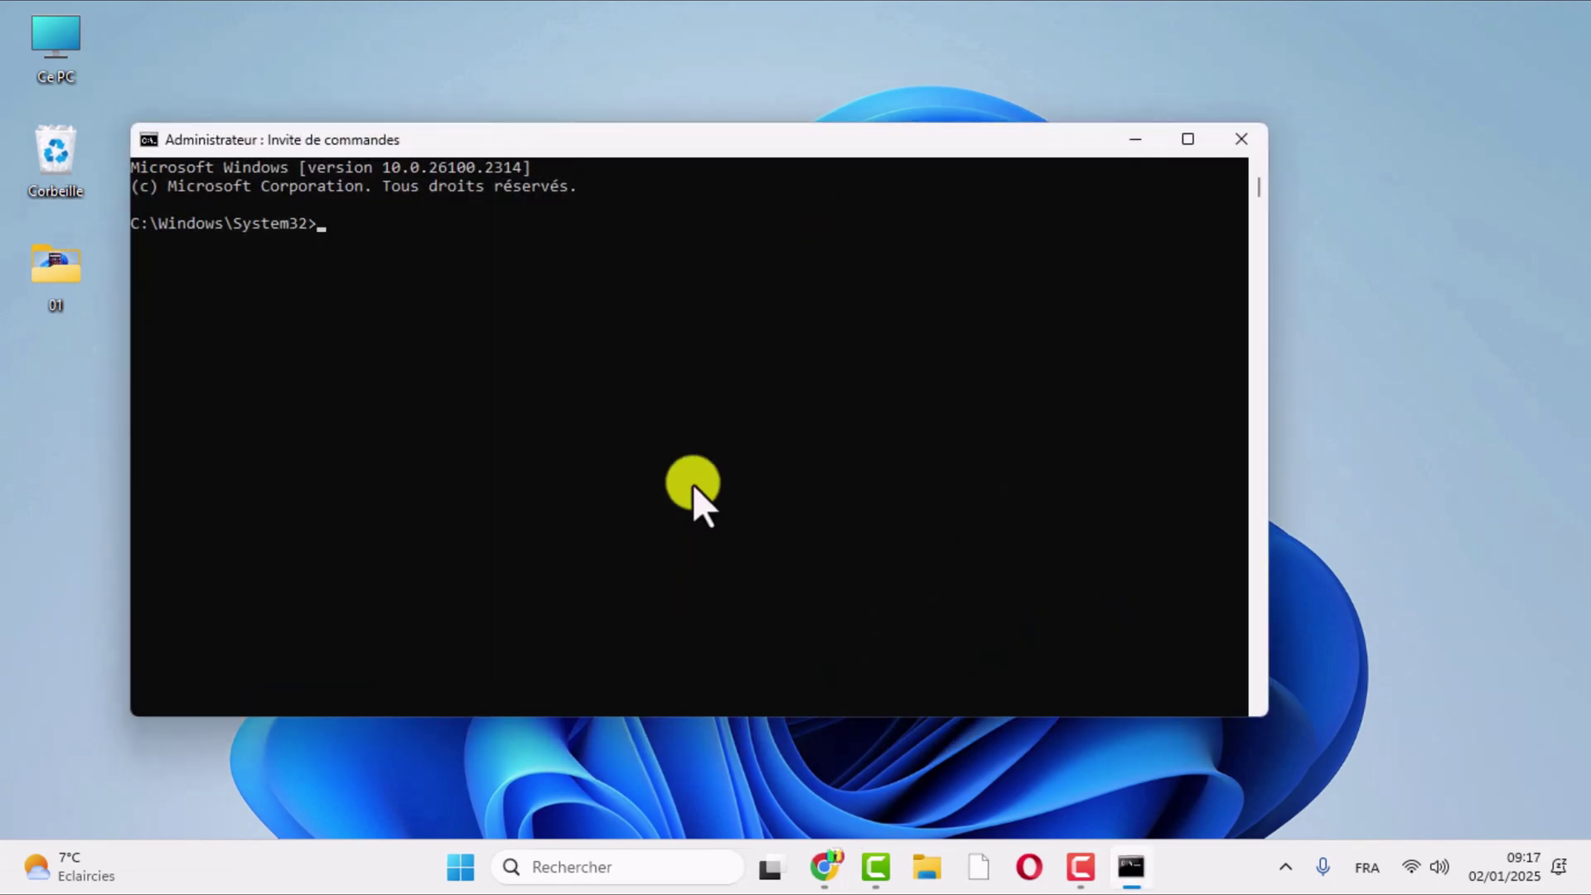
# - Change Command Prompt's directory to C:\Office 2024 using cd with the pasted path
pyautogui.moveTo(707, 157); pyautogui.dragTo(809, 137)
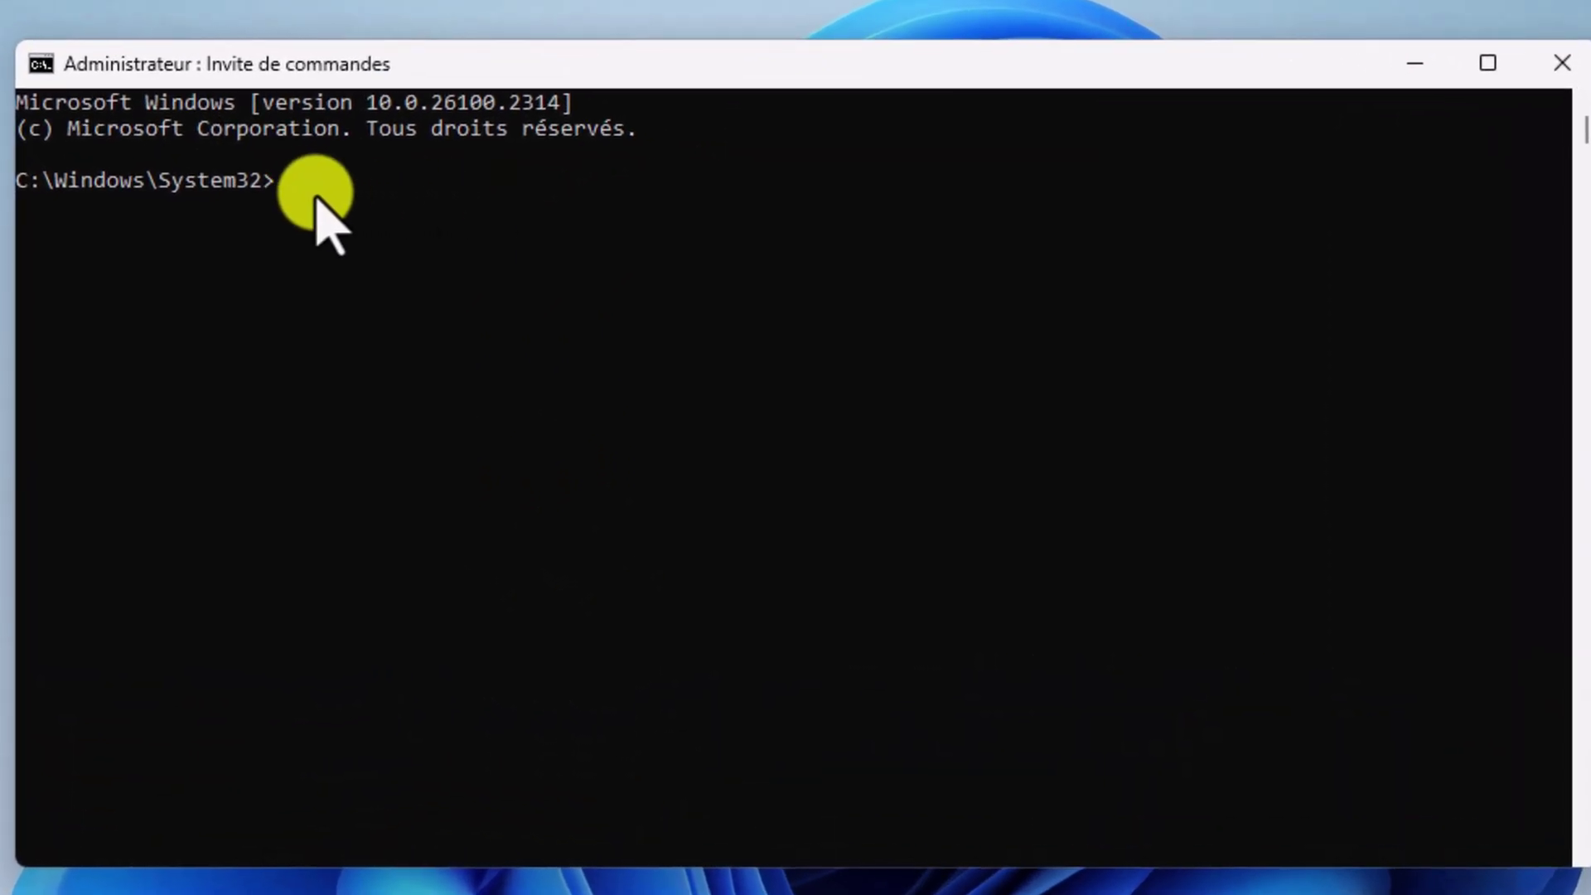
pyautogui.write('cd')
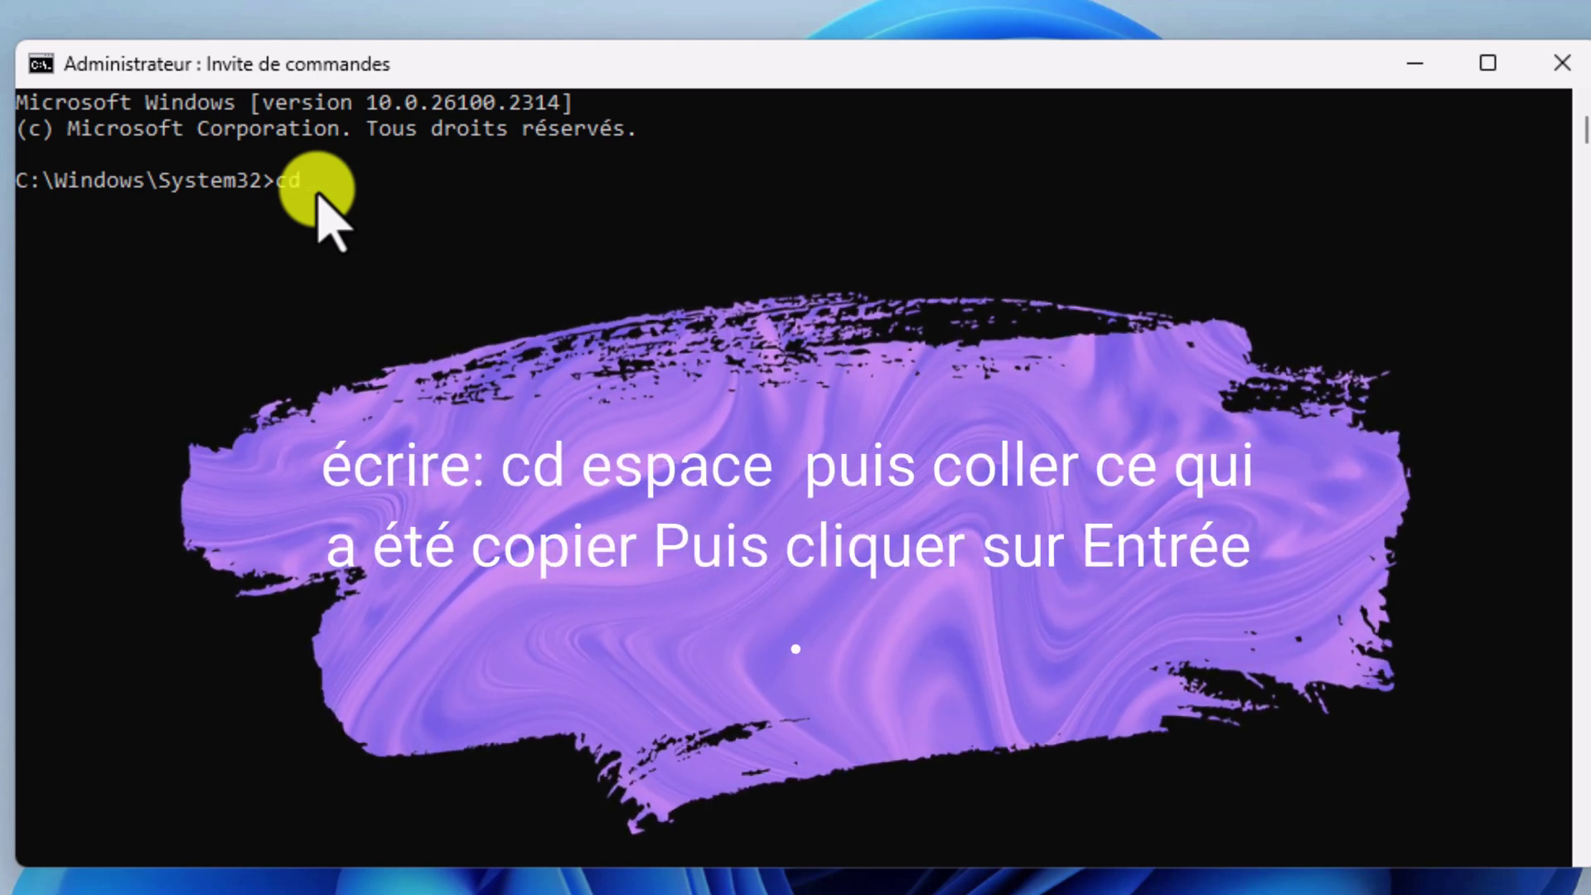
pyautogui.write('C:\\Office 2024')
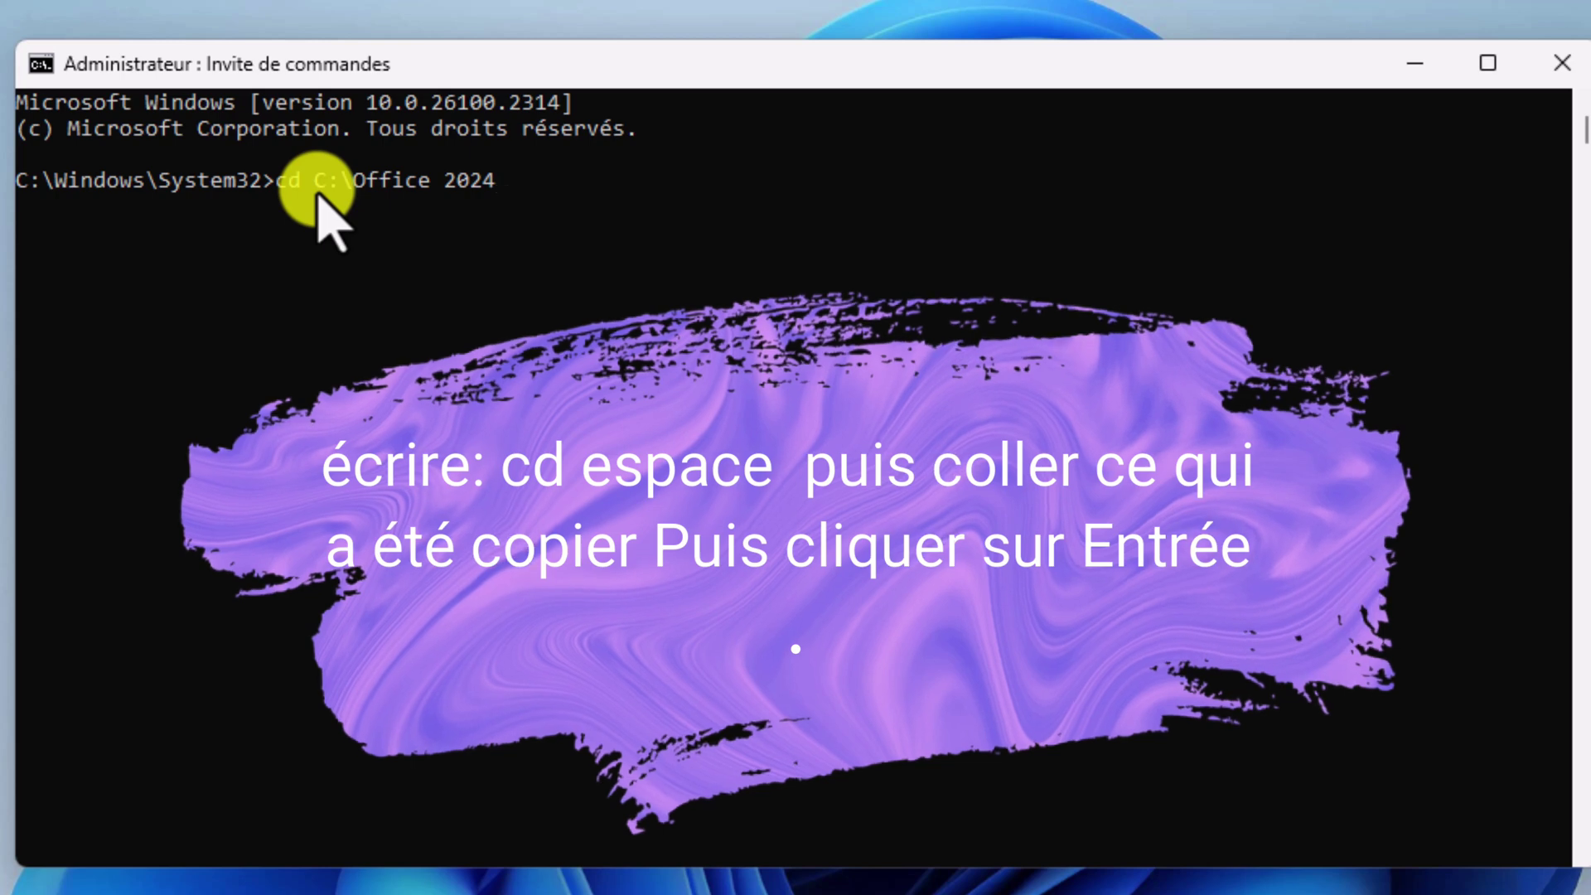
pyautogui.press('Return')
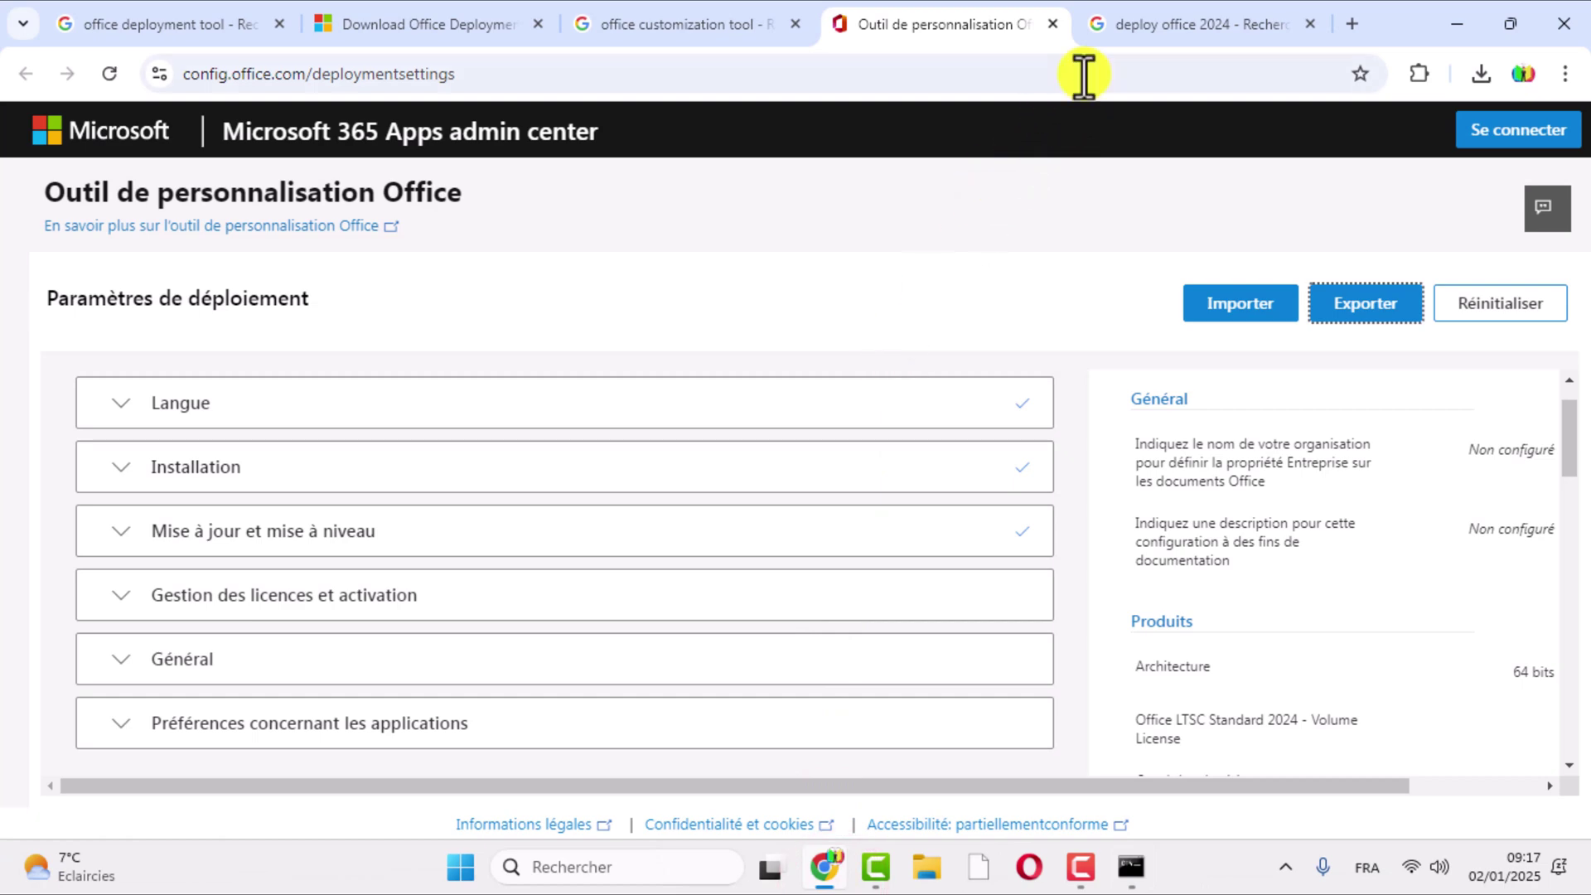
# - Copy the setup /configure configuration.xml command from Microsoft Learn's Deploy Office LTSC 2024 article
pyautogui.click(1152, 23)
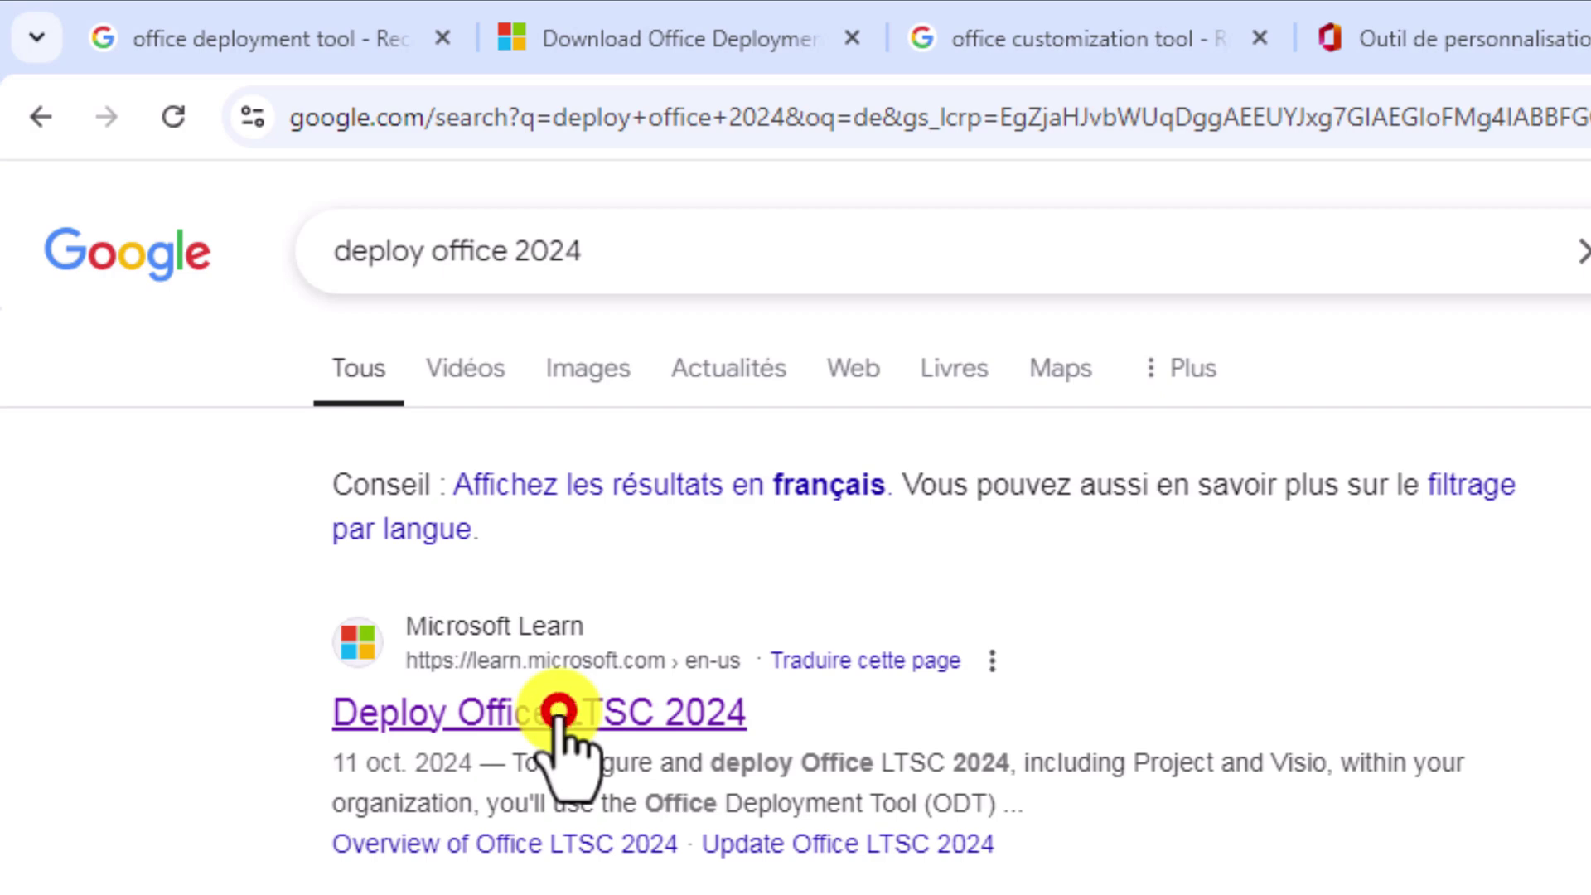
pyautogui.click(557, 712)
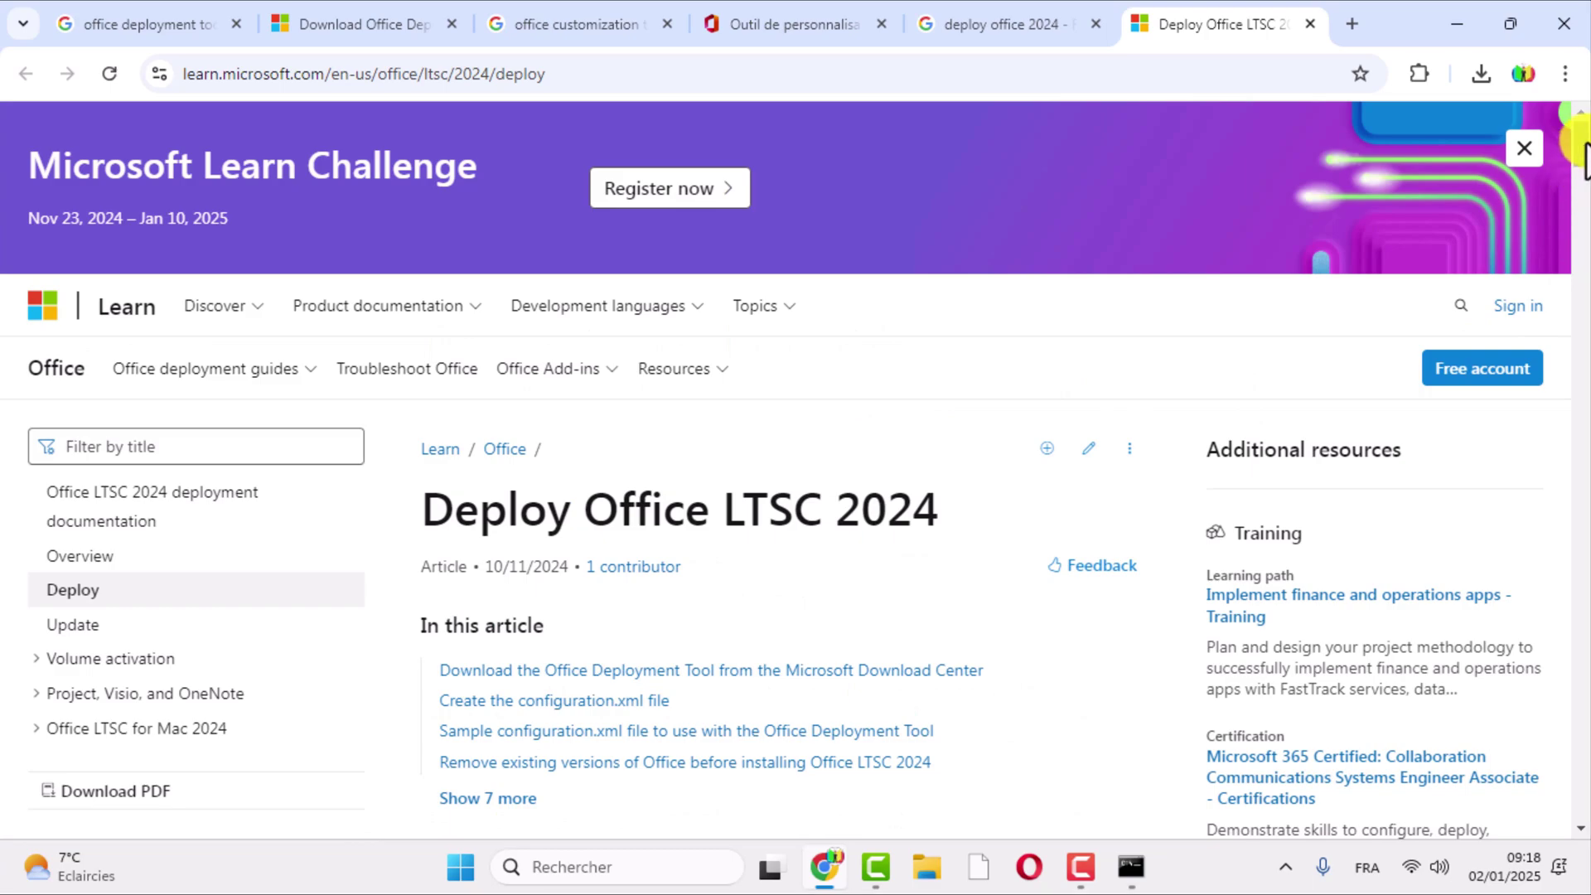
pyautogui.moveTo(1584, 157); pyautogui.dragTo(1584, 625)
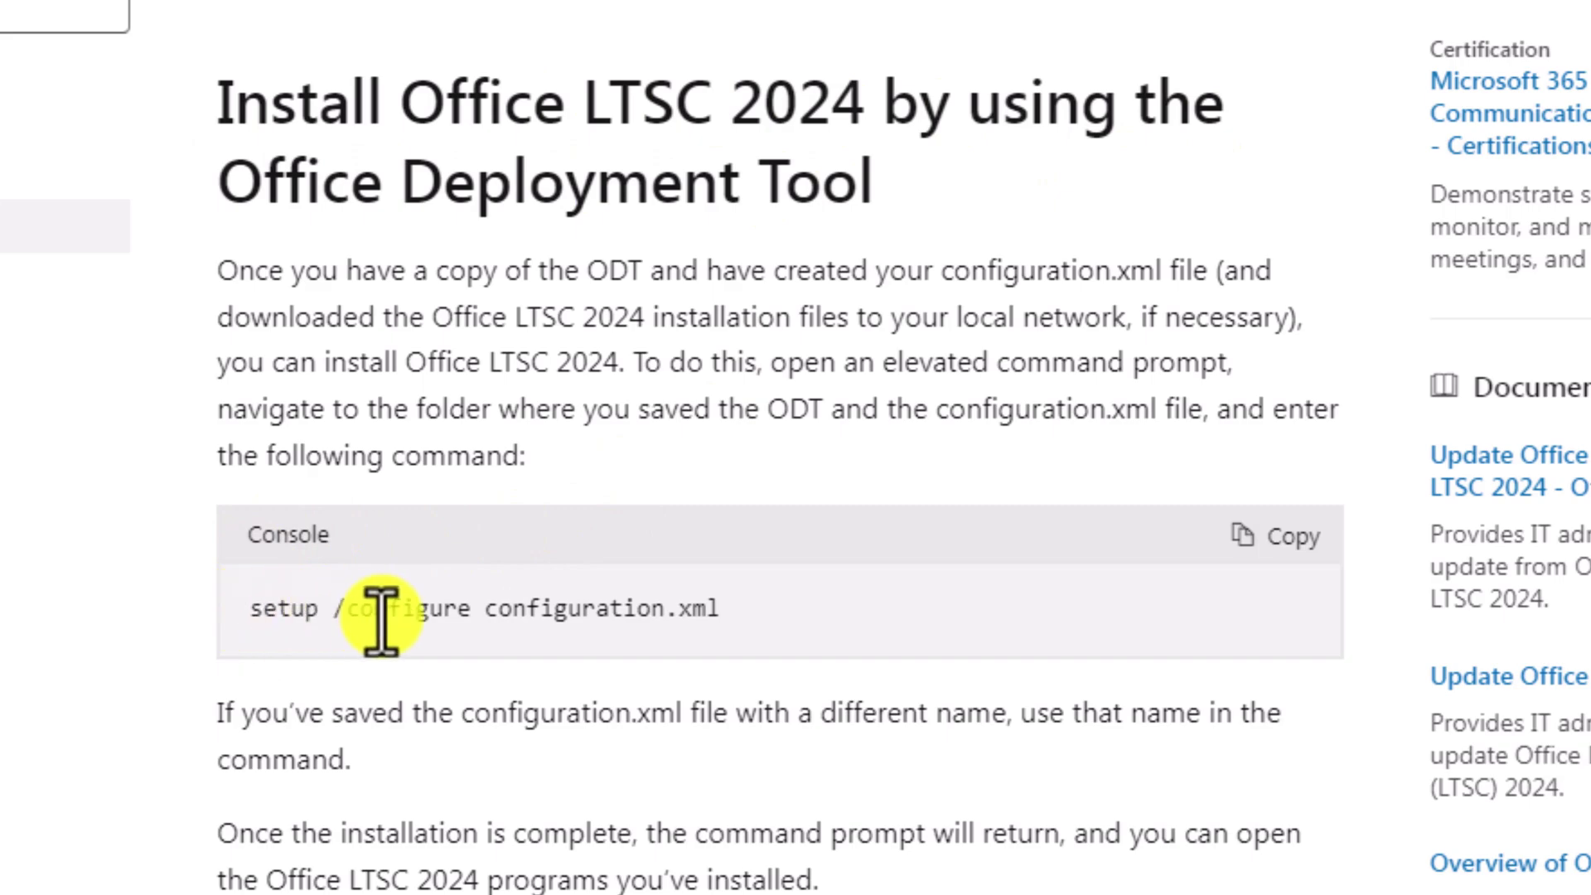
pyautogui.click(1285, 535)
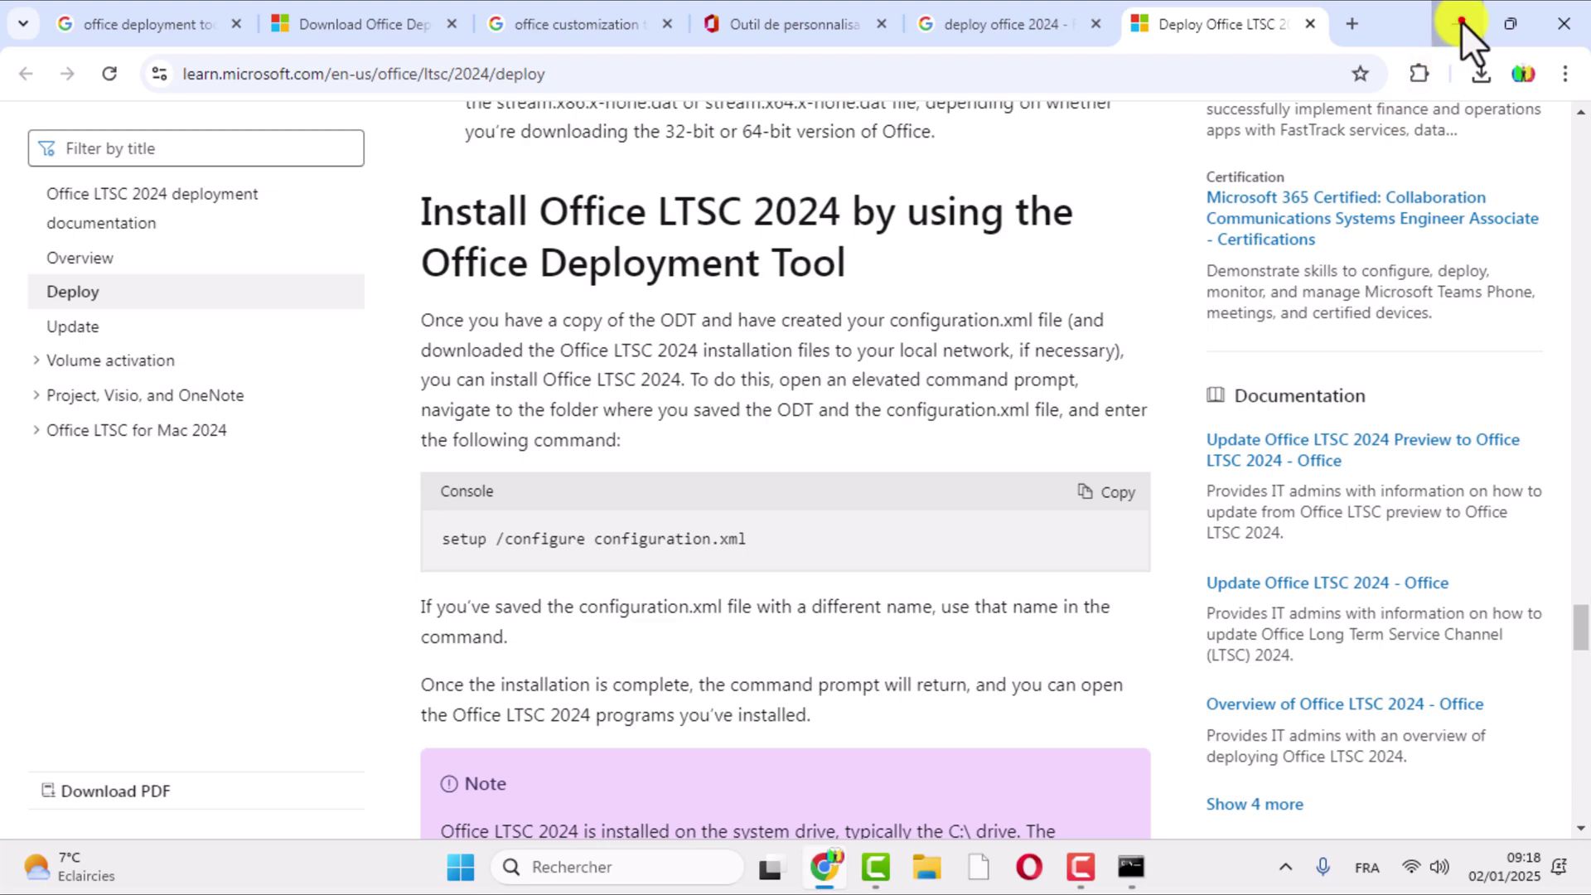
pyautogui.click(1458, 23)
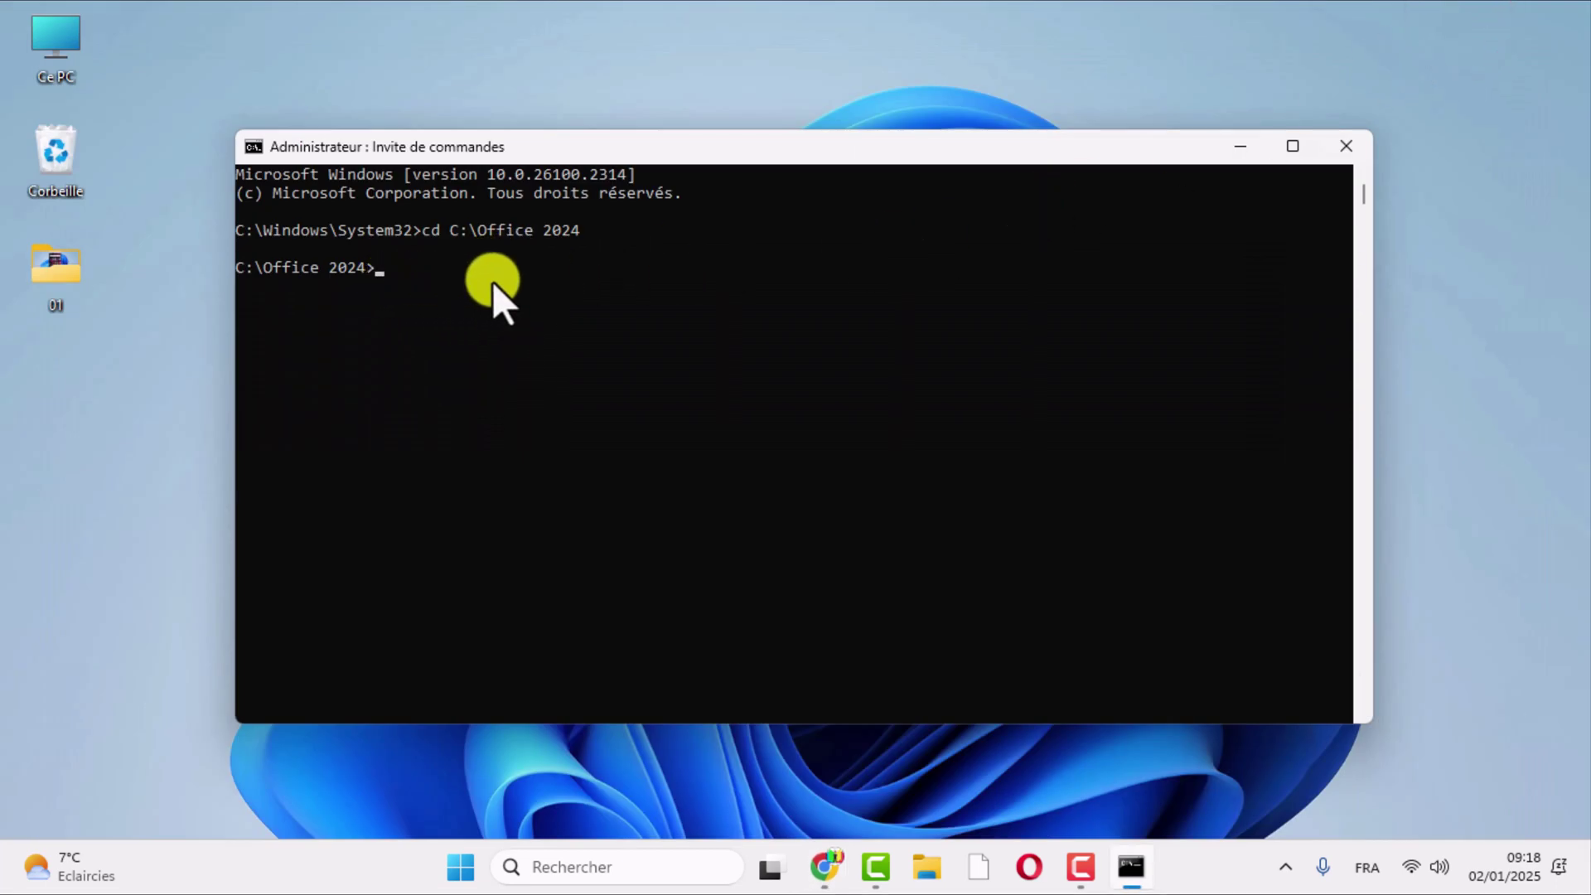
# - Run setup /configure configuration.xml to install Office LTSC 2024, minimizing the console meanwhile
pyautogui.write('setup /configure configuration.xml')
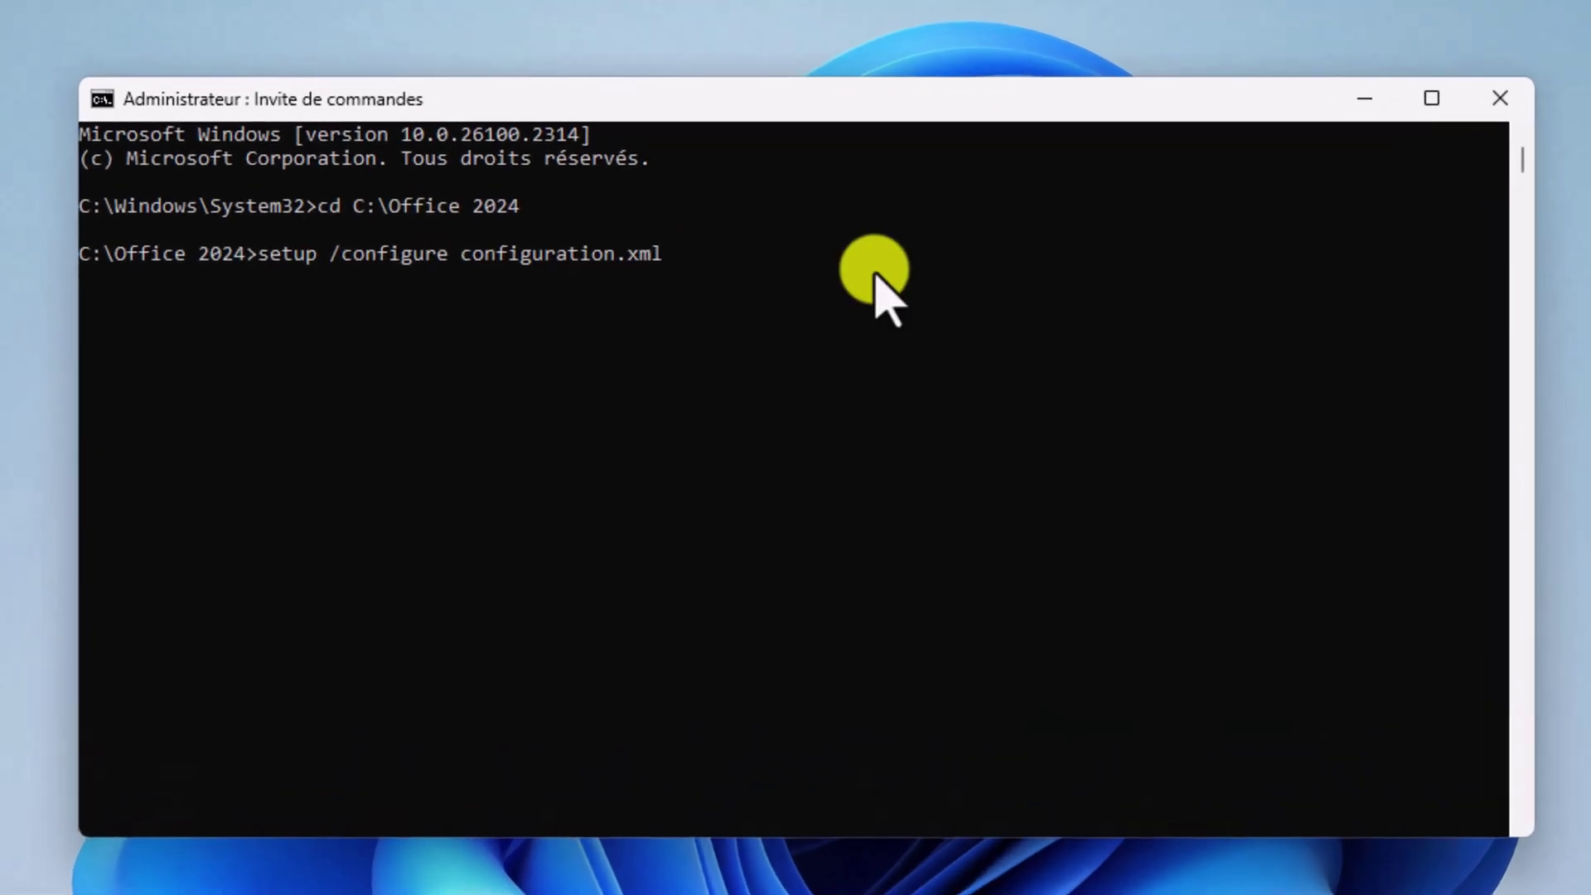
pyautogui.press('Return')
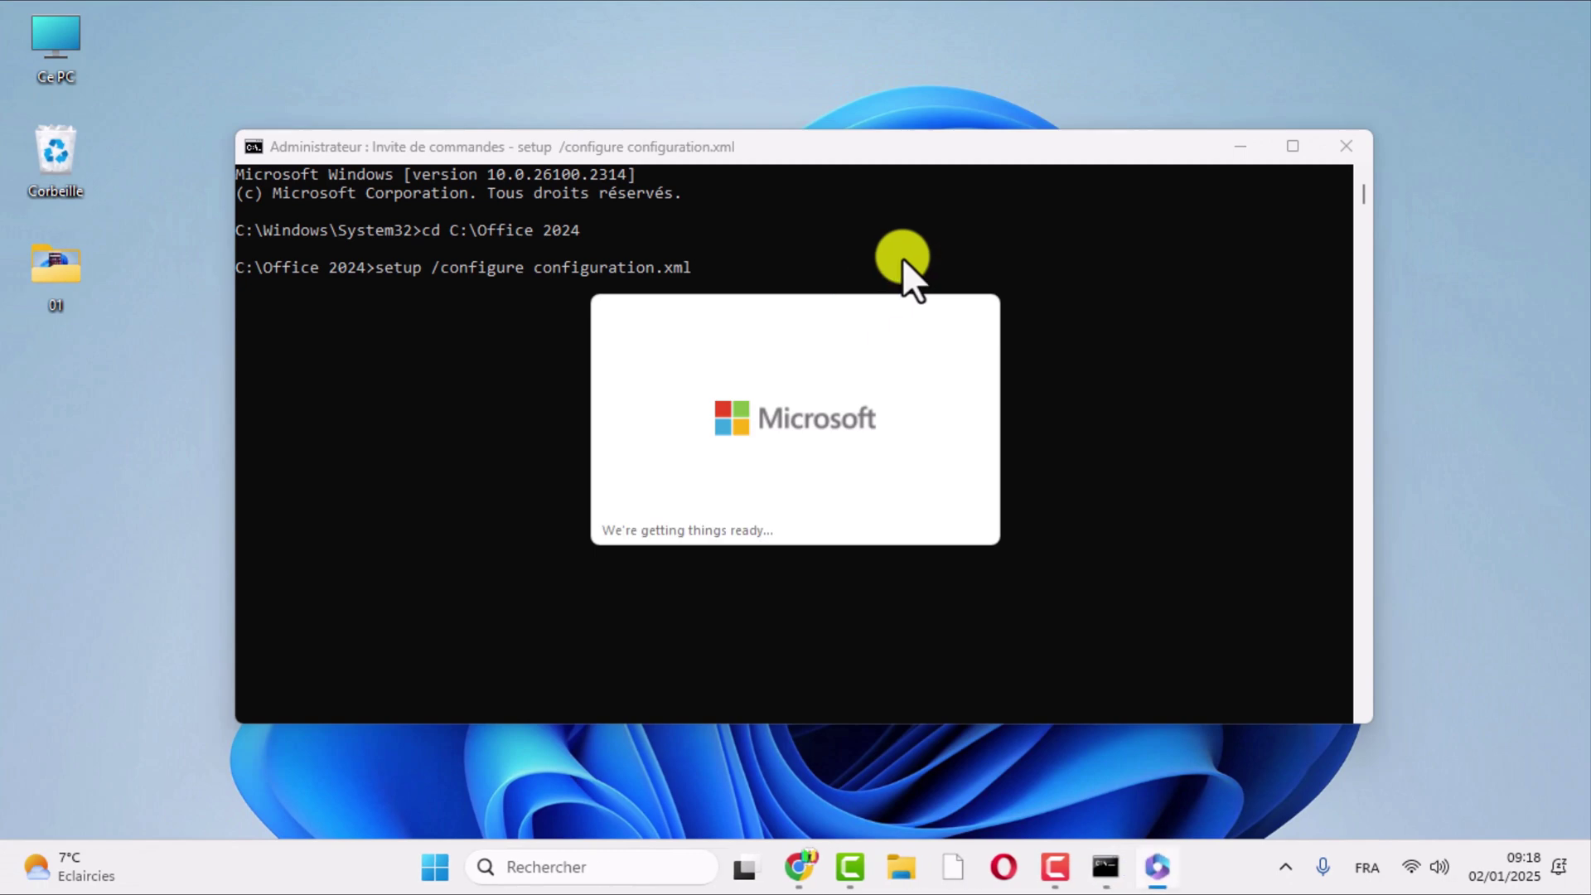
pyautogui.click(1238, 145)
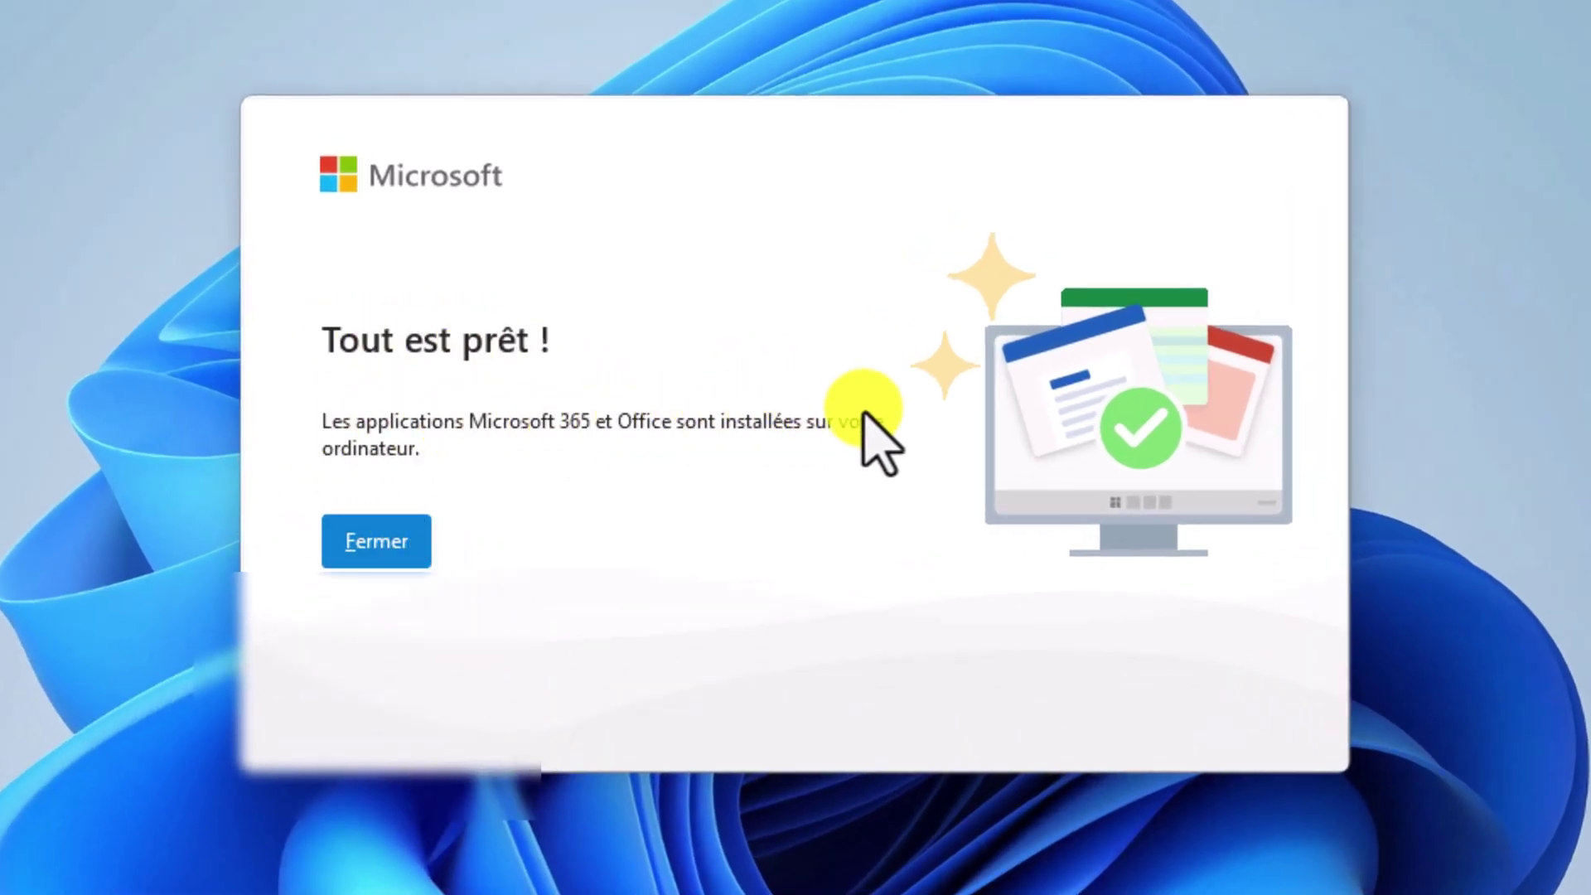
# - Close the install confirmation and start Word with a blank Document1
pyautogui.click(382, 542)
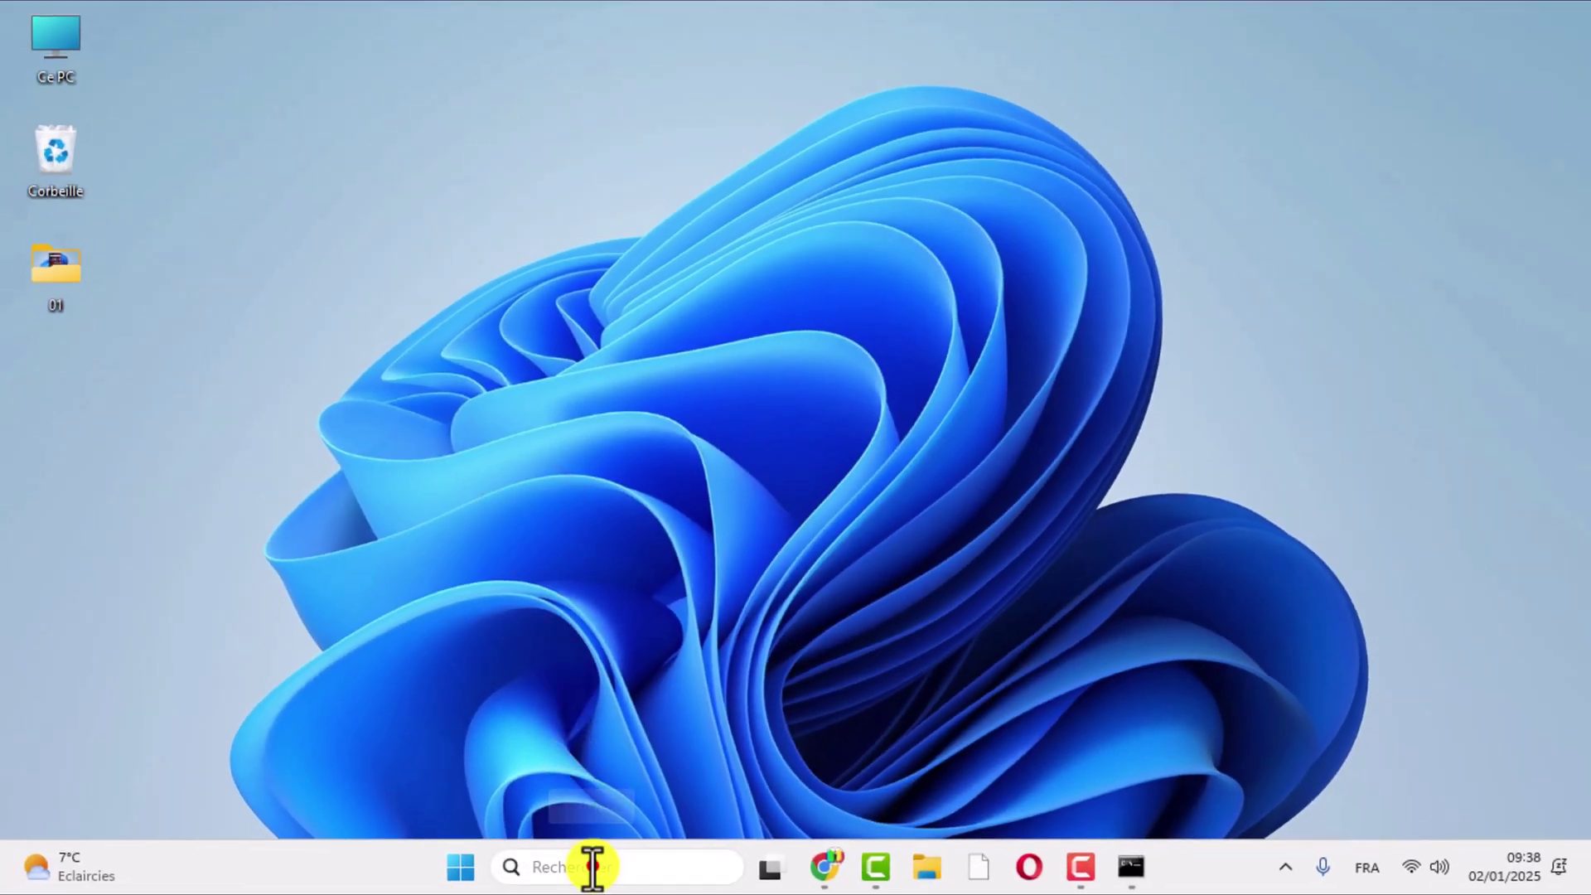
pyautogui.click(593, 865)
pyautogui.moveTo(590, 355)
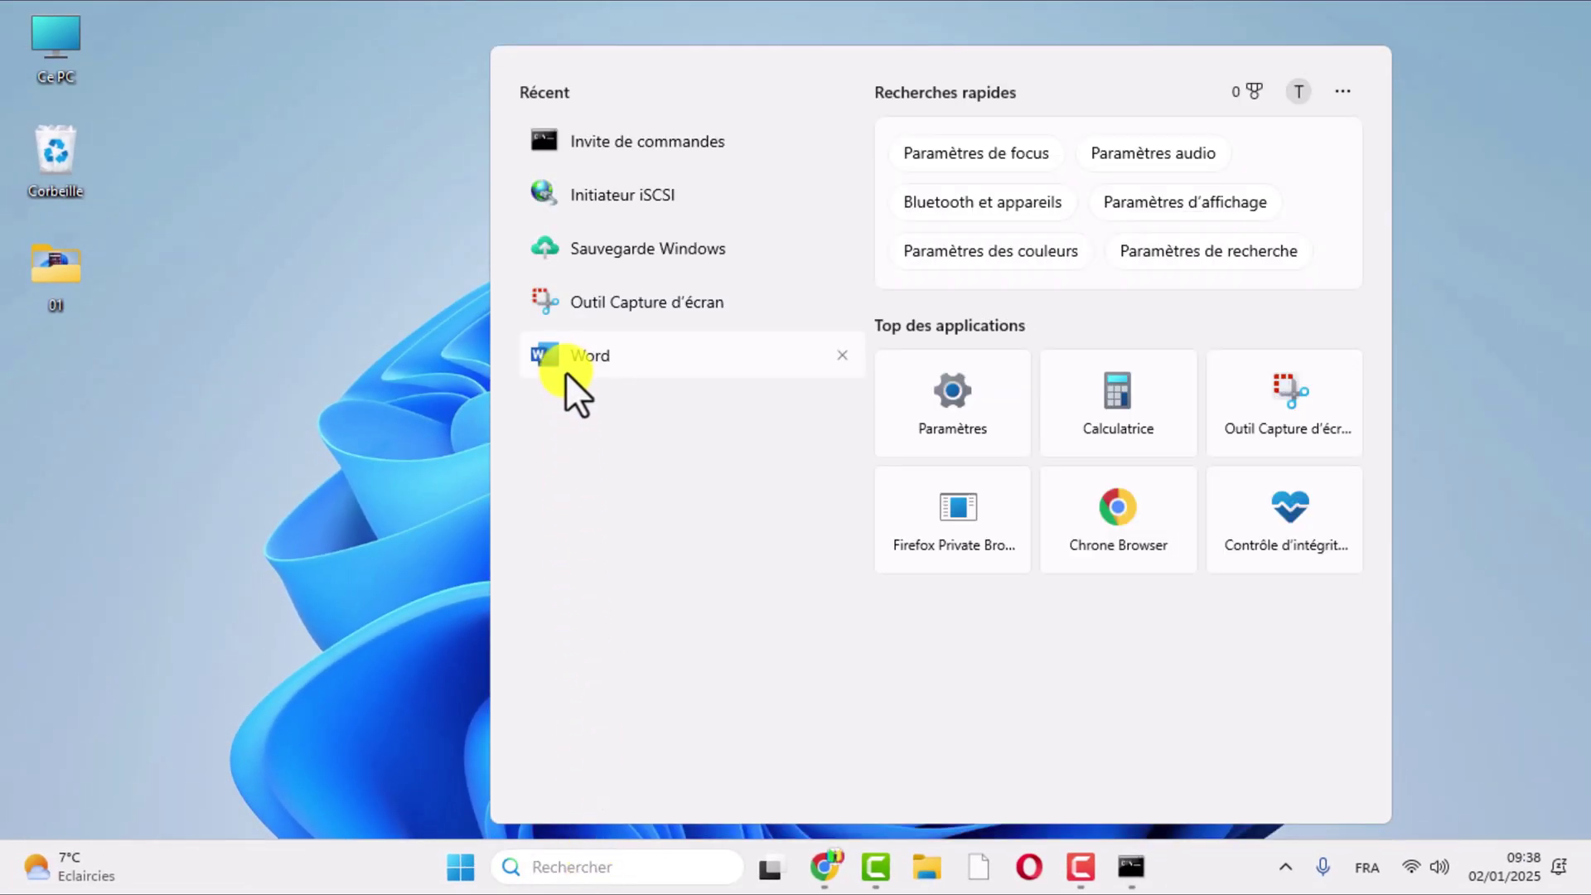
pyautogui.click(575, 358)
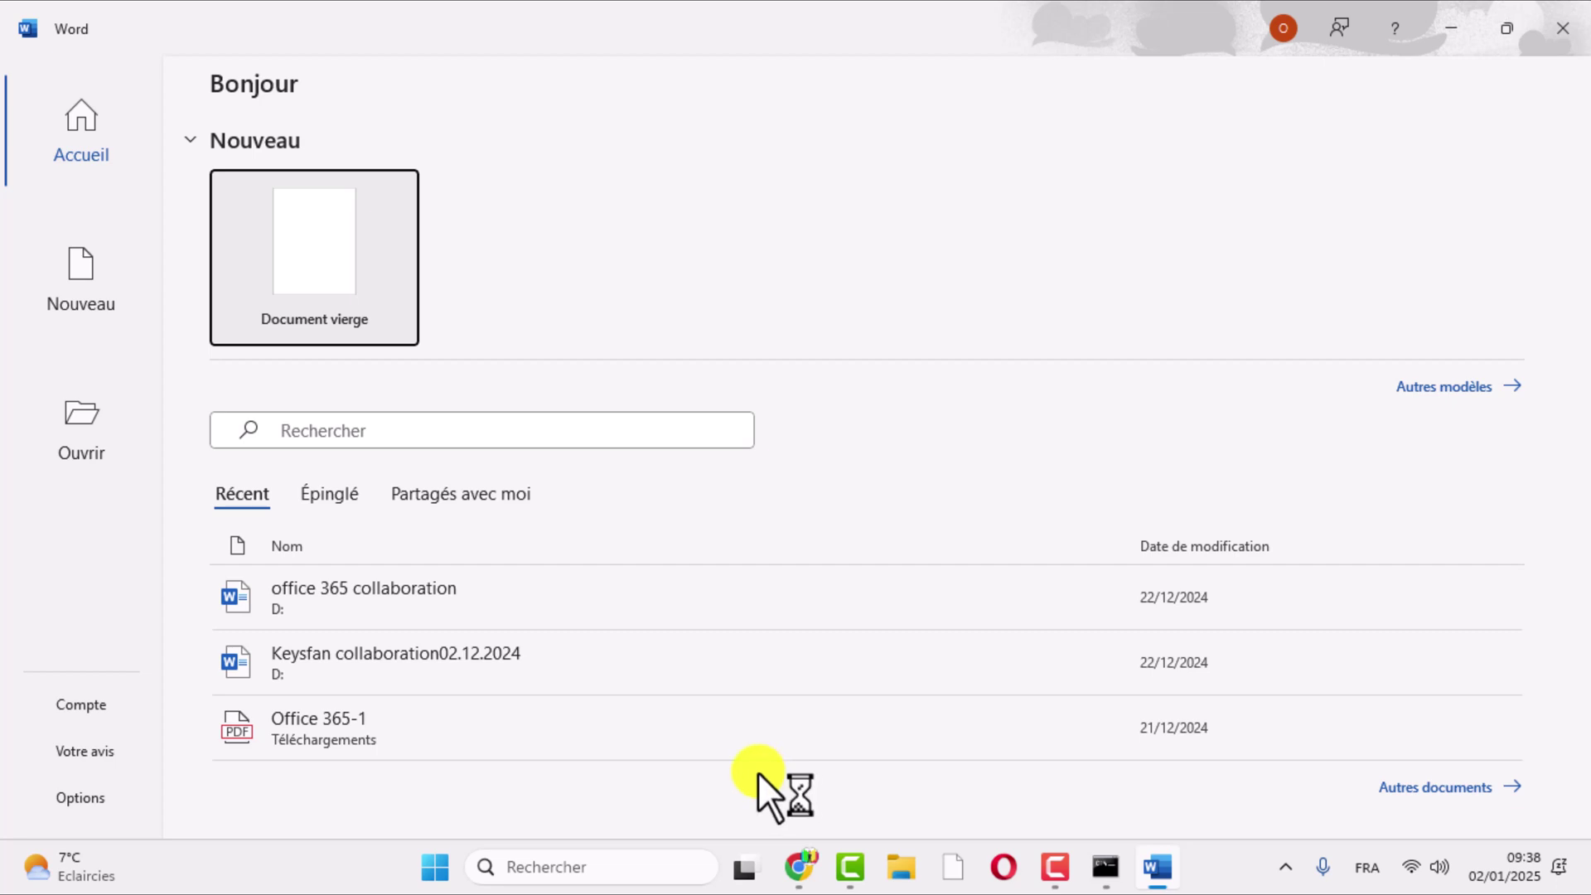
pyautogui.click(317, 242)
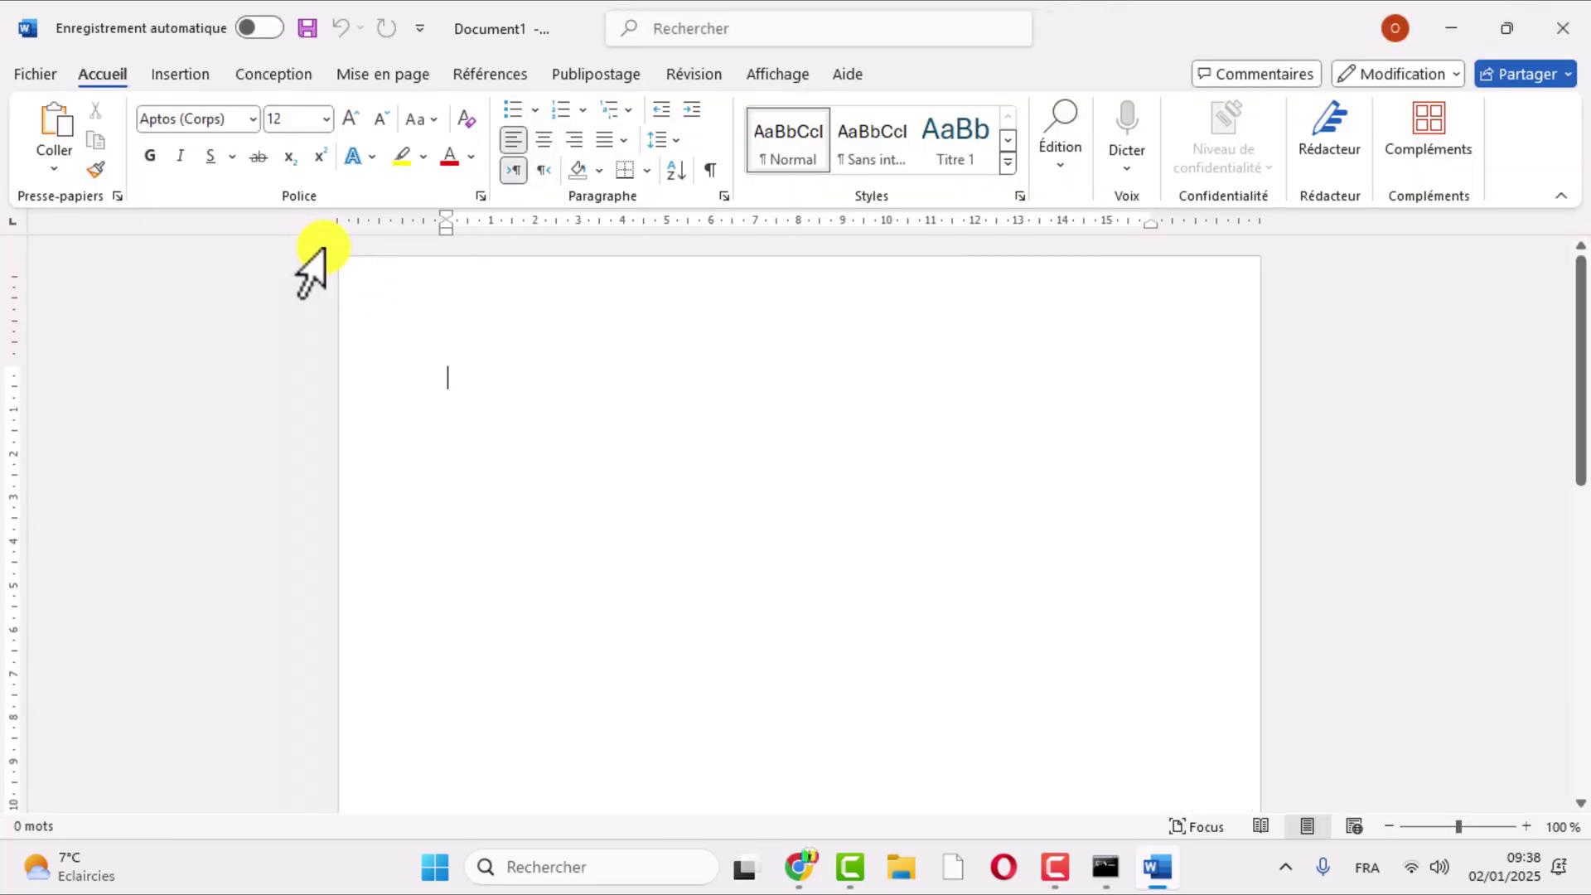
pyautogui.click(600, 867)
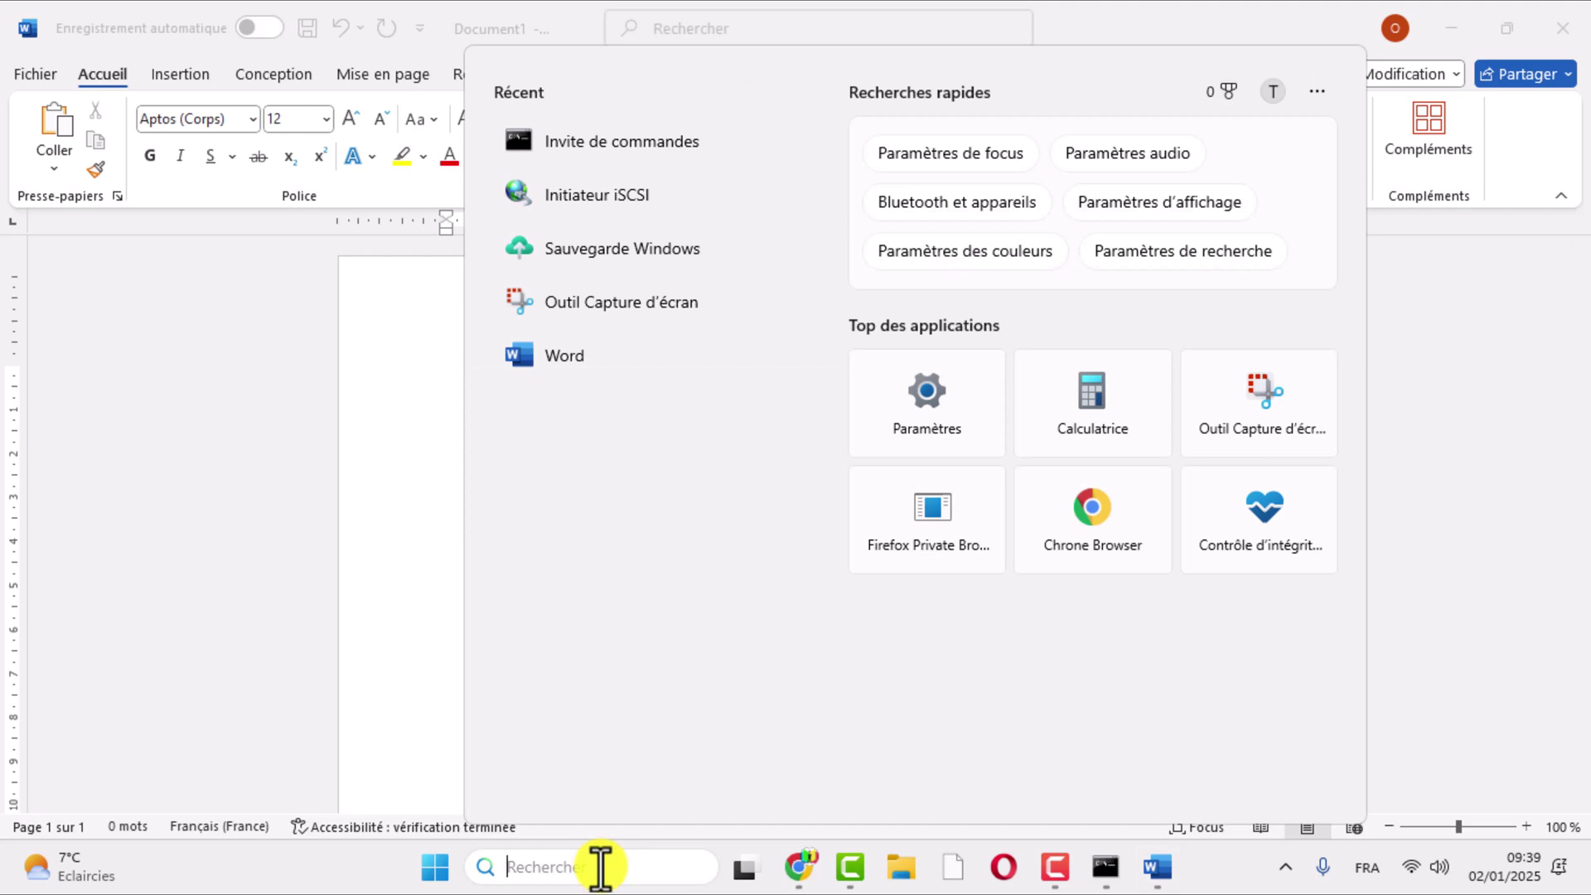
# - Launch PowerPoint via search 'p', maximize it, and create blank Présentation1
pyautogui.write('p')
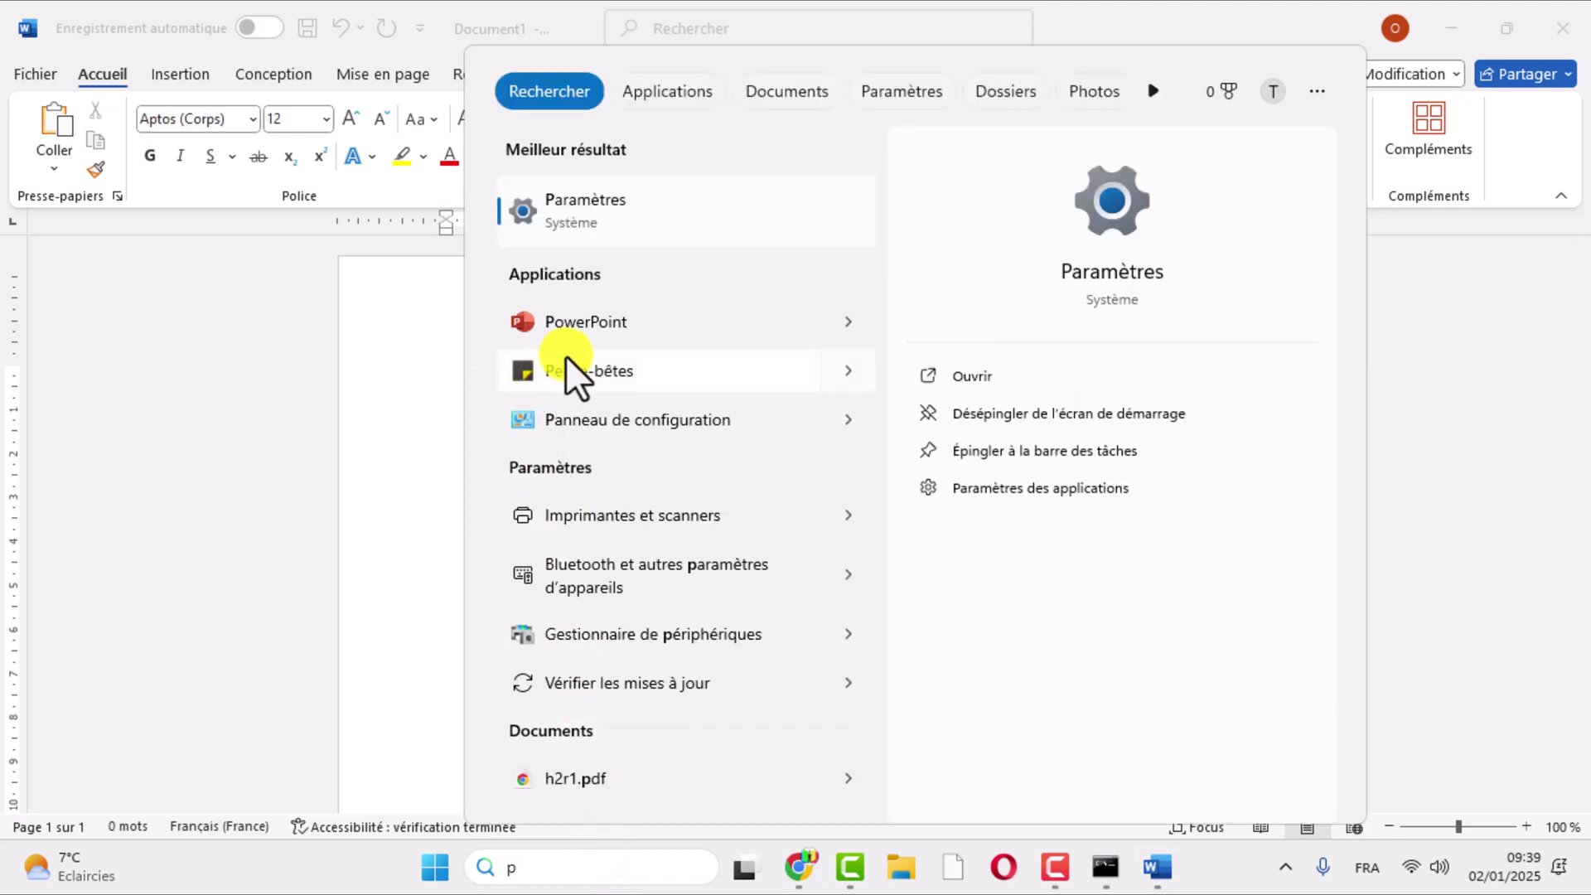
pyautogui.click(586, 325)
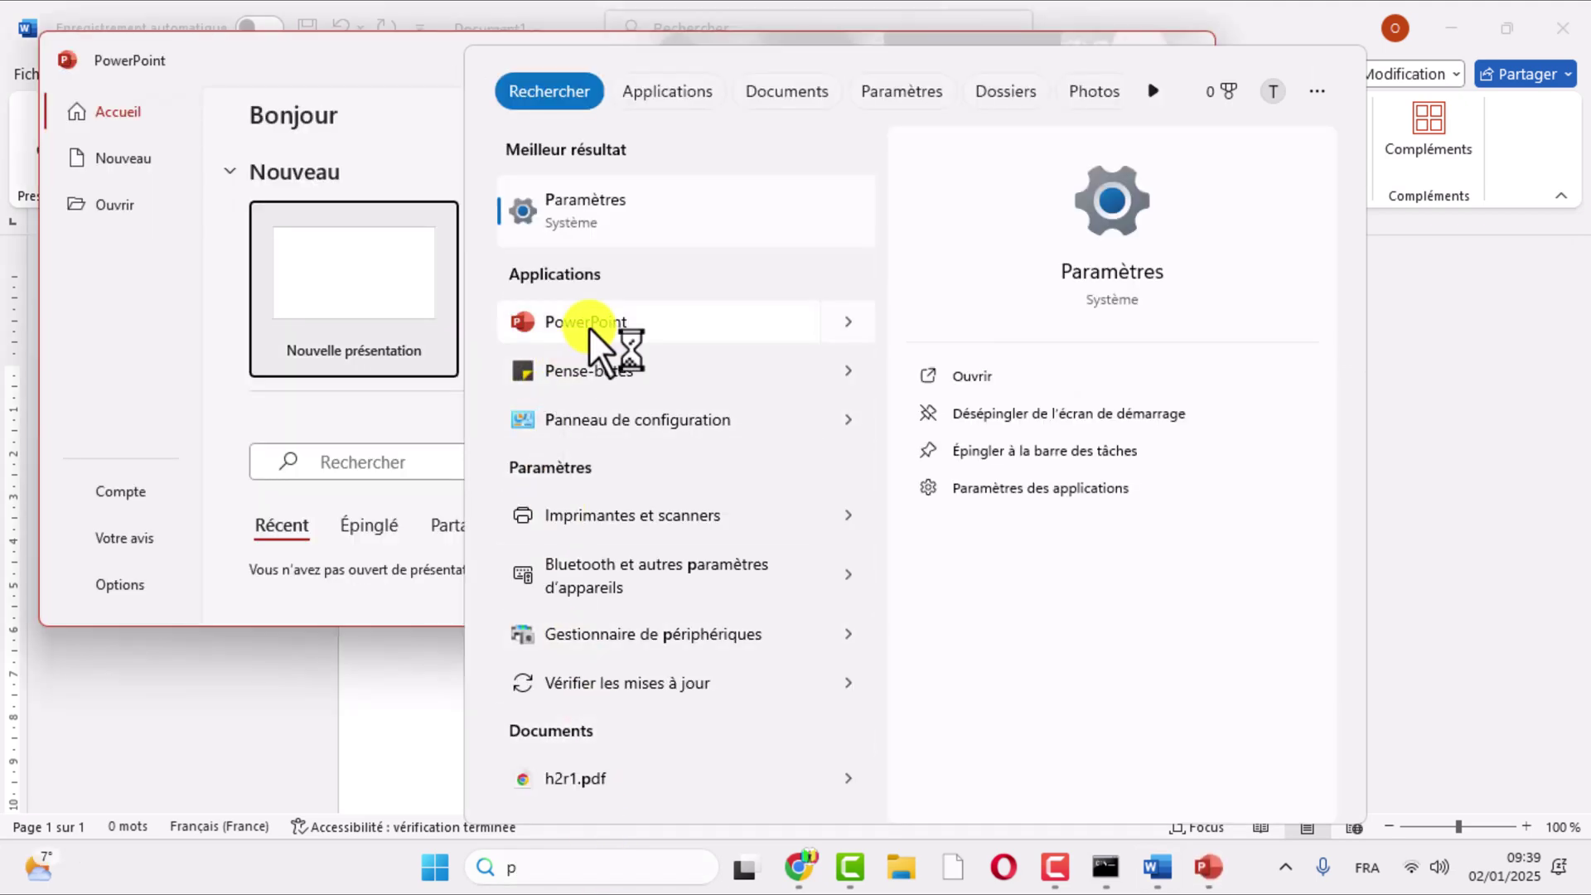
pyautogui.click(406, 68)
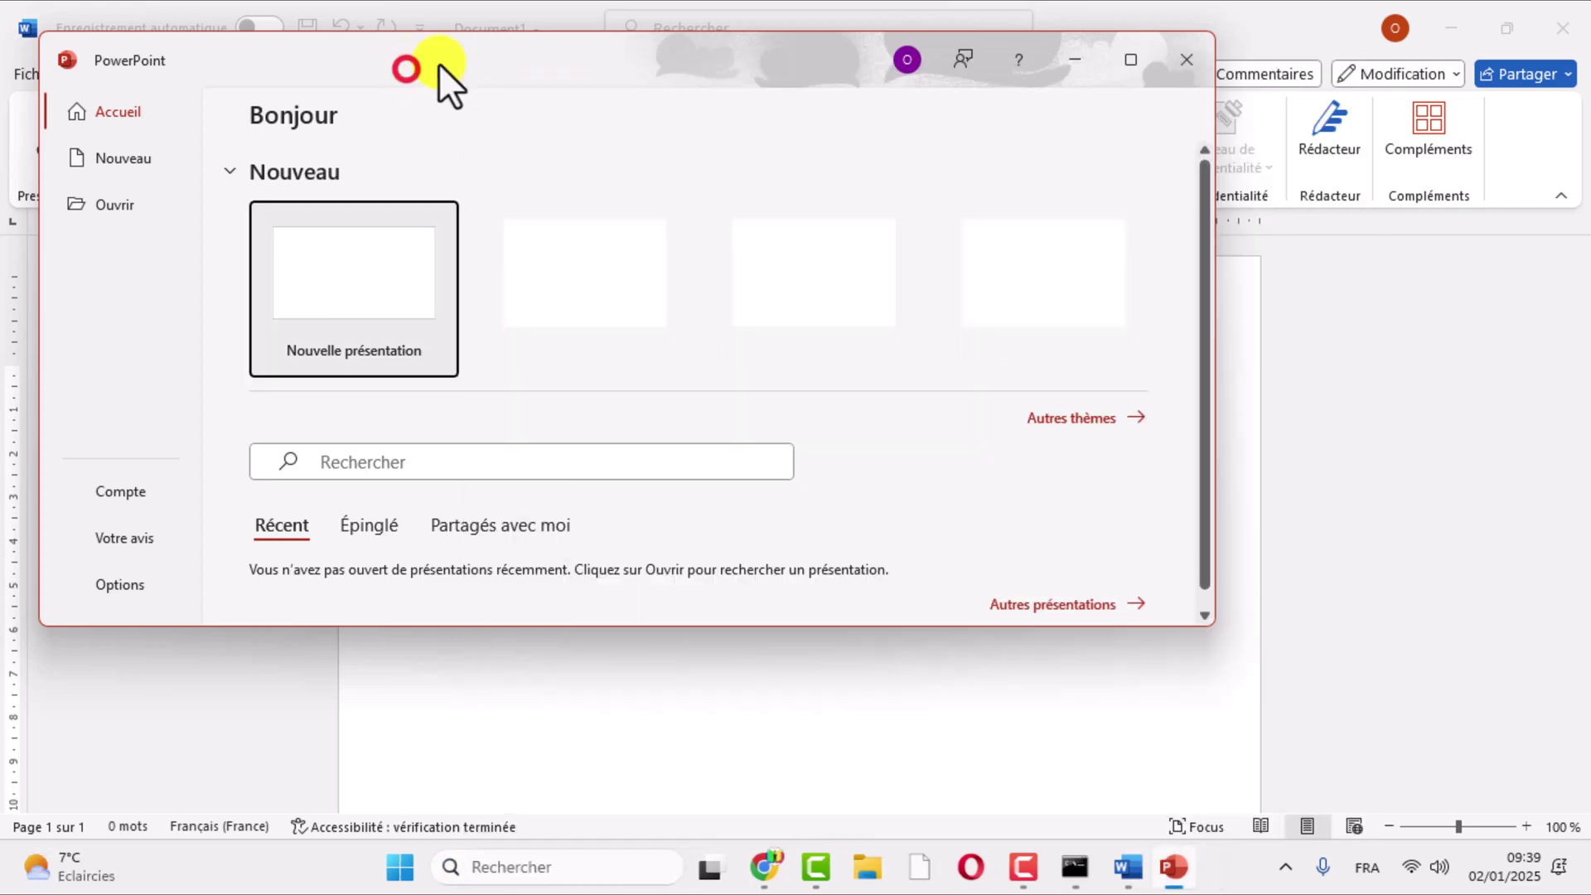
pyautogui.click(1130, 59)
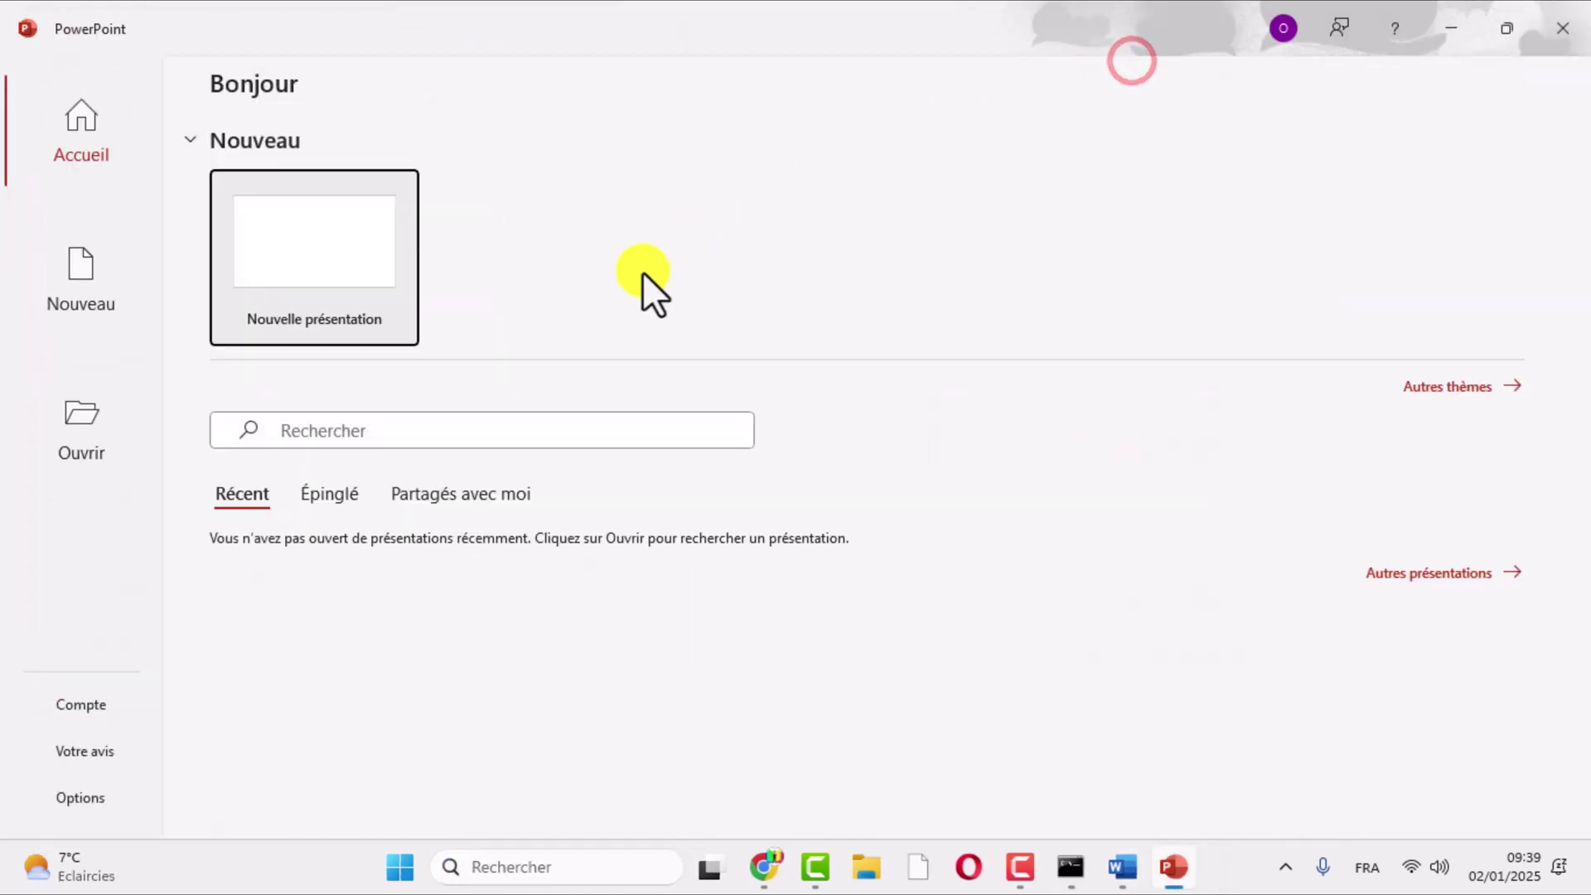
pyautogui.click(348, 253)
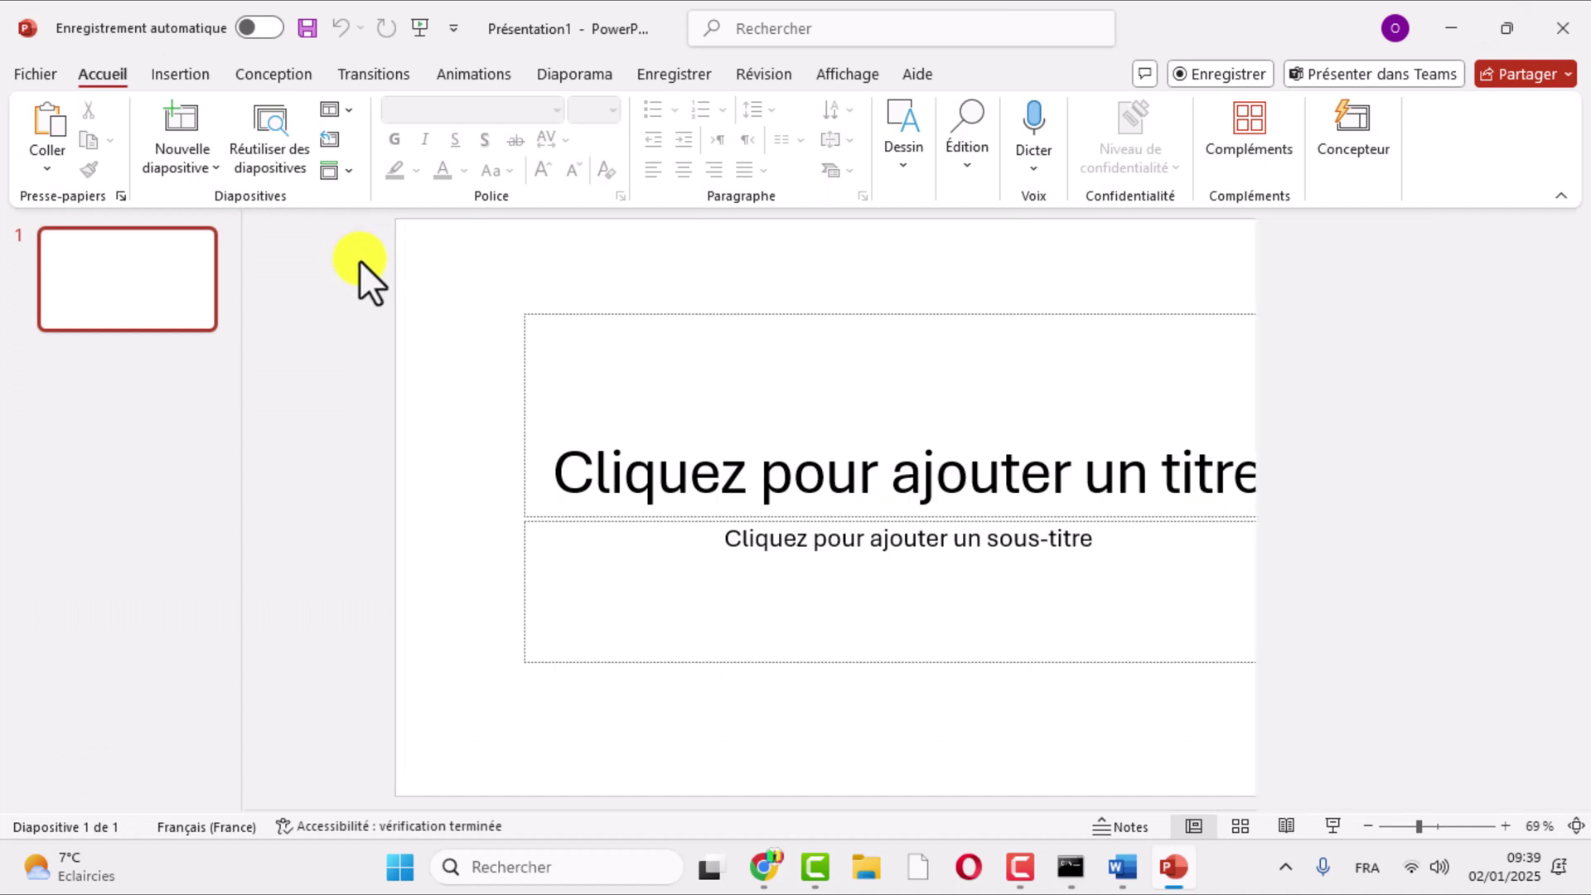
pyautogui.click(551, 866)
pyautogui.write('e')
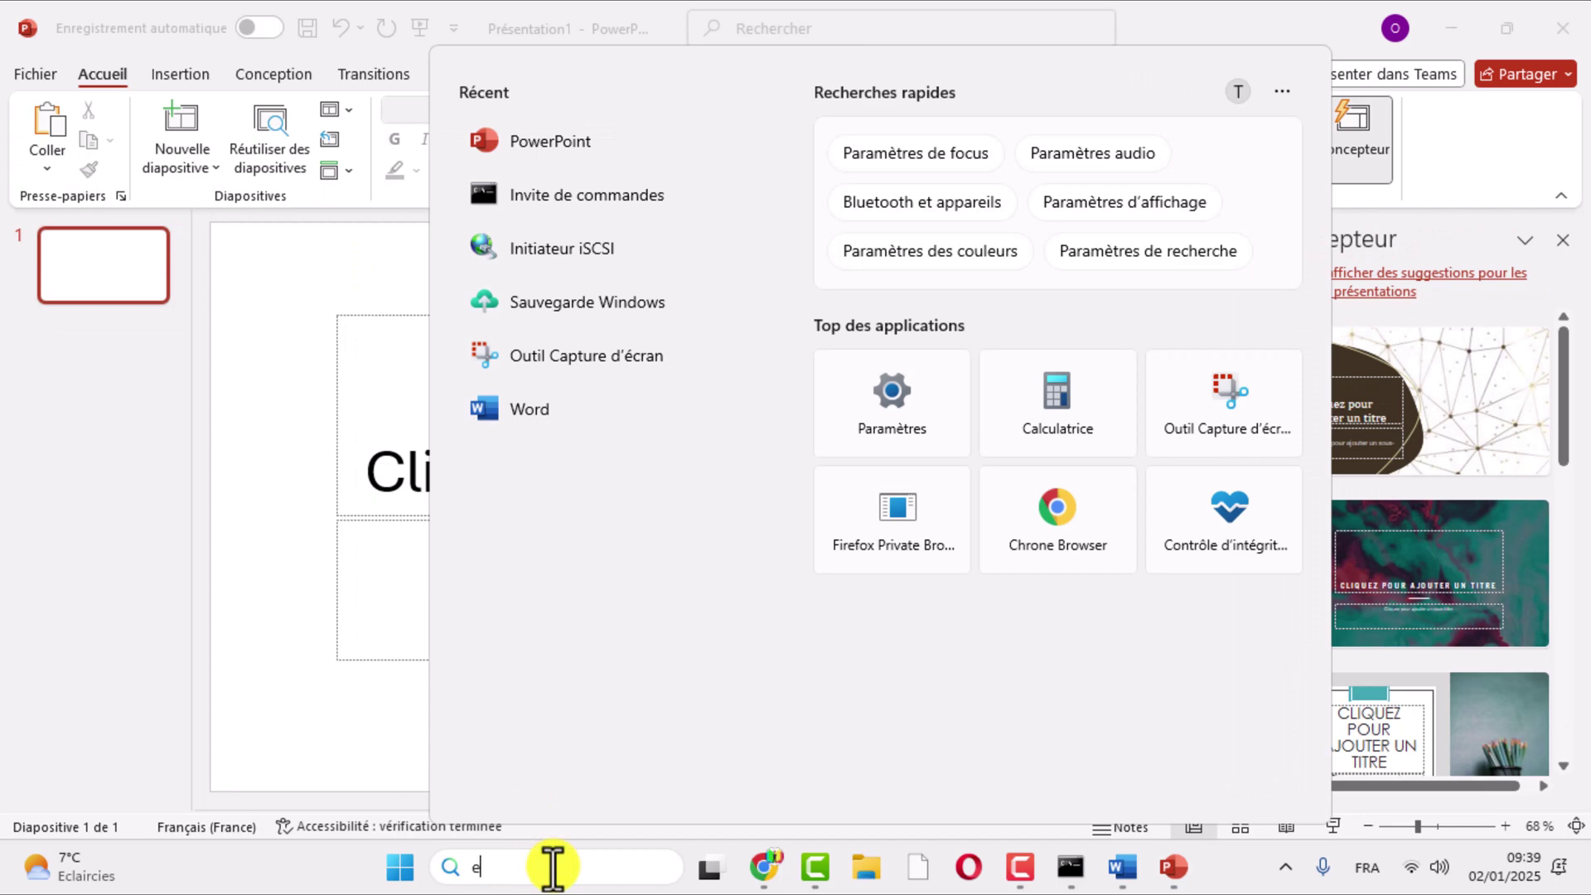
# - Launch Excel from a taskbar search for 'excel' and open a blank workbook, Classeur1
pyautogui.write('xcel')
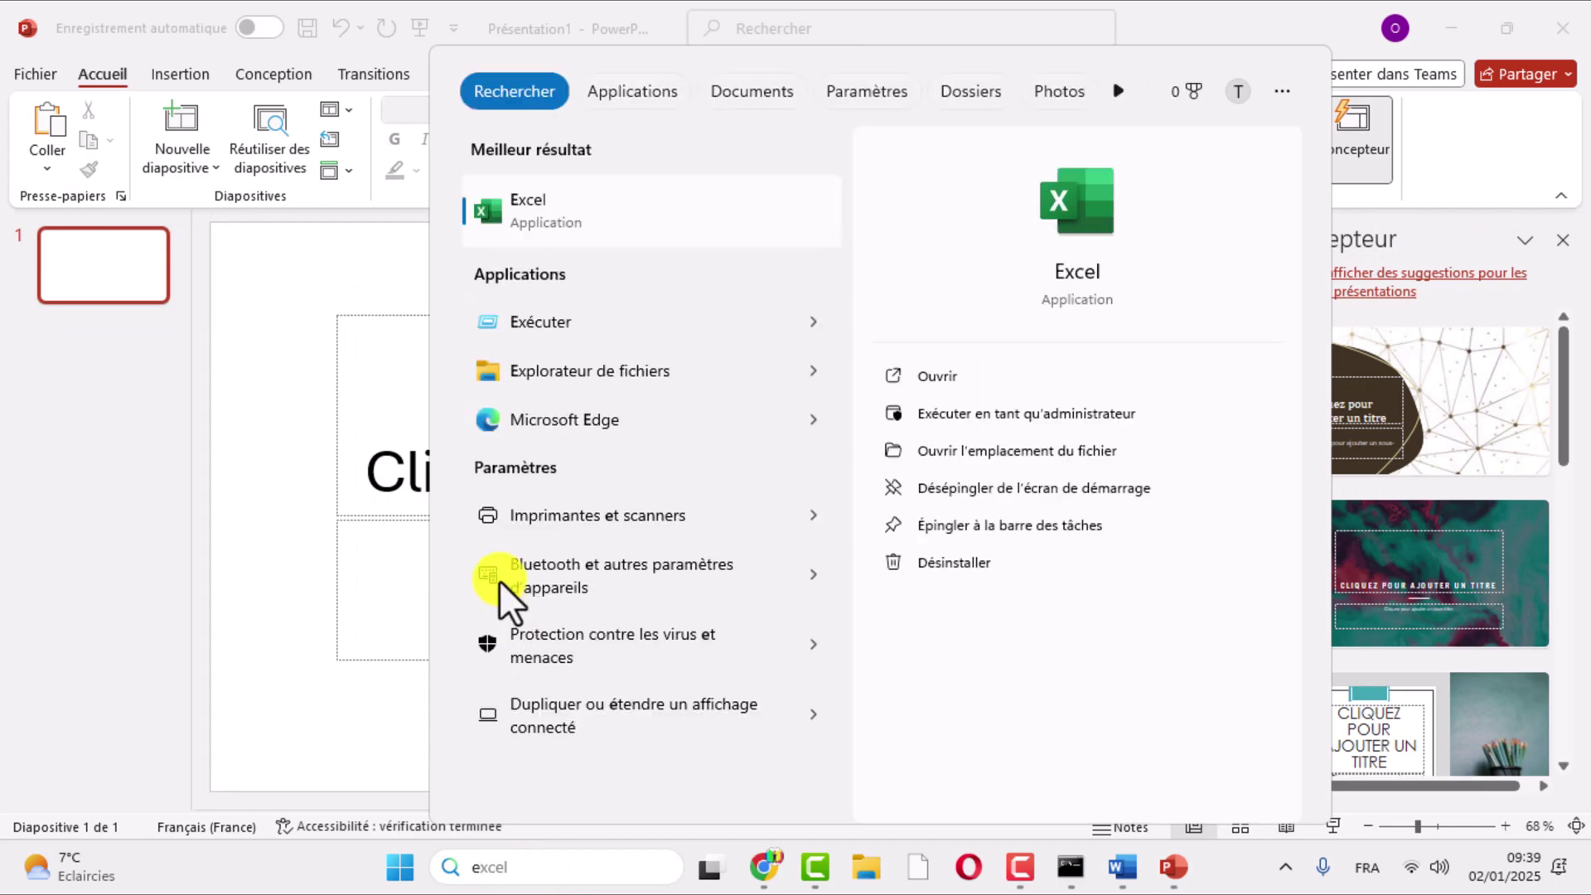
pyautogui.click(535, 212)
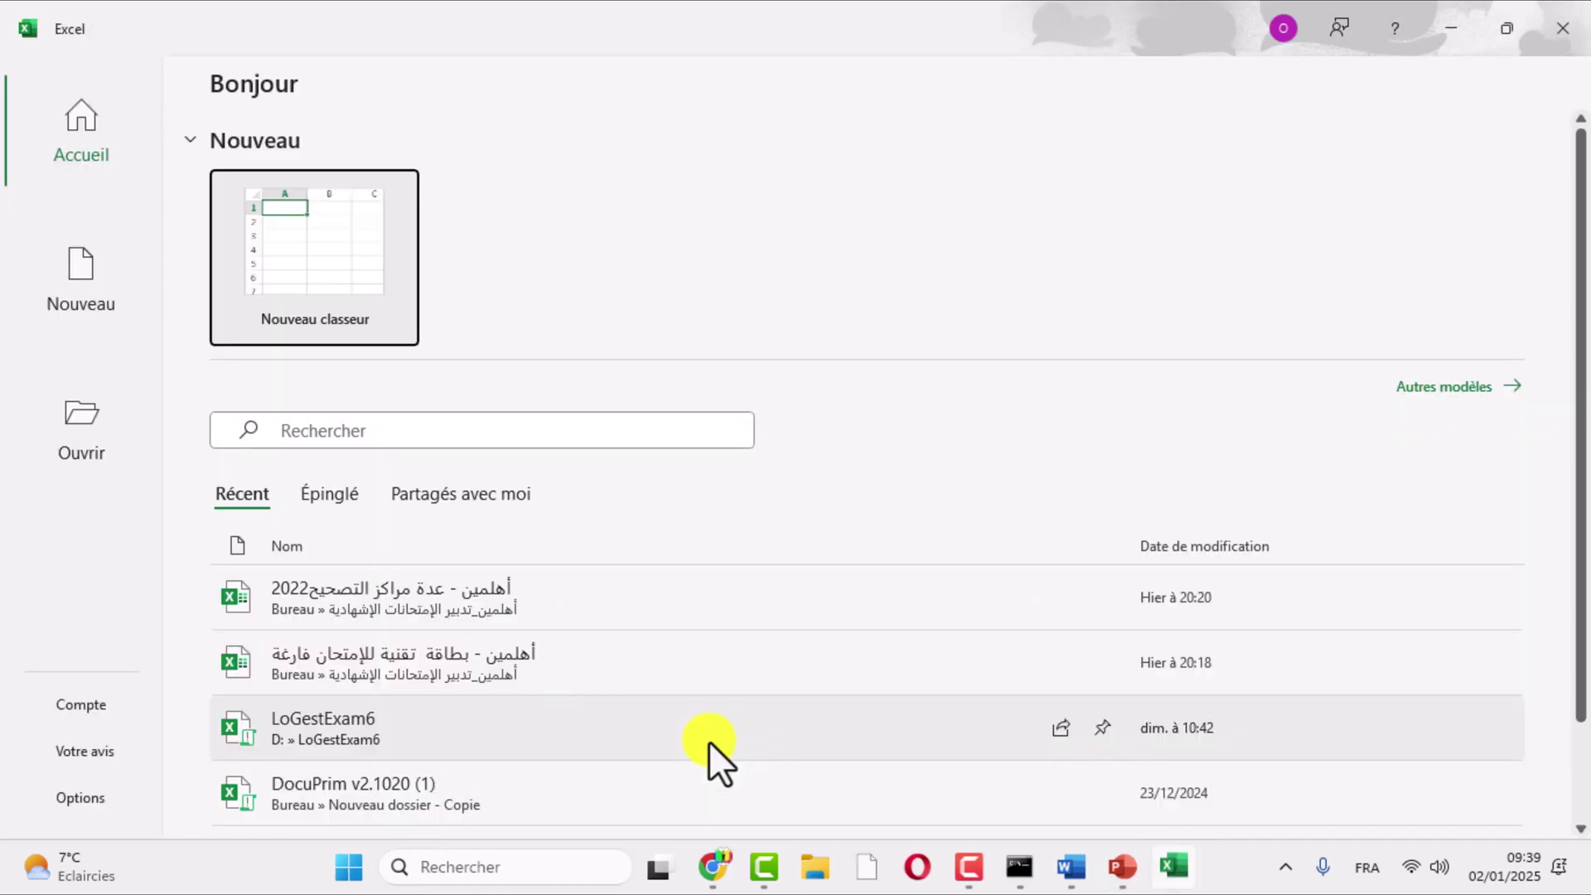
pyautogui.click(315, 250)
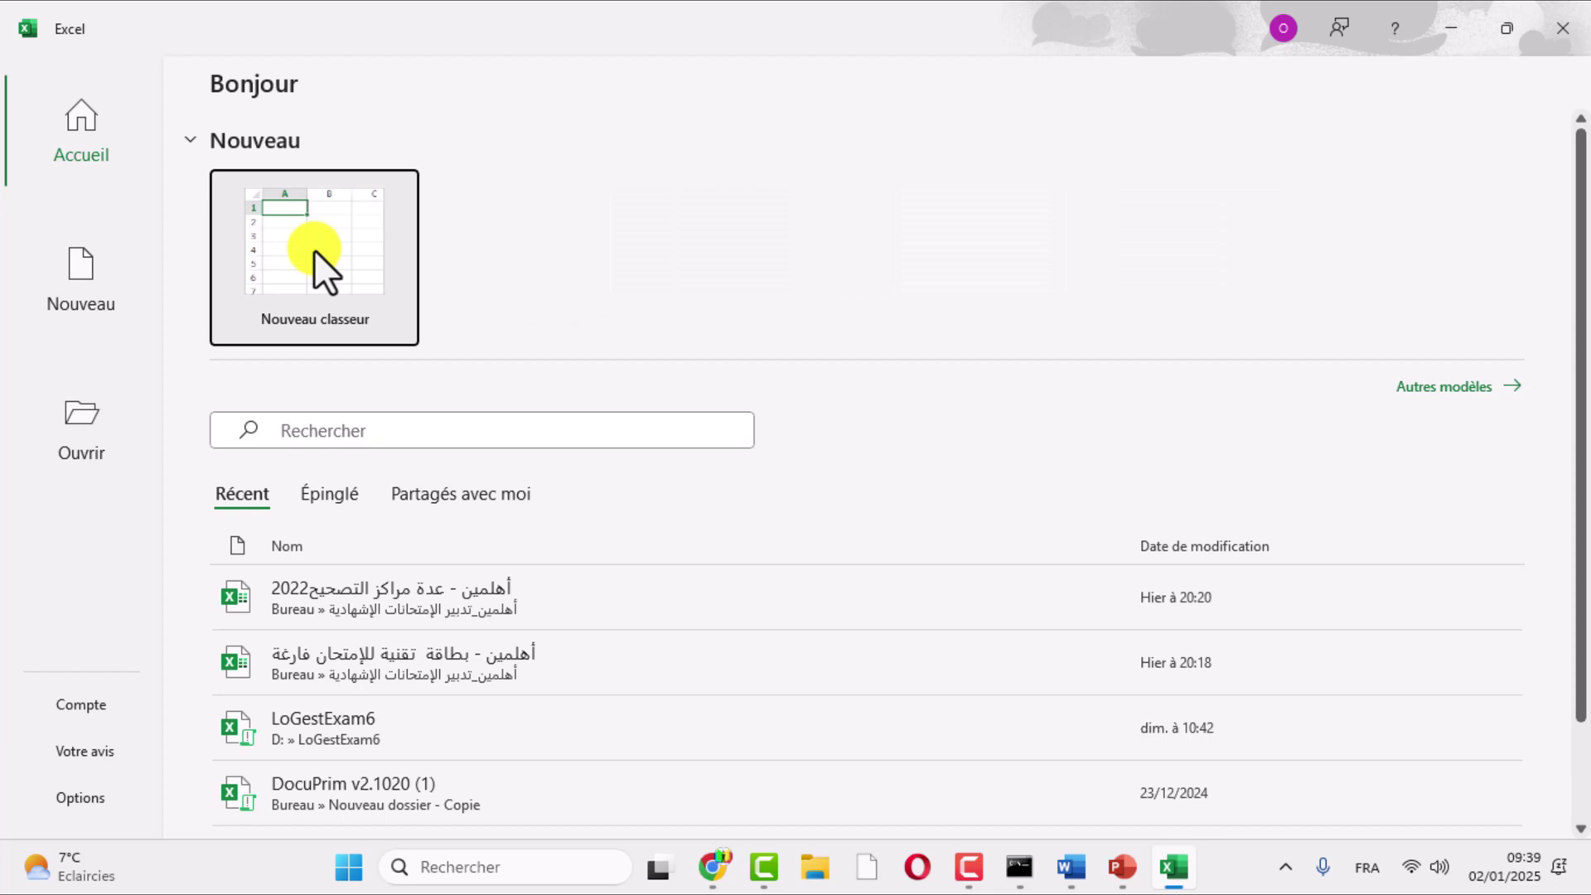
pyautogui.click(314, 250)
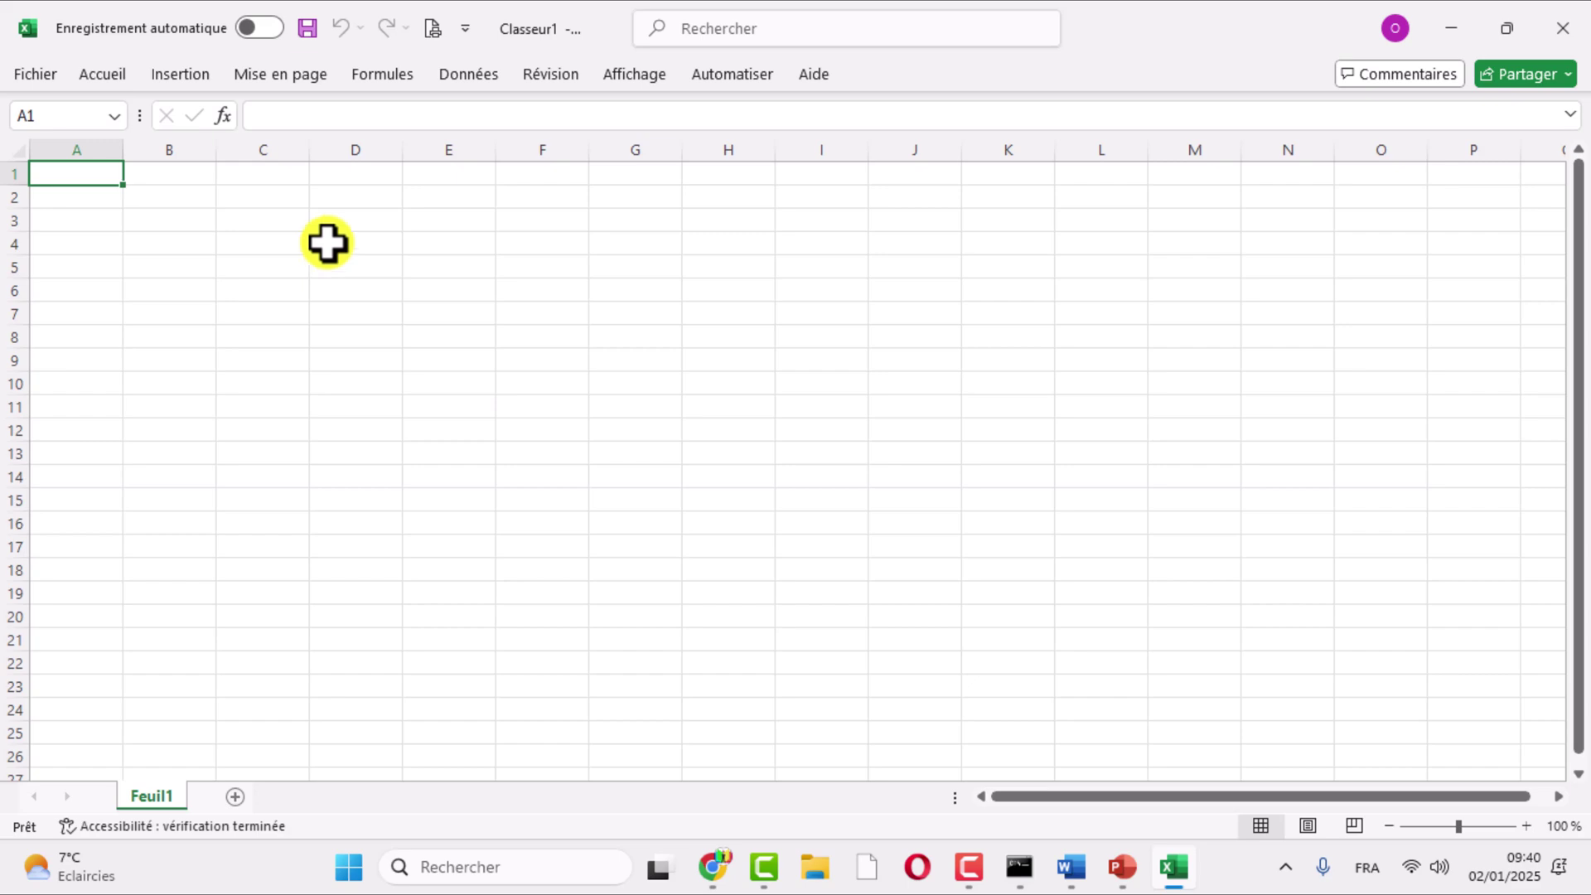
# - Minimize the Excel, PowerPoint and Word windows in turn to reveal the desktop
pyautogui.click(1455, 26)
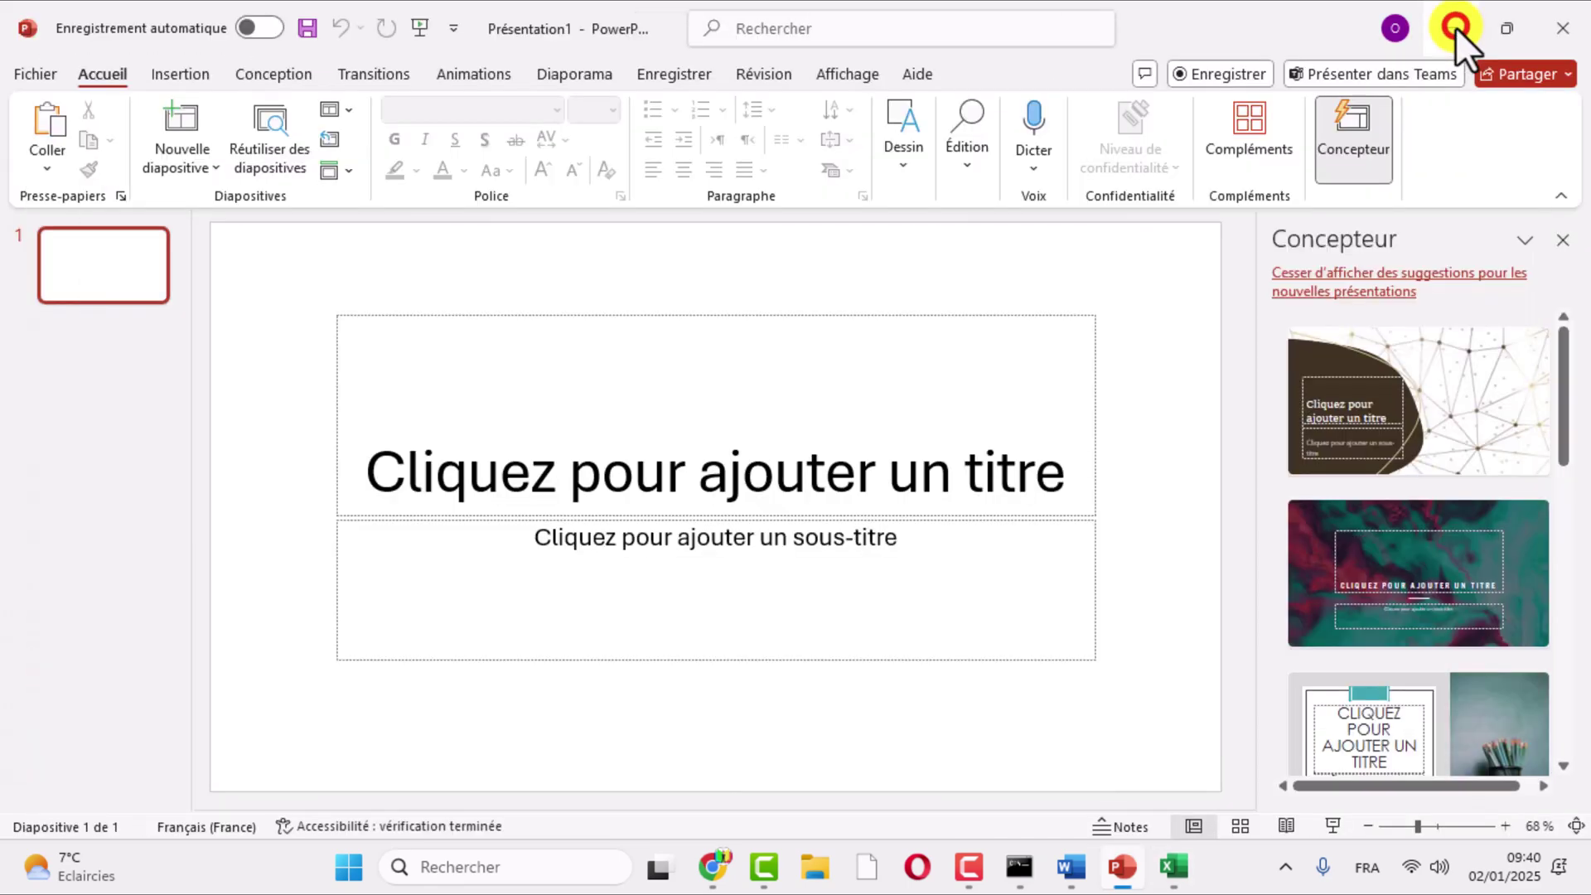
pyautogui.click(1450, 27)
pyautogui.click(1450, 27)
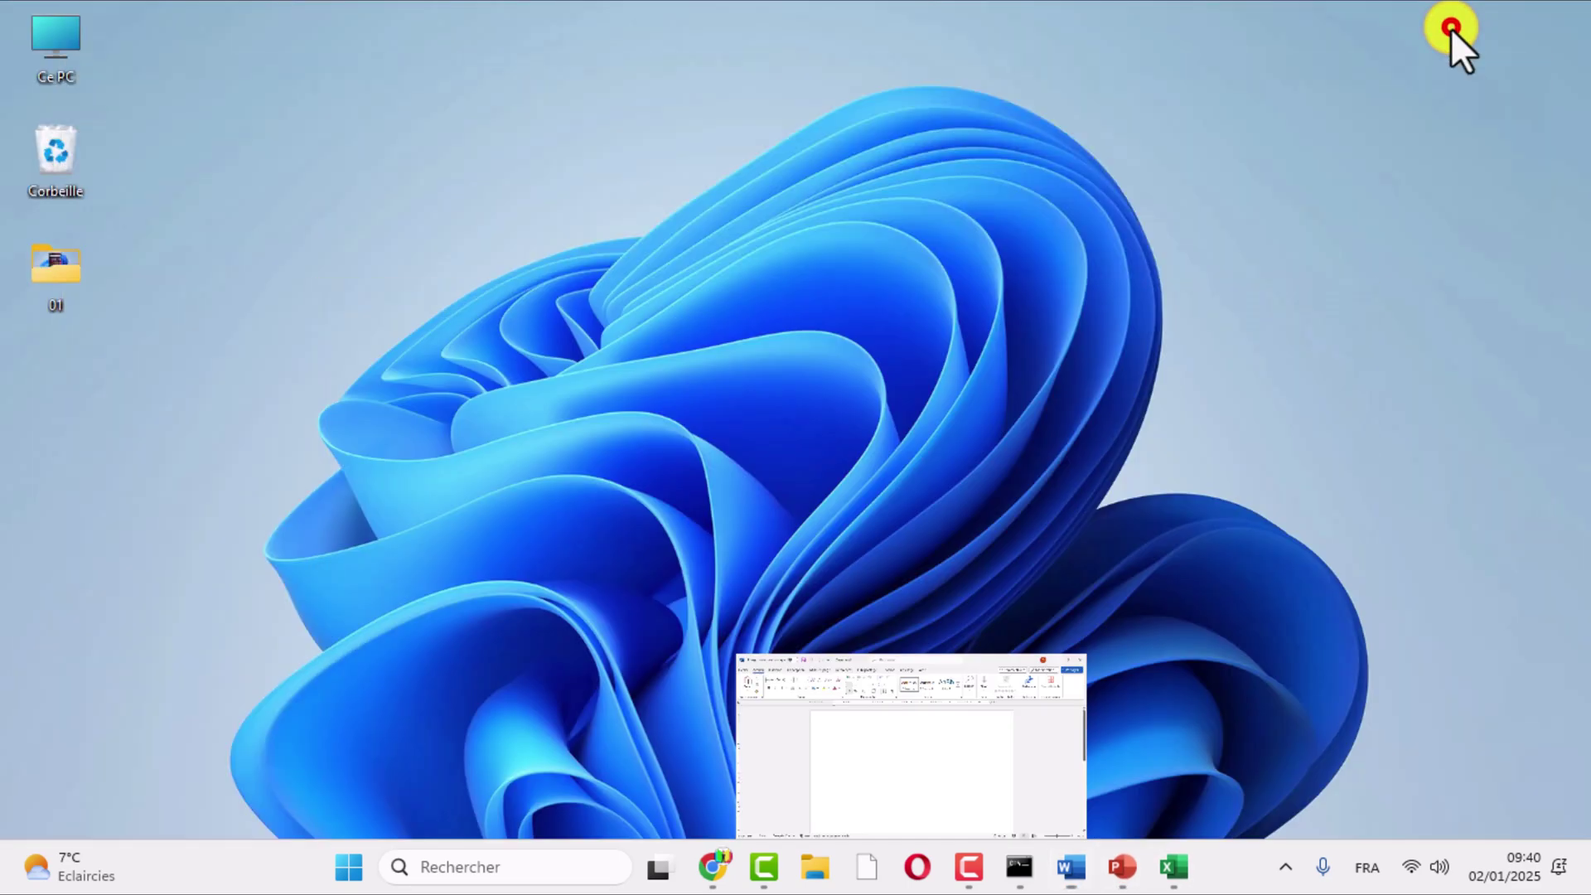